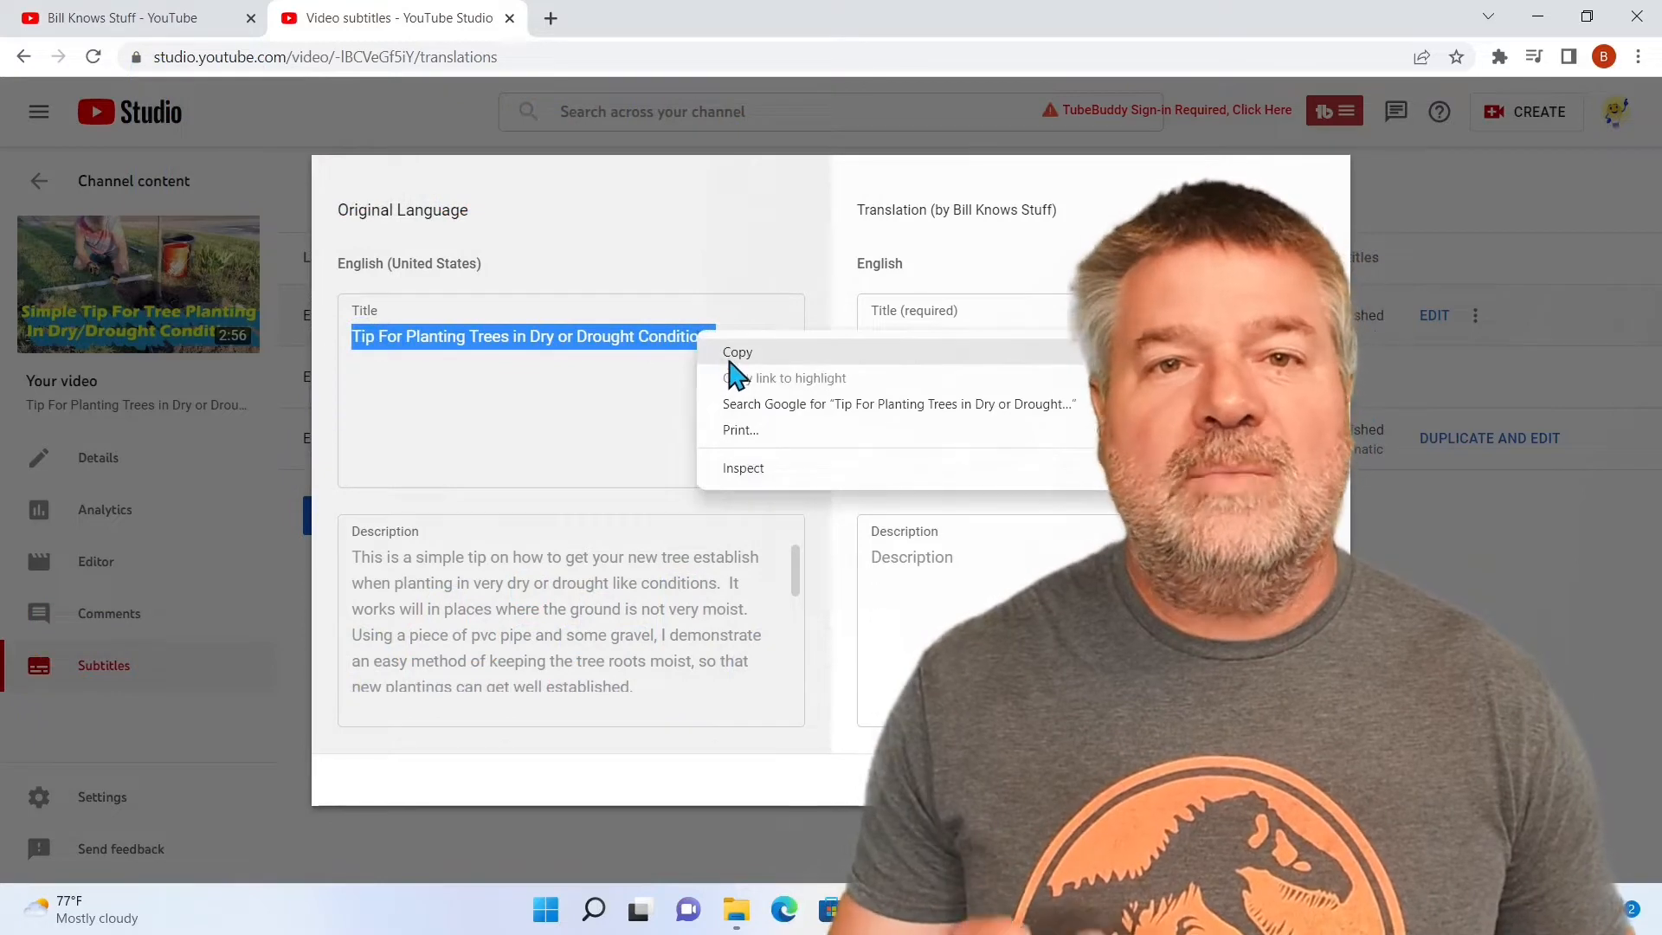
Step: Copy the original English (United States) title into the required title of the English translation
left_click(736, 353)
right_click(952, 345)
left_click(1006, 511)
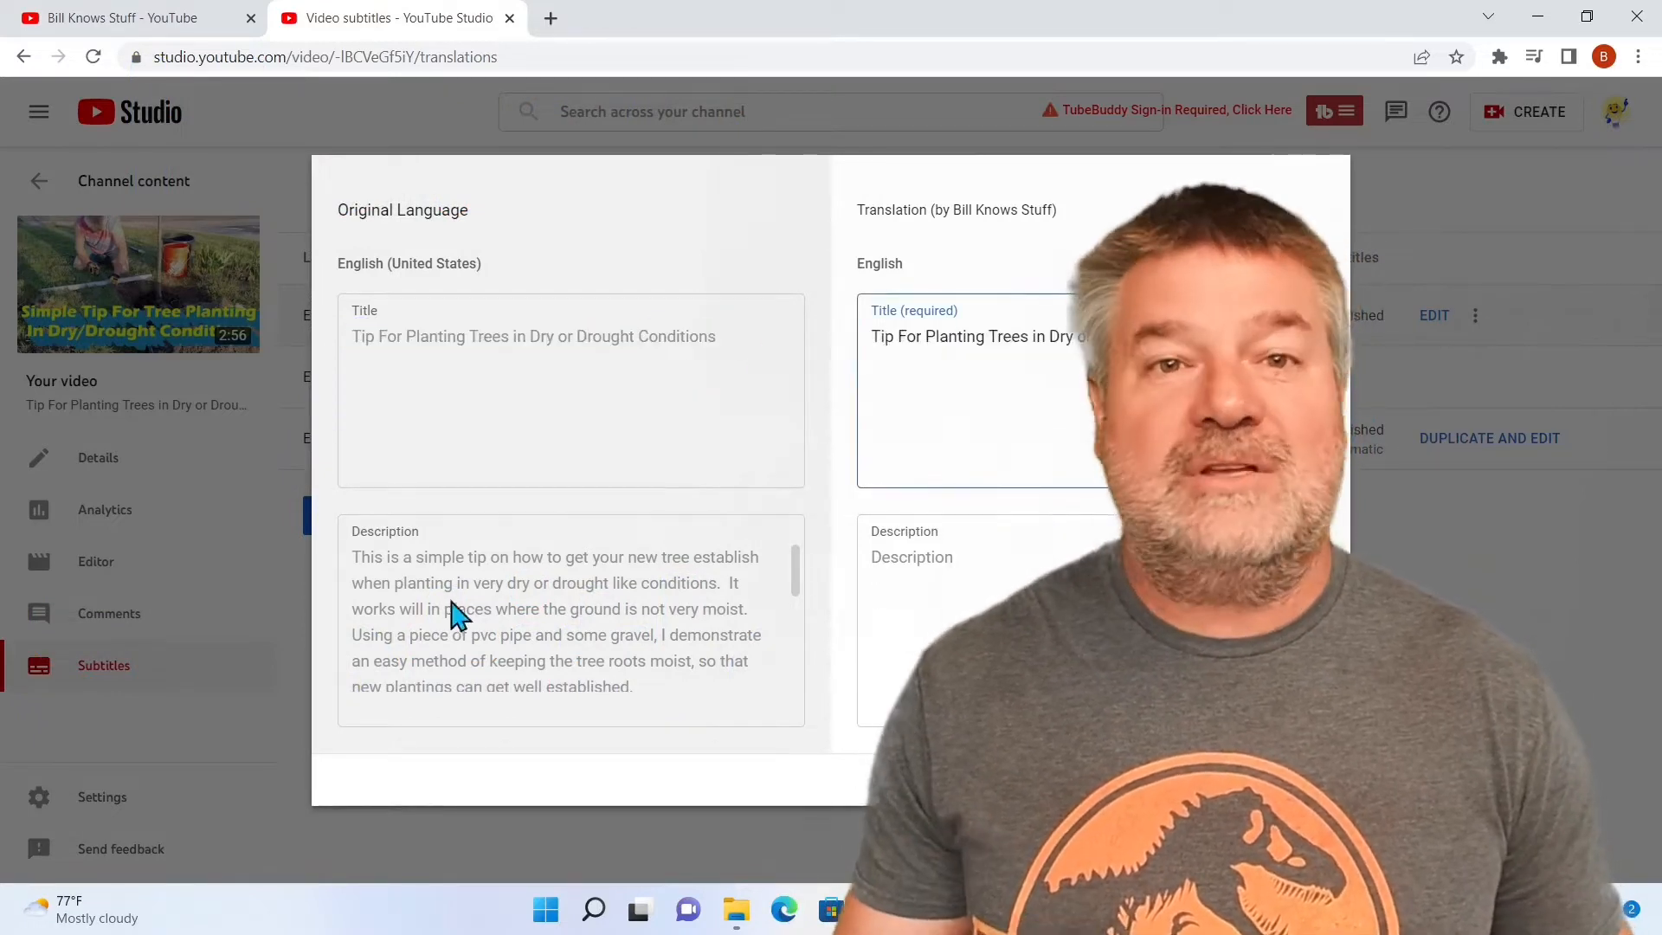
Step: Copy the full original video description and paste it as plain text into the English translation's description
left_click_drag(360, 561, 603, 701)
left_click(375, 568)
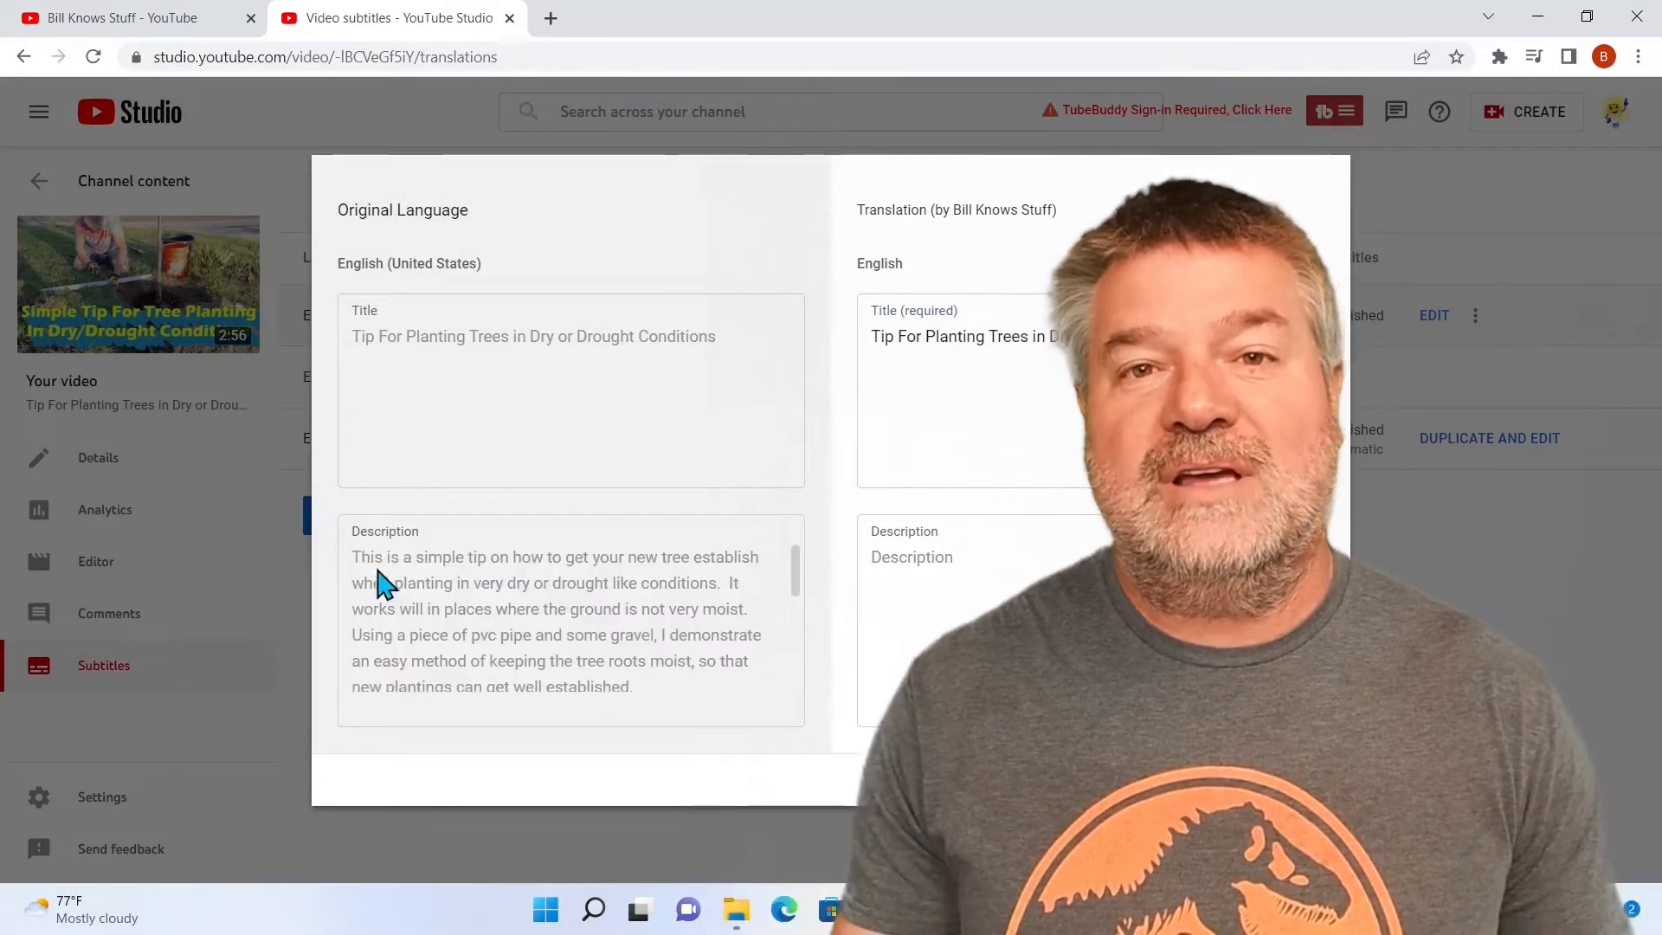
left_click_drag(351, 556, 679, 740)
right_click(563, 691)
left_click(598, 711)
left_click(958, 541)
right_click(958, 541)
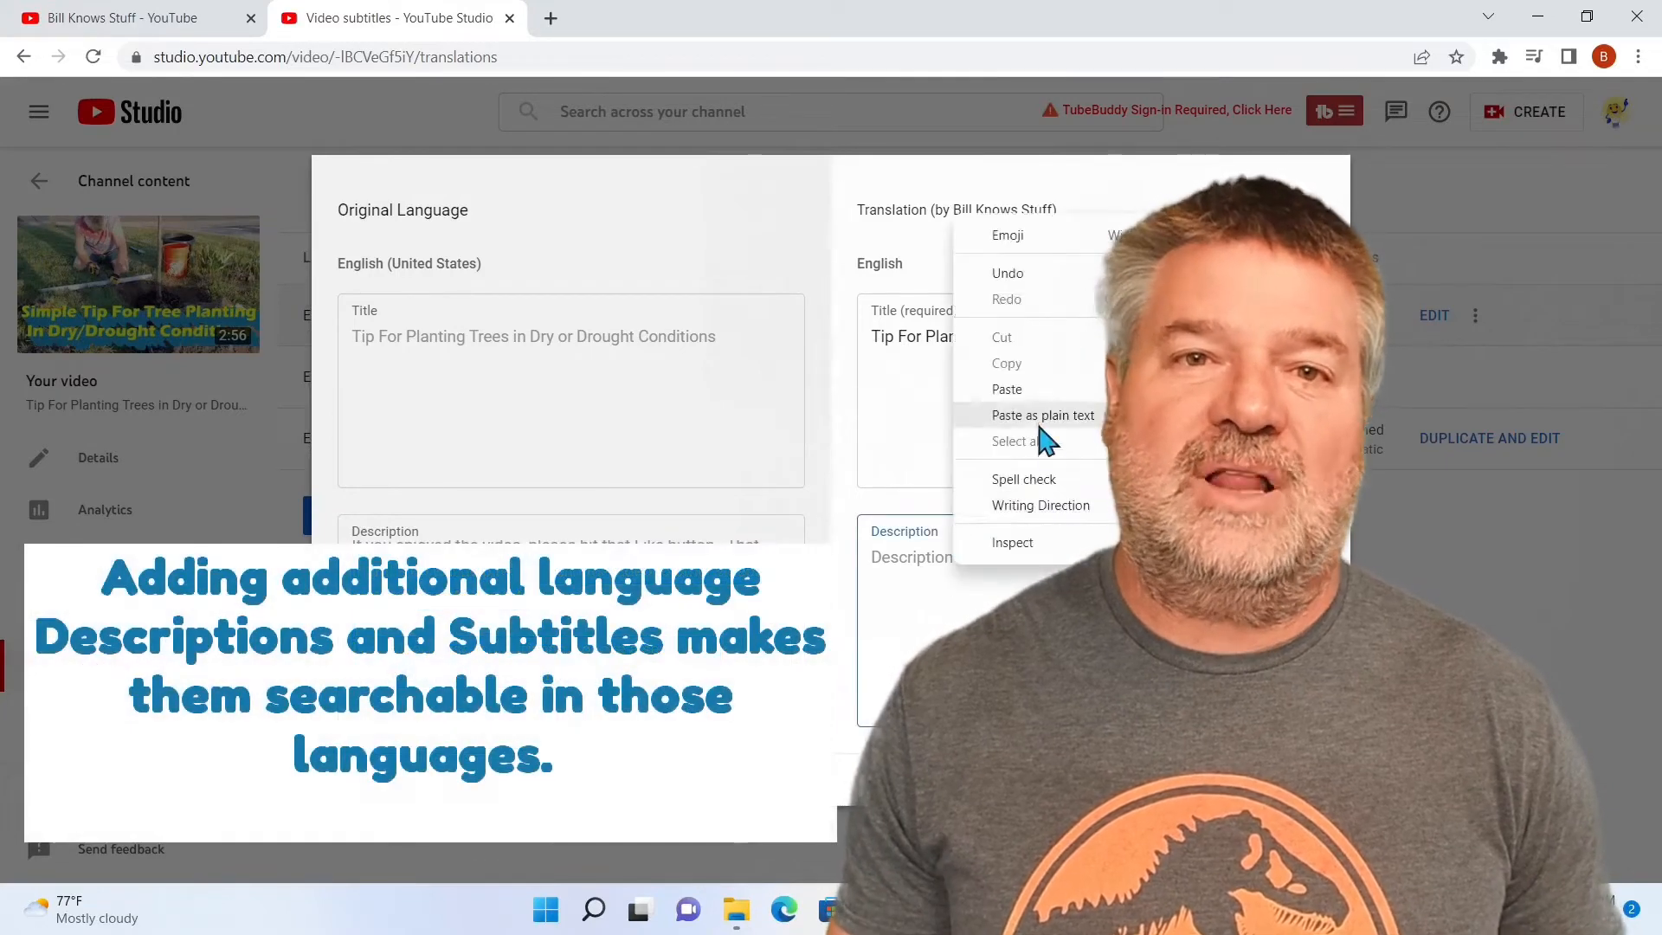
left_click(1048, 422)
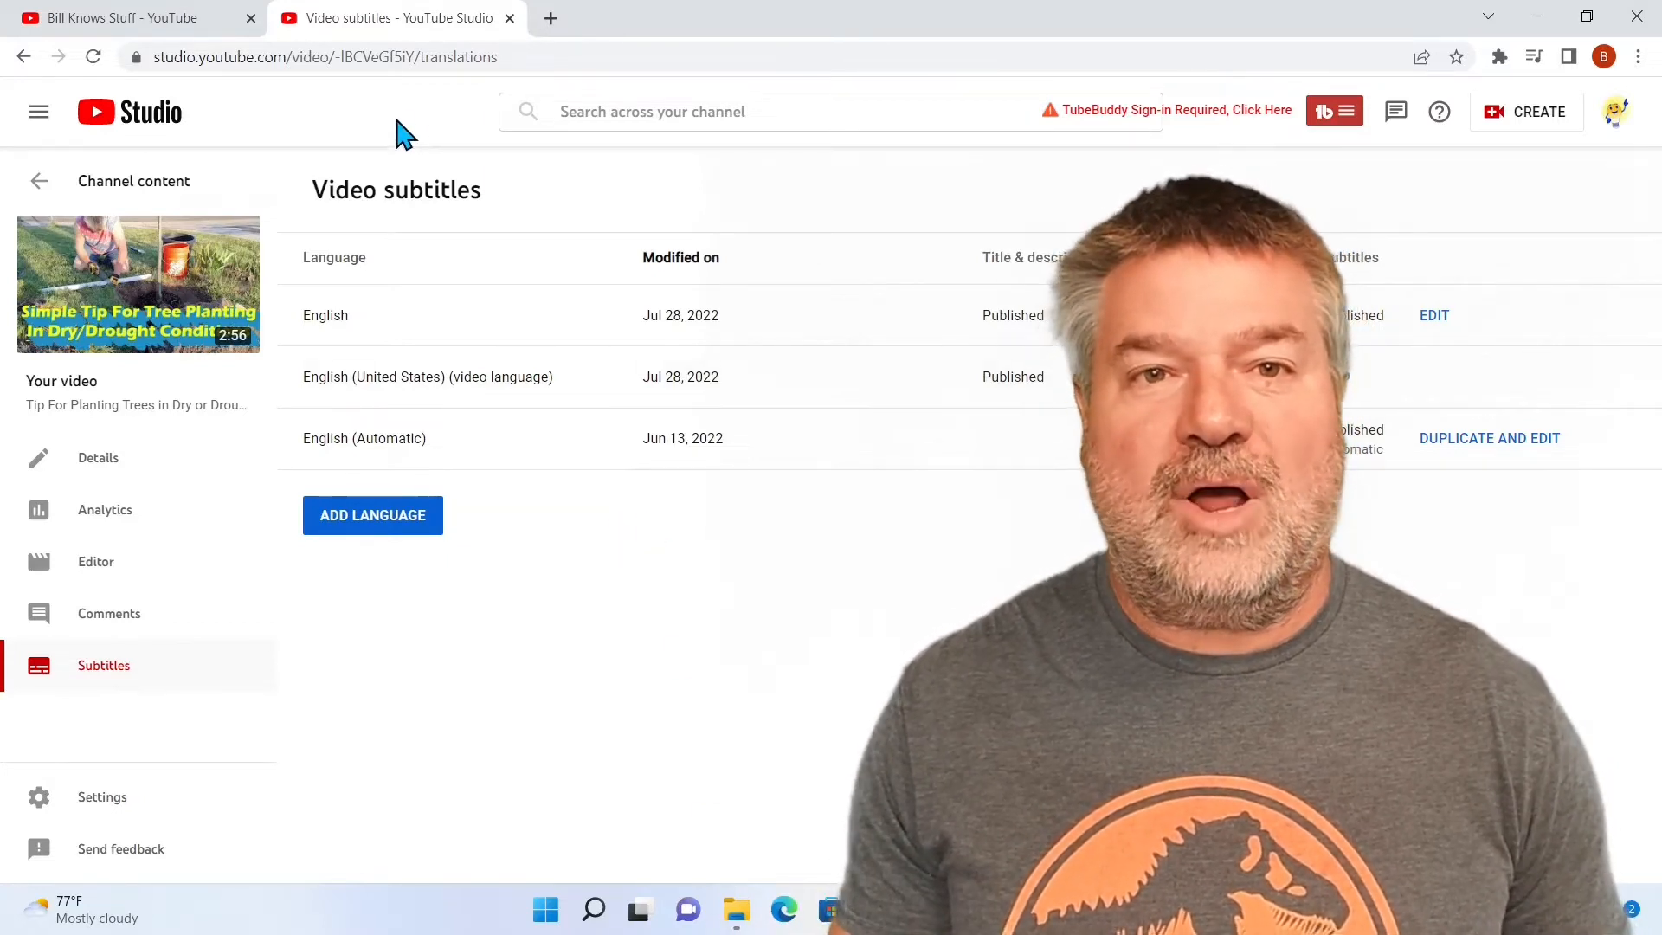
Step: Browse the list of languages that can be added to the video's subtitles
left_click(397, 535)
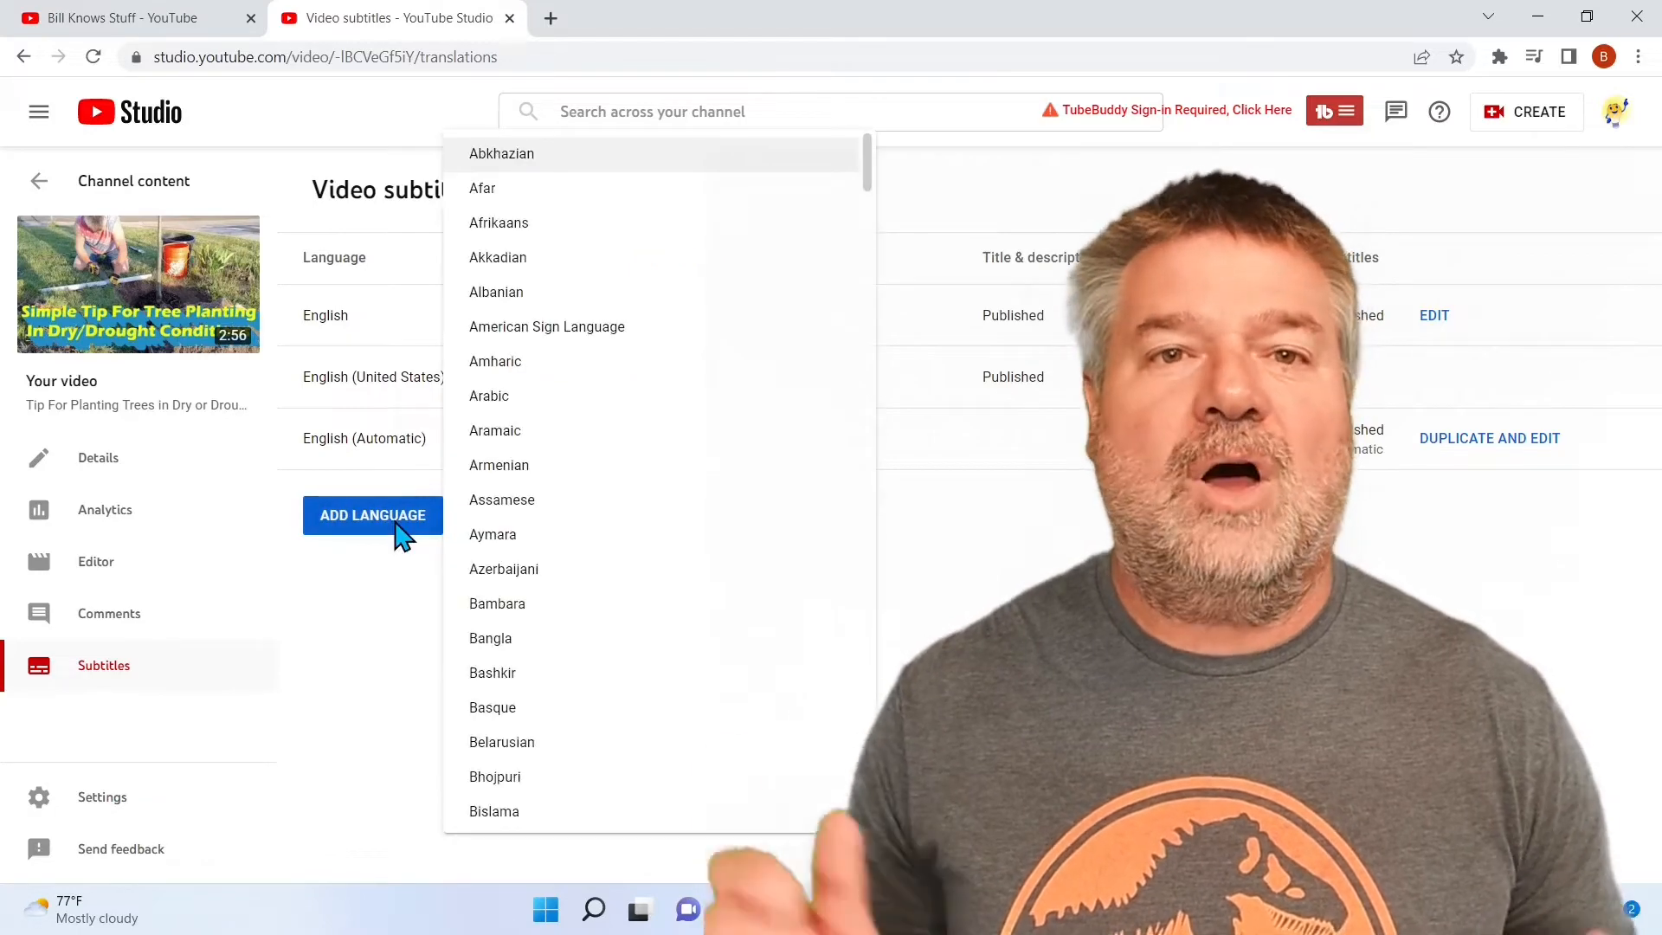
scroll(563, 471, "down", 8)
scroll(578, 511, "down", 10)
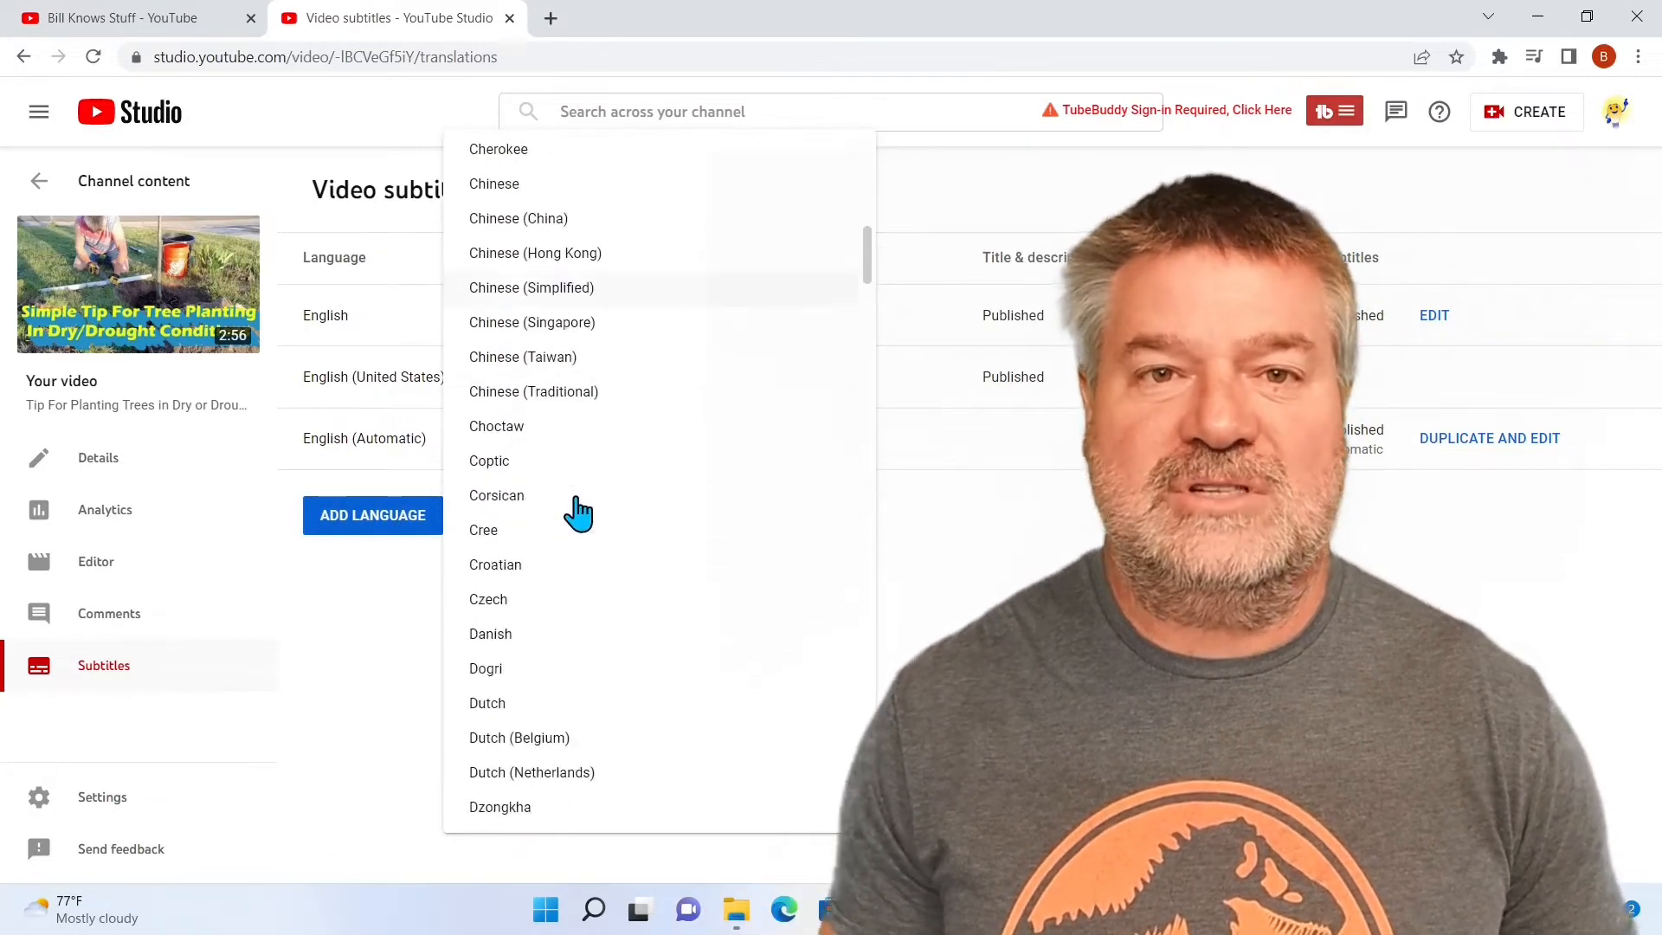
scroll(575, 512, "down", 5)
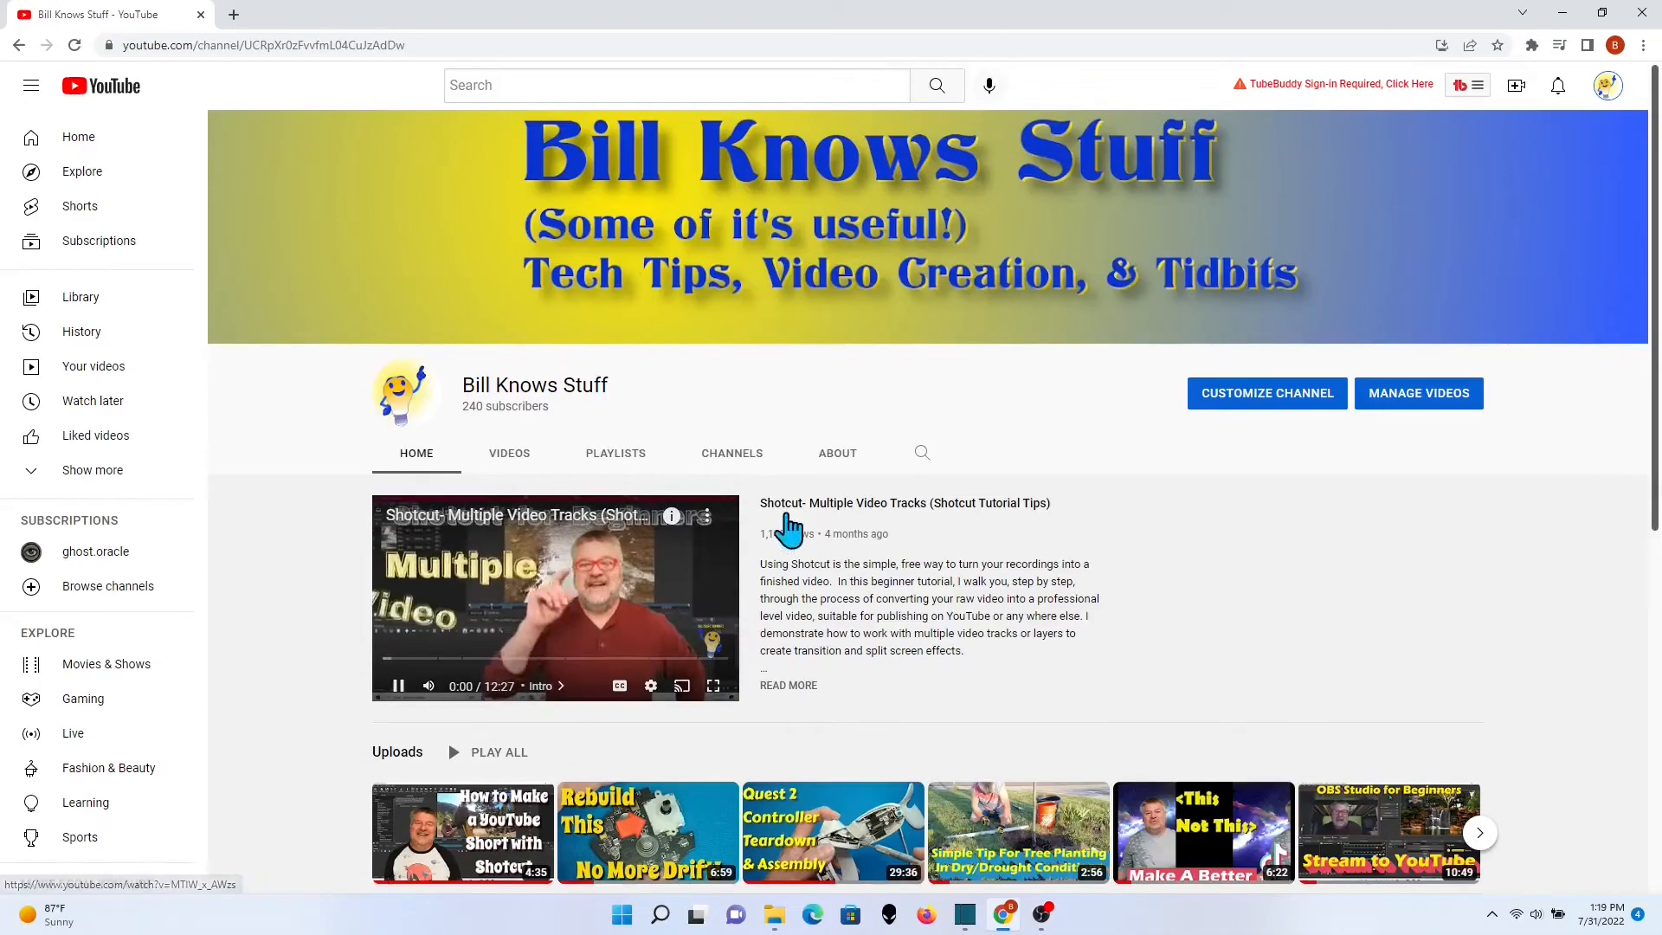
Step: Pause the channel trailer and open the channel-wide subtitles overview in YouTube Studio
left_click(399, 688)
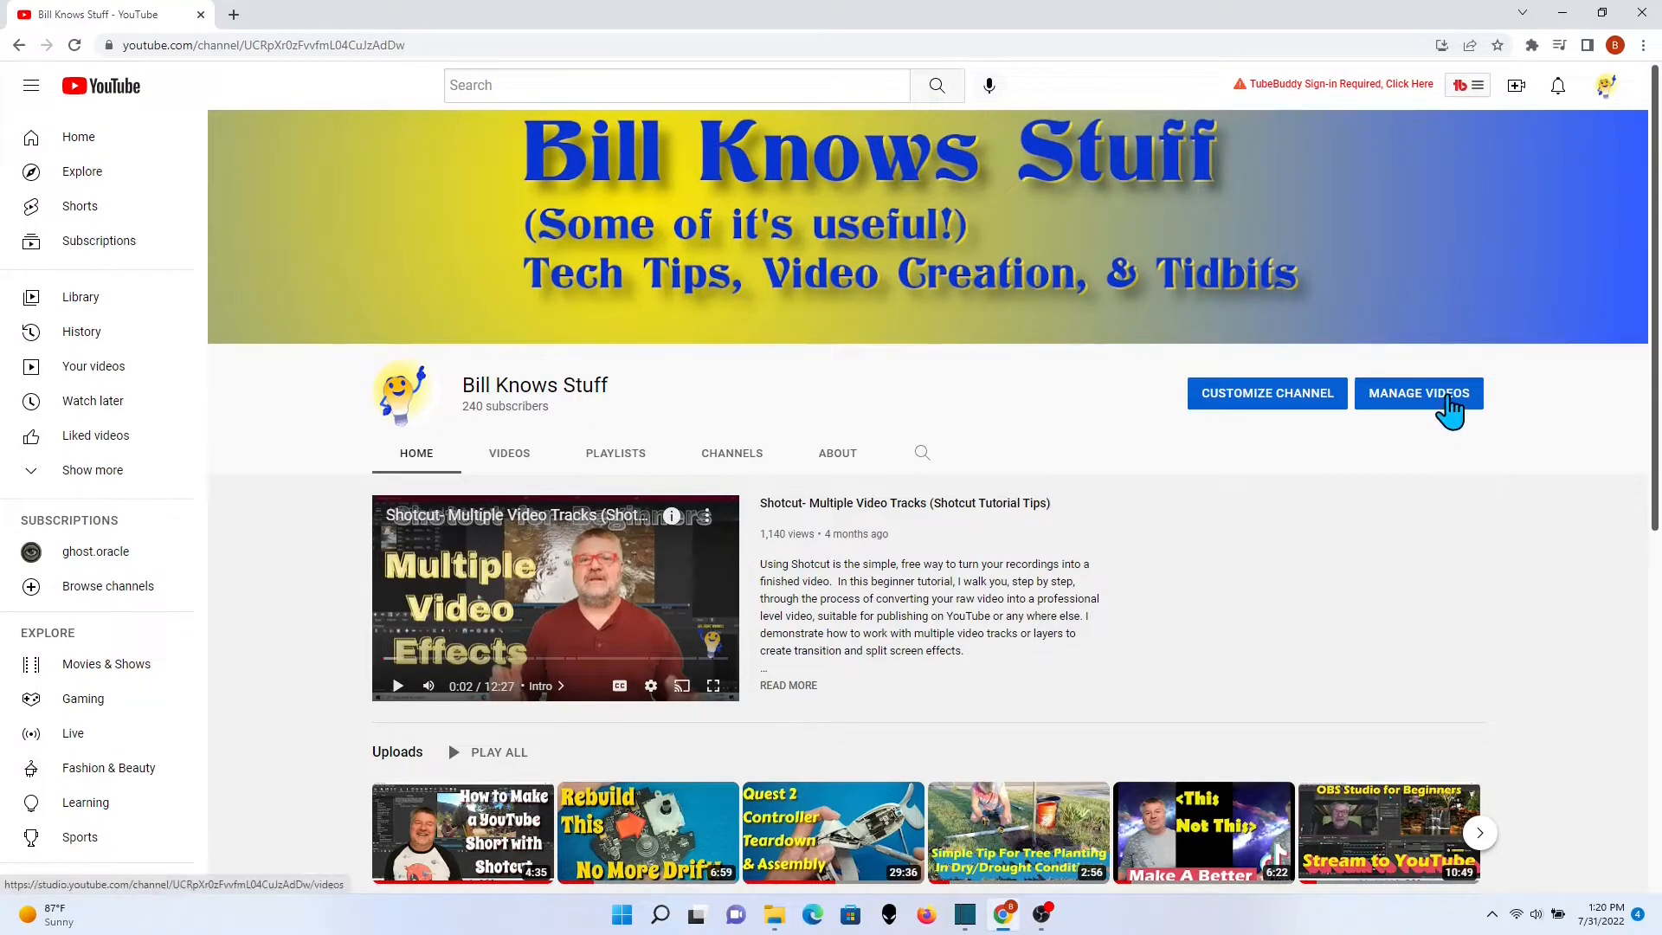
left_click(1450, 406)
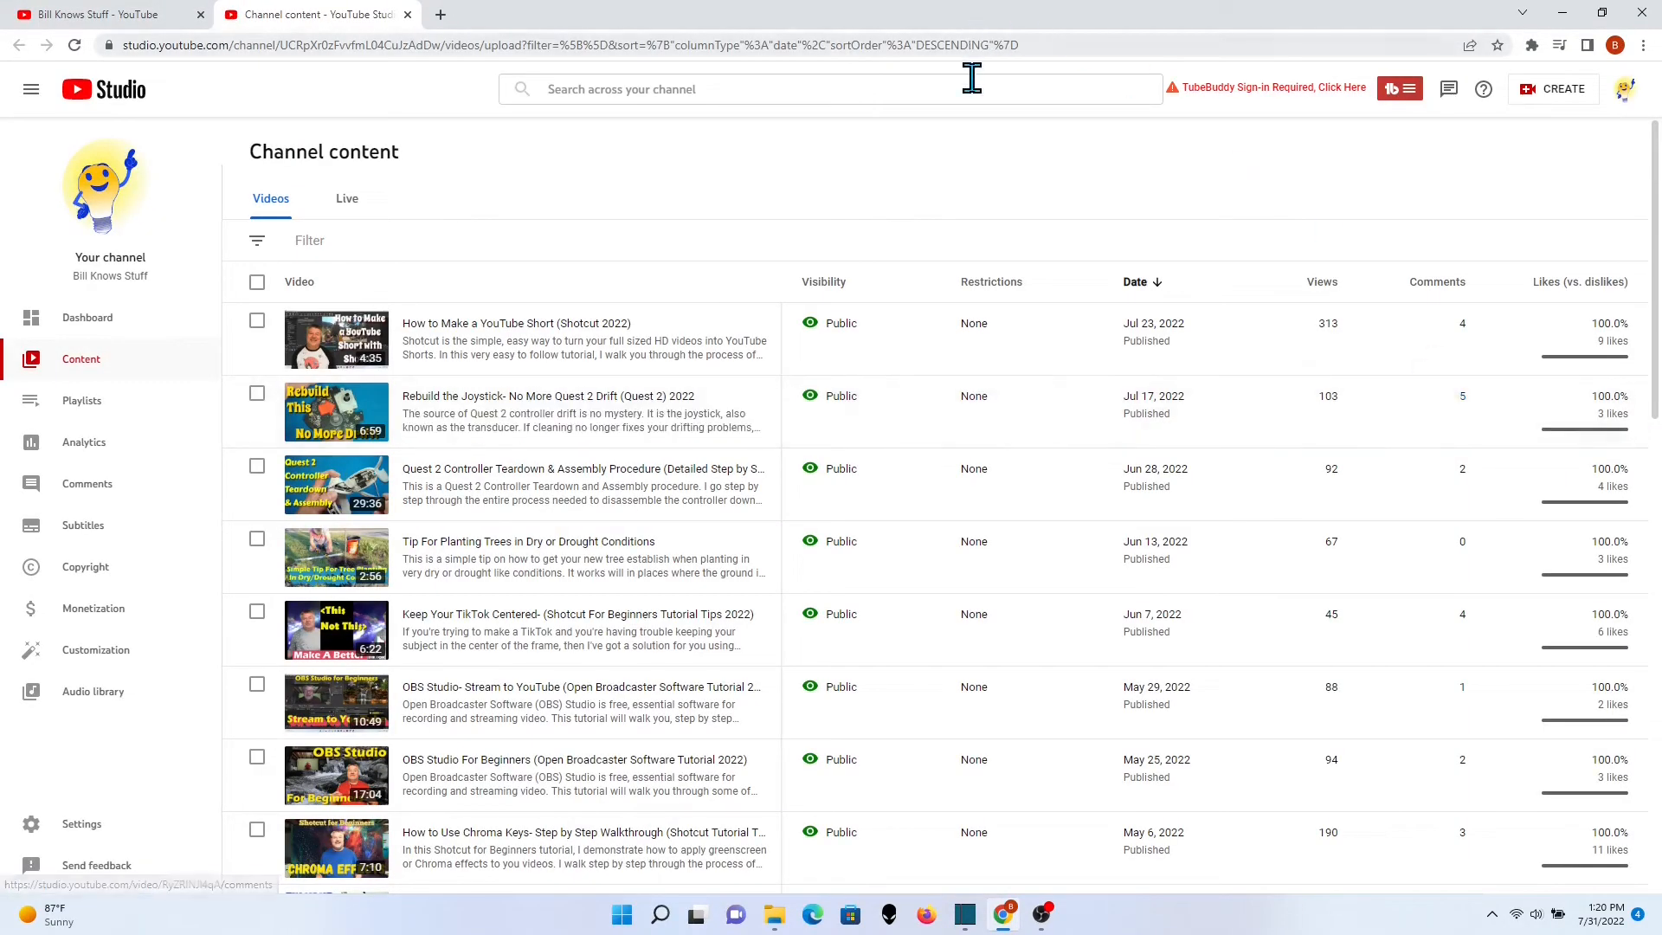
left_click(81, 528)
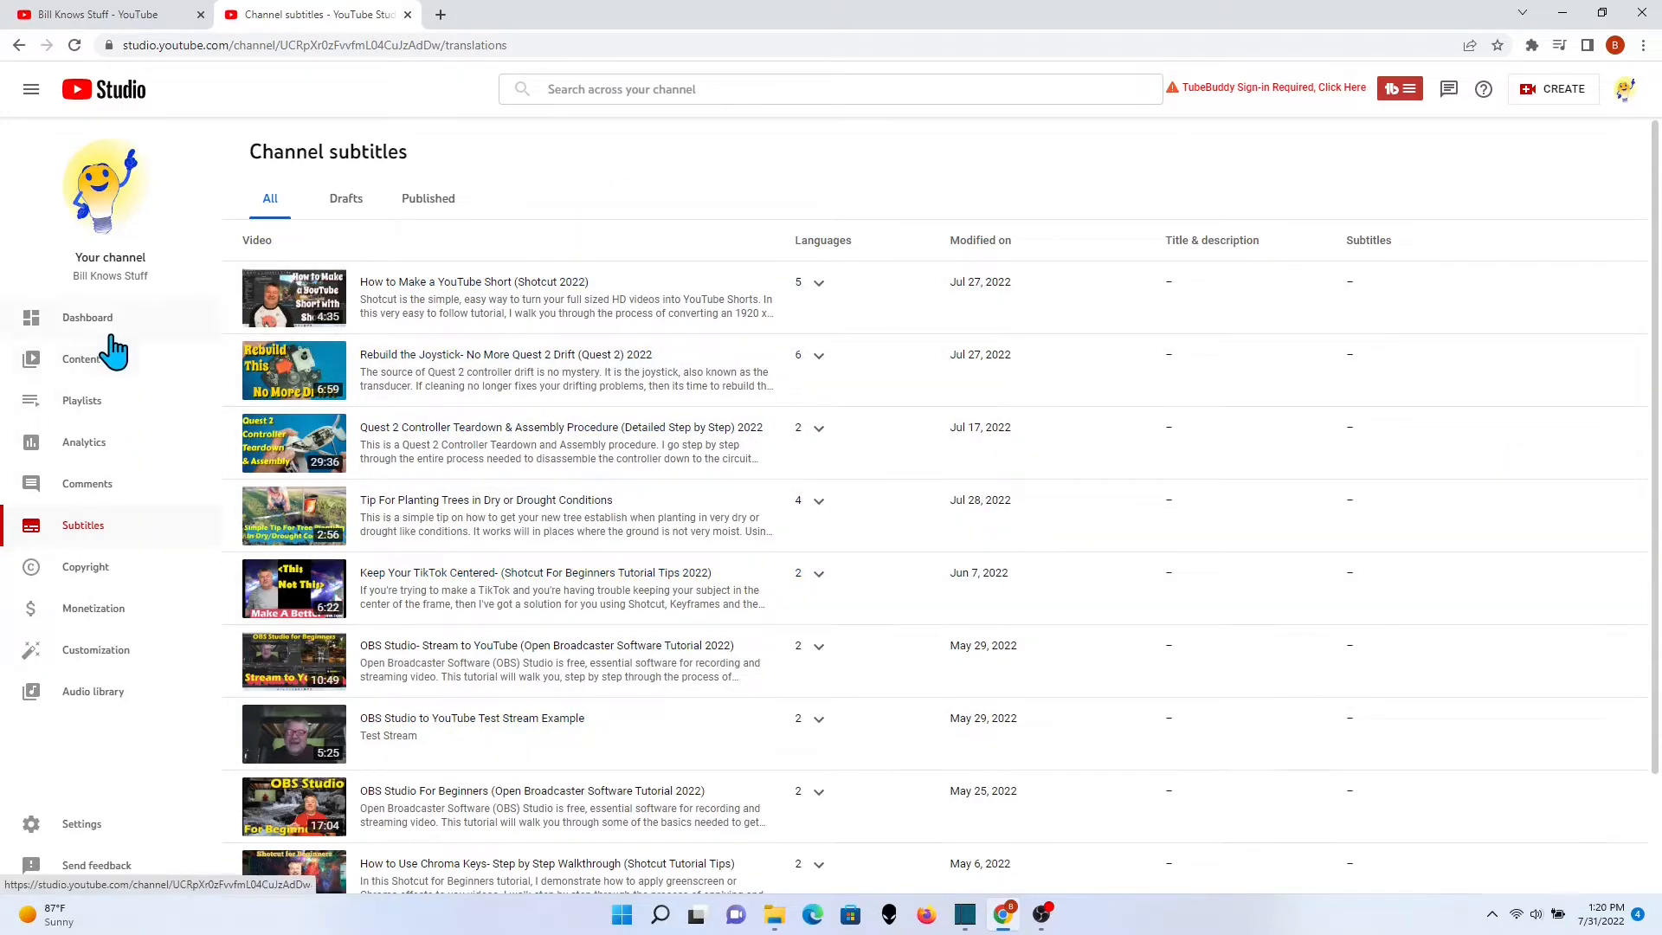
Step: Open the subtitles page of the video "Tip For Planting Trees in Dry or Drought Conditions" from the channel content
left_click(83, 367)
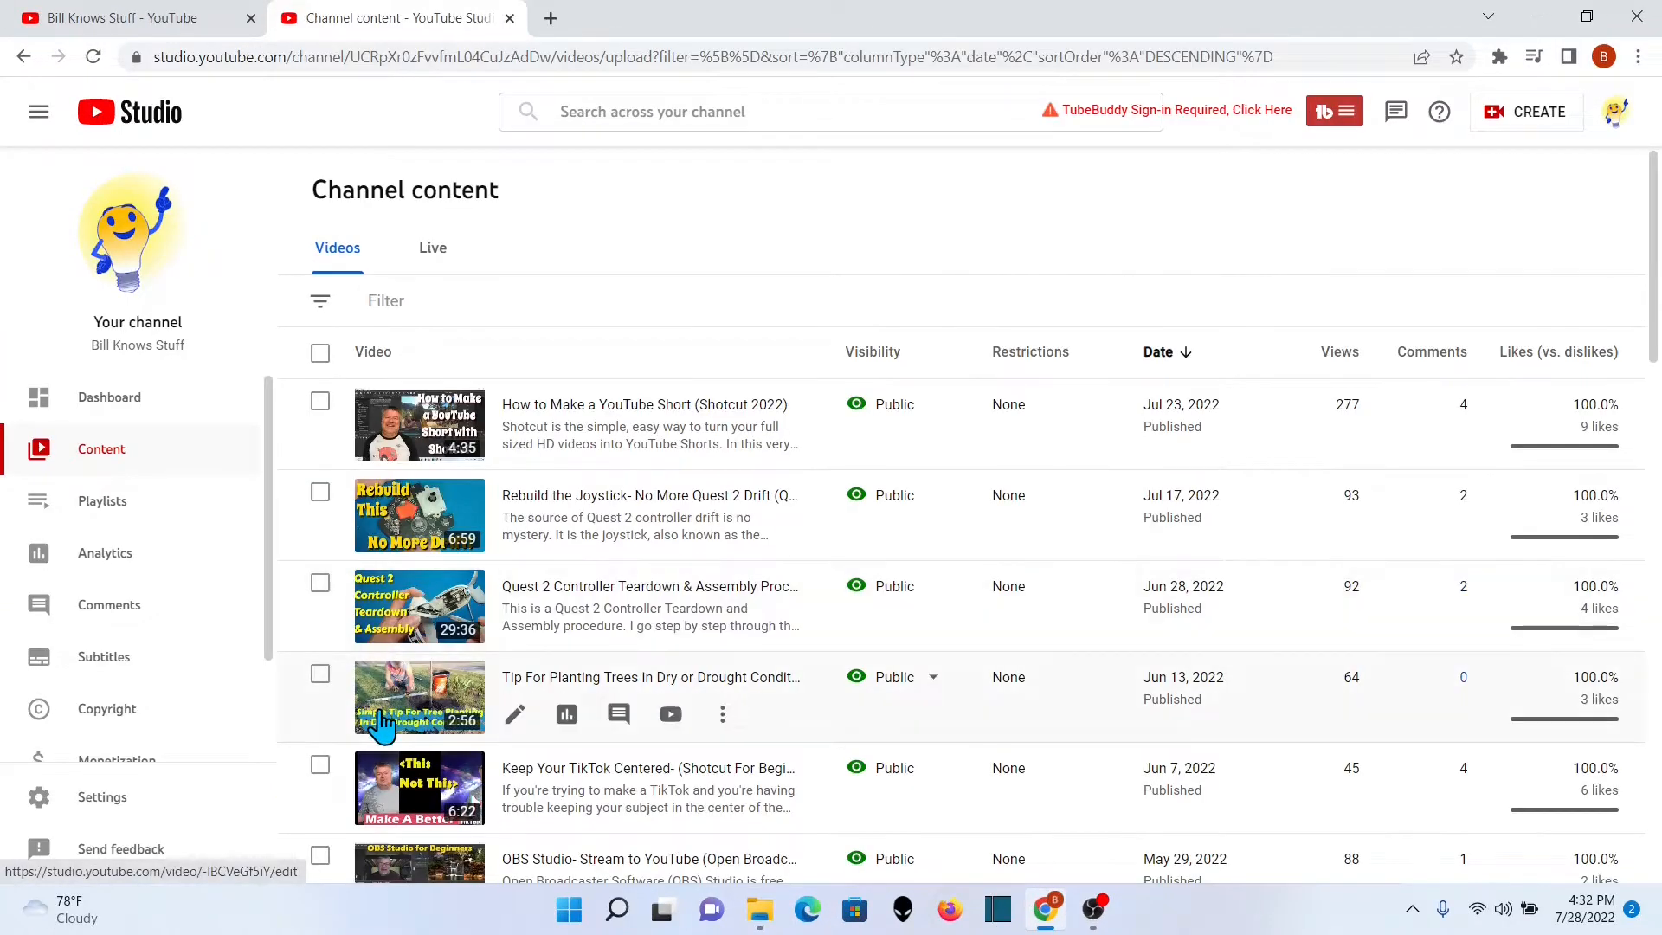
left_click(516, 717)
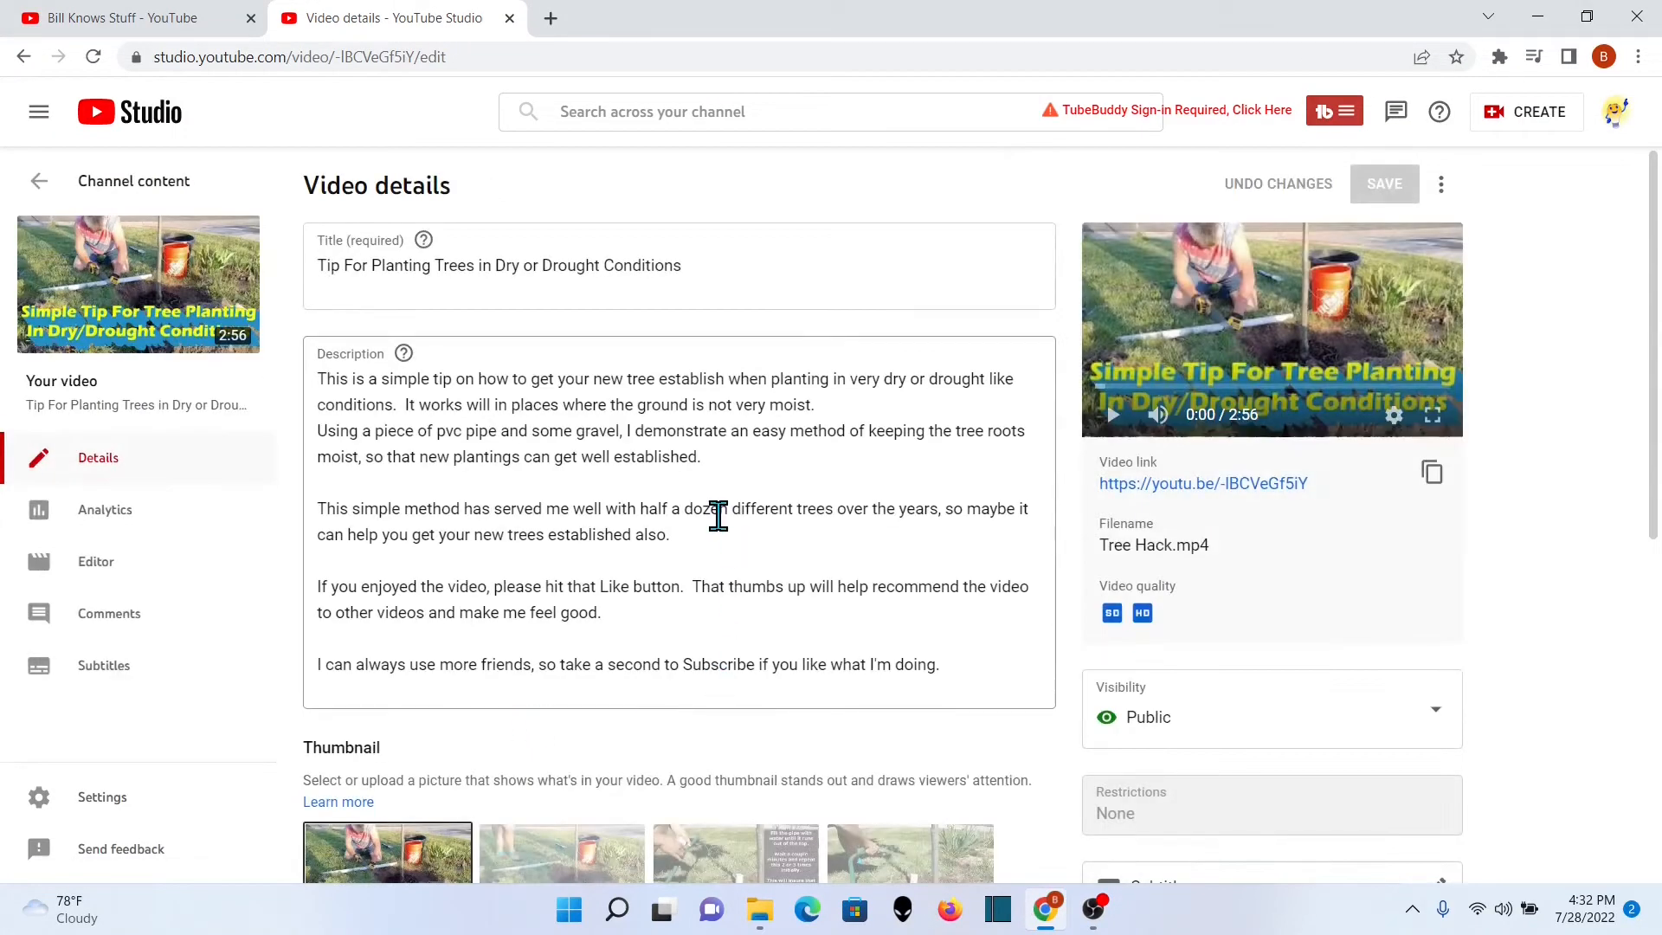
left_click(97, 668)
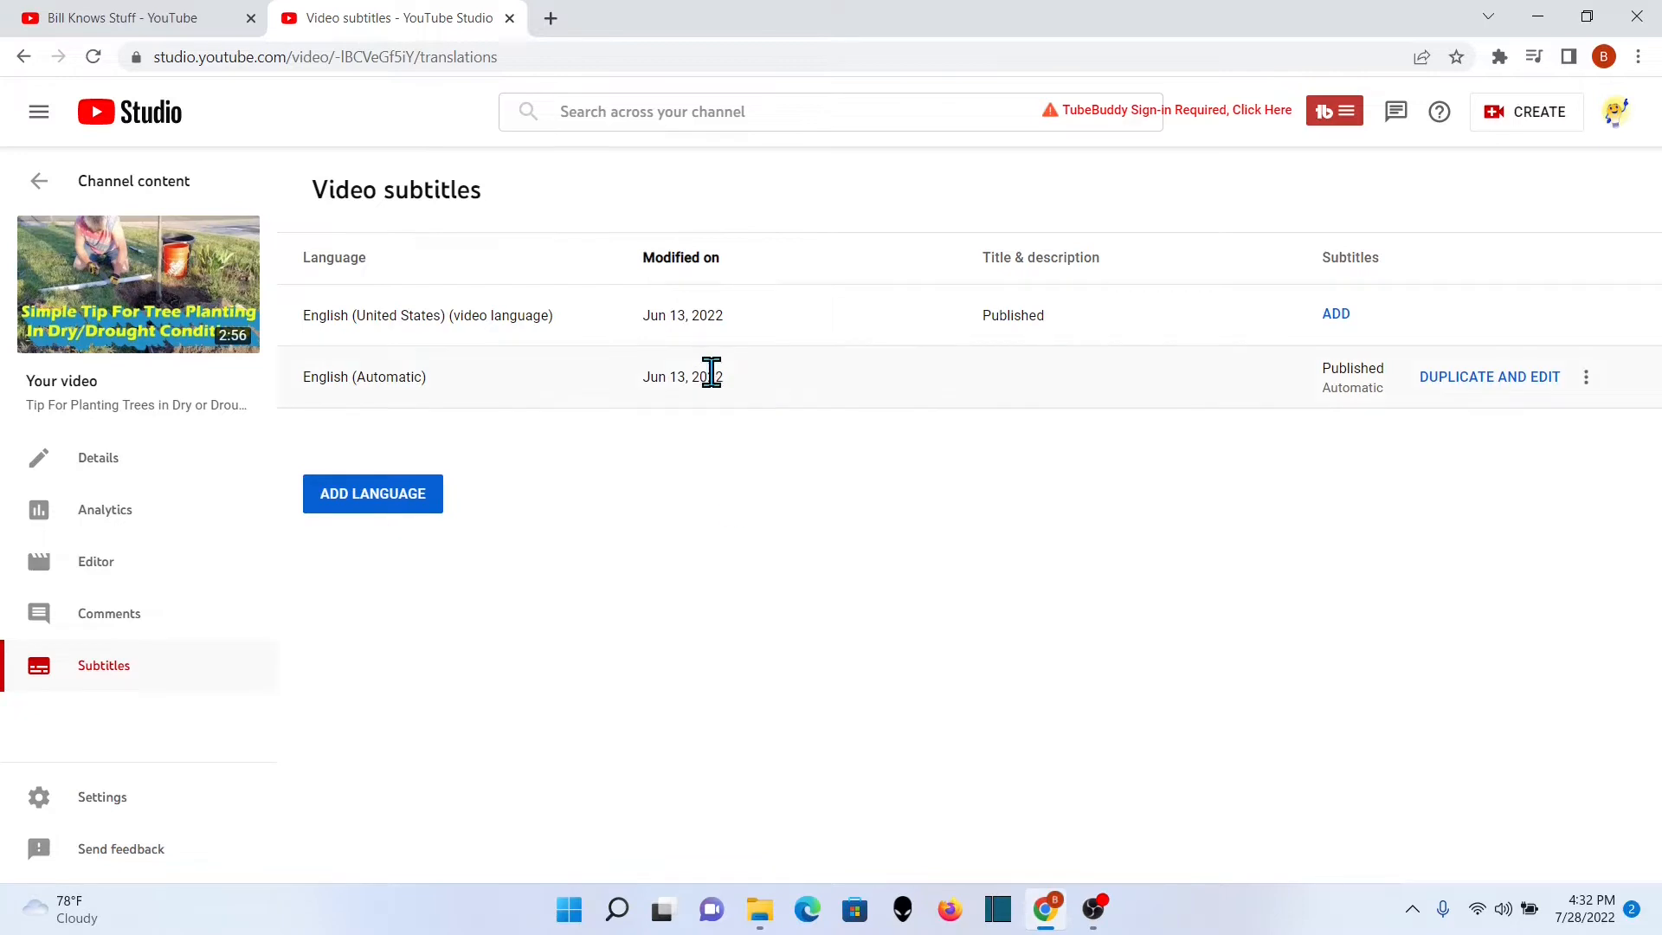
Step: Duplicate the English (Automatic) subtitles for editing and look through the whole transcript
left_click(1470, 381)
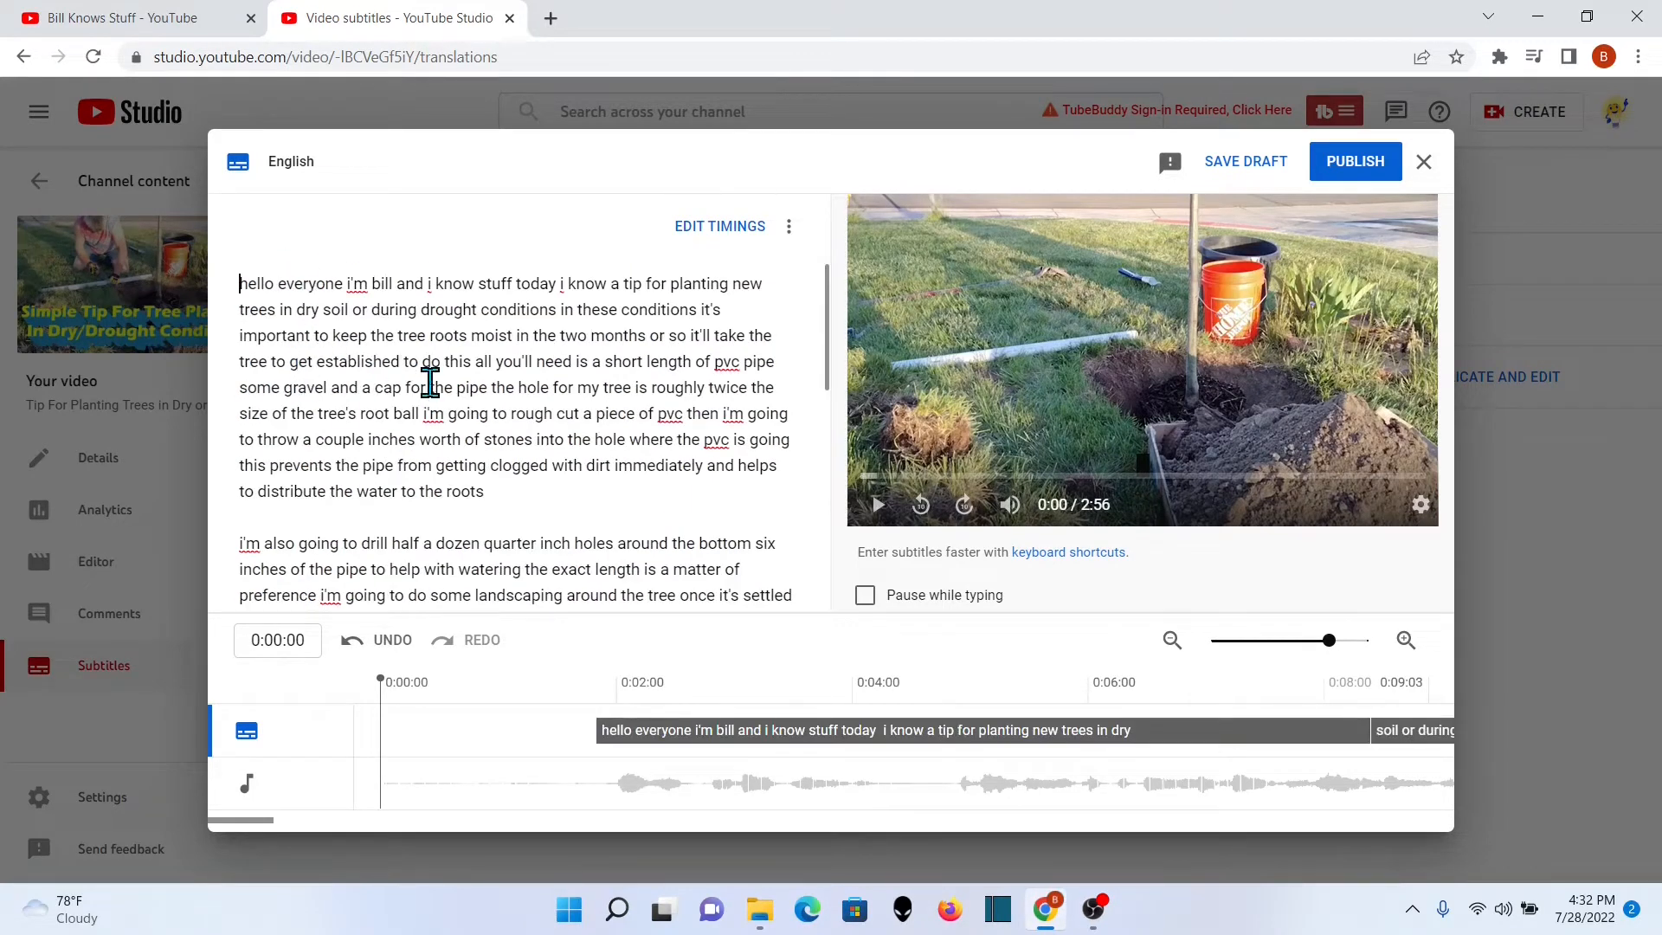
scroll(442, 344, "down", 9)
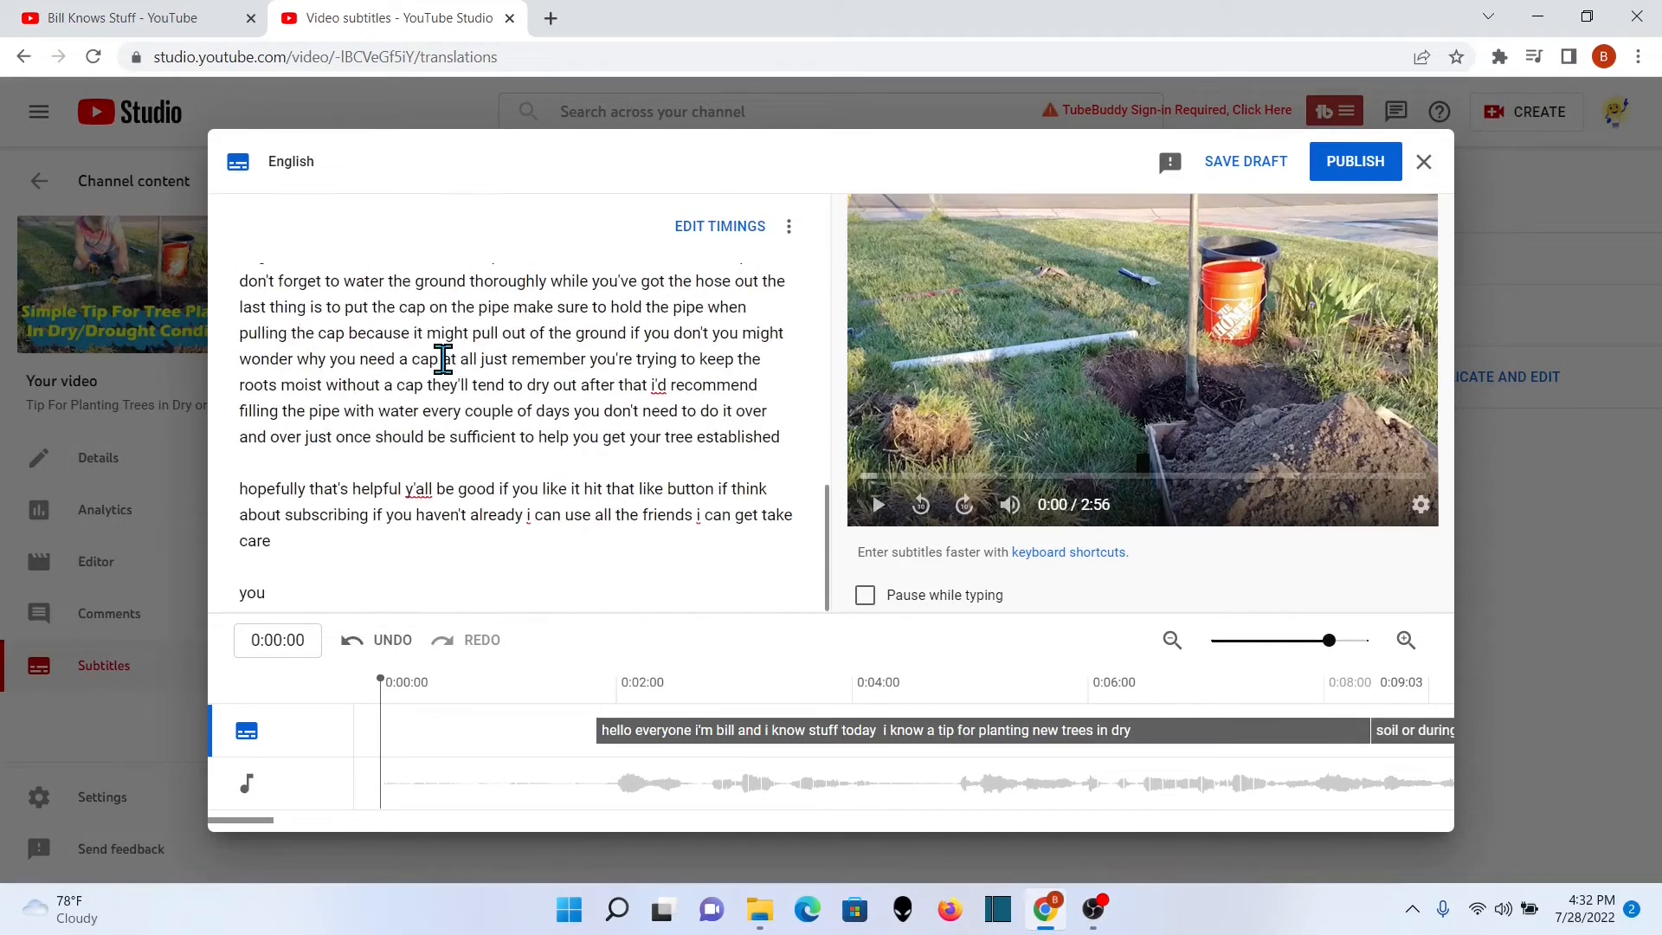
scroll(618, 476, "up", 9)
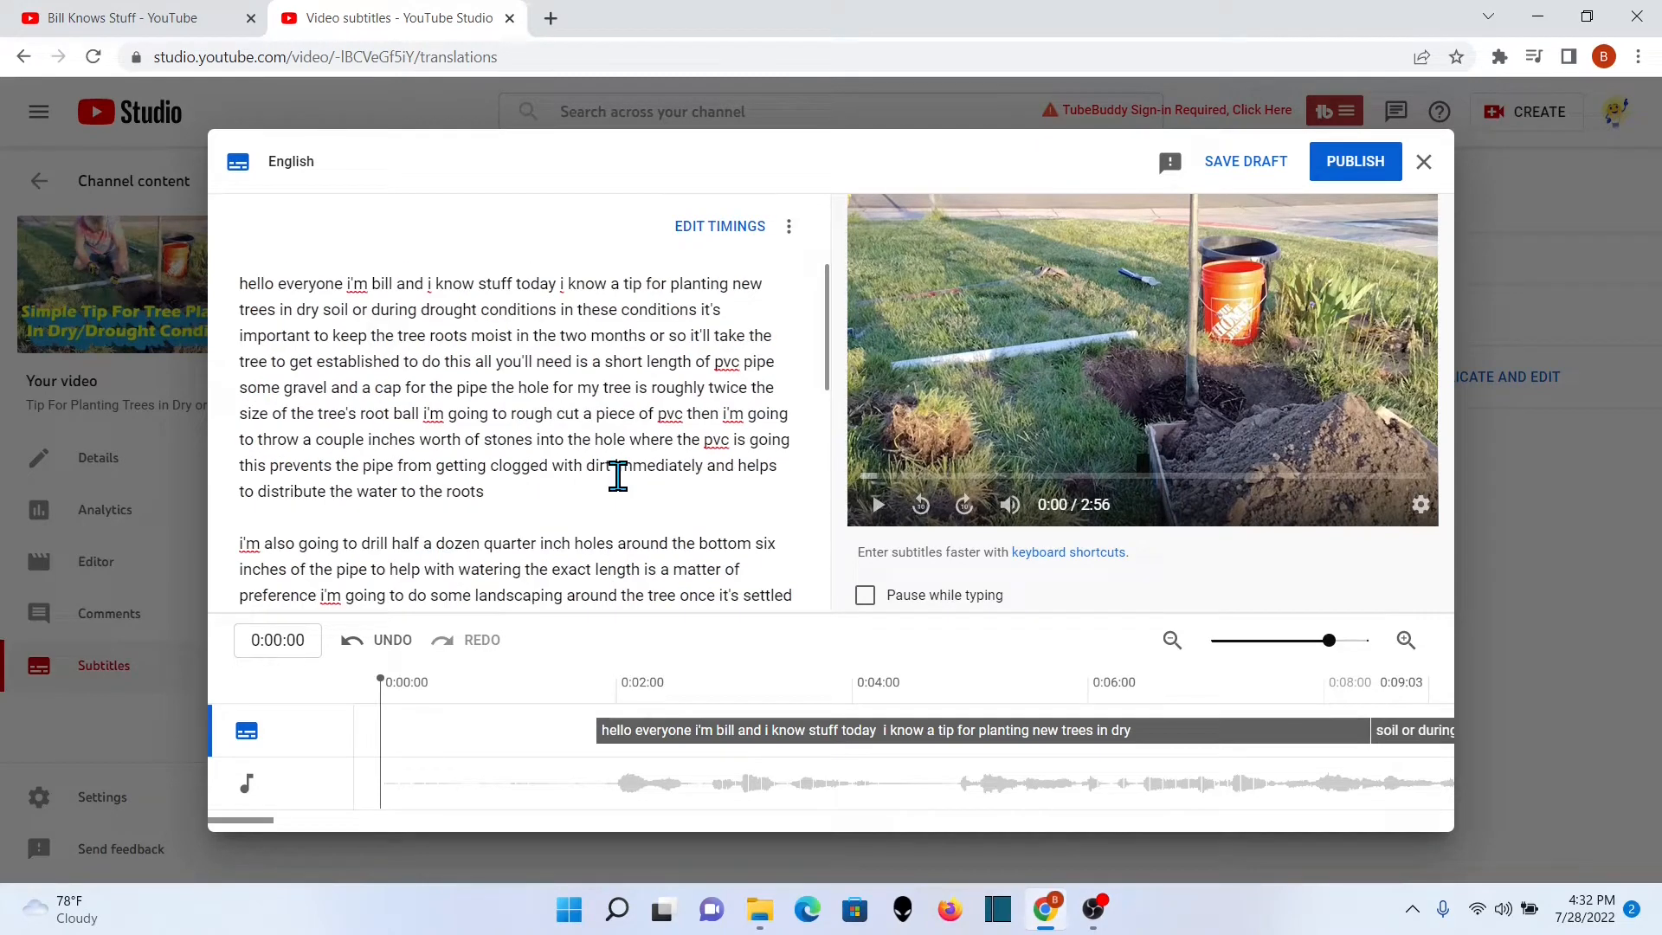
Step: Show the captions with their timings and play the video from about 0:01:22 to preview the first caption
left_click(724, 228)
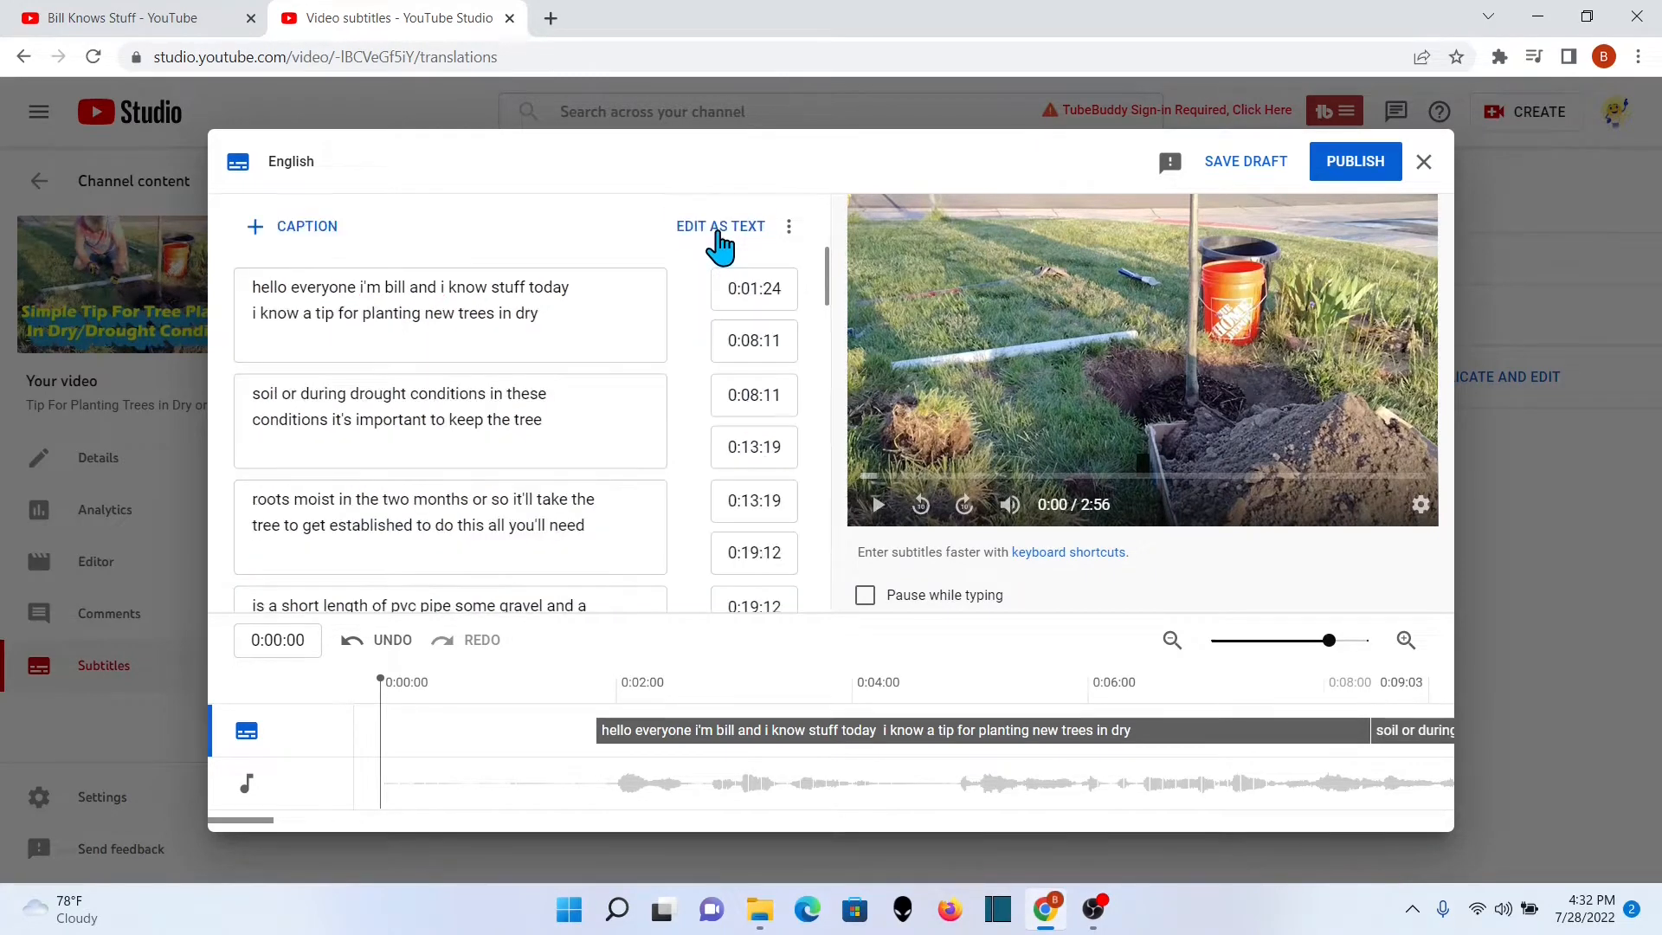
left_click(592, 797)
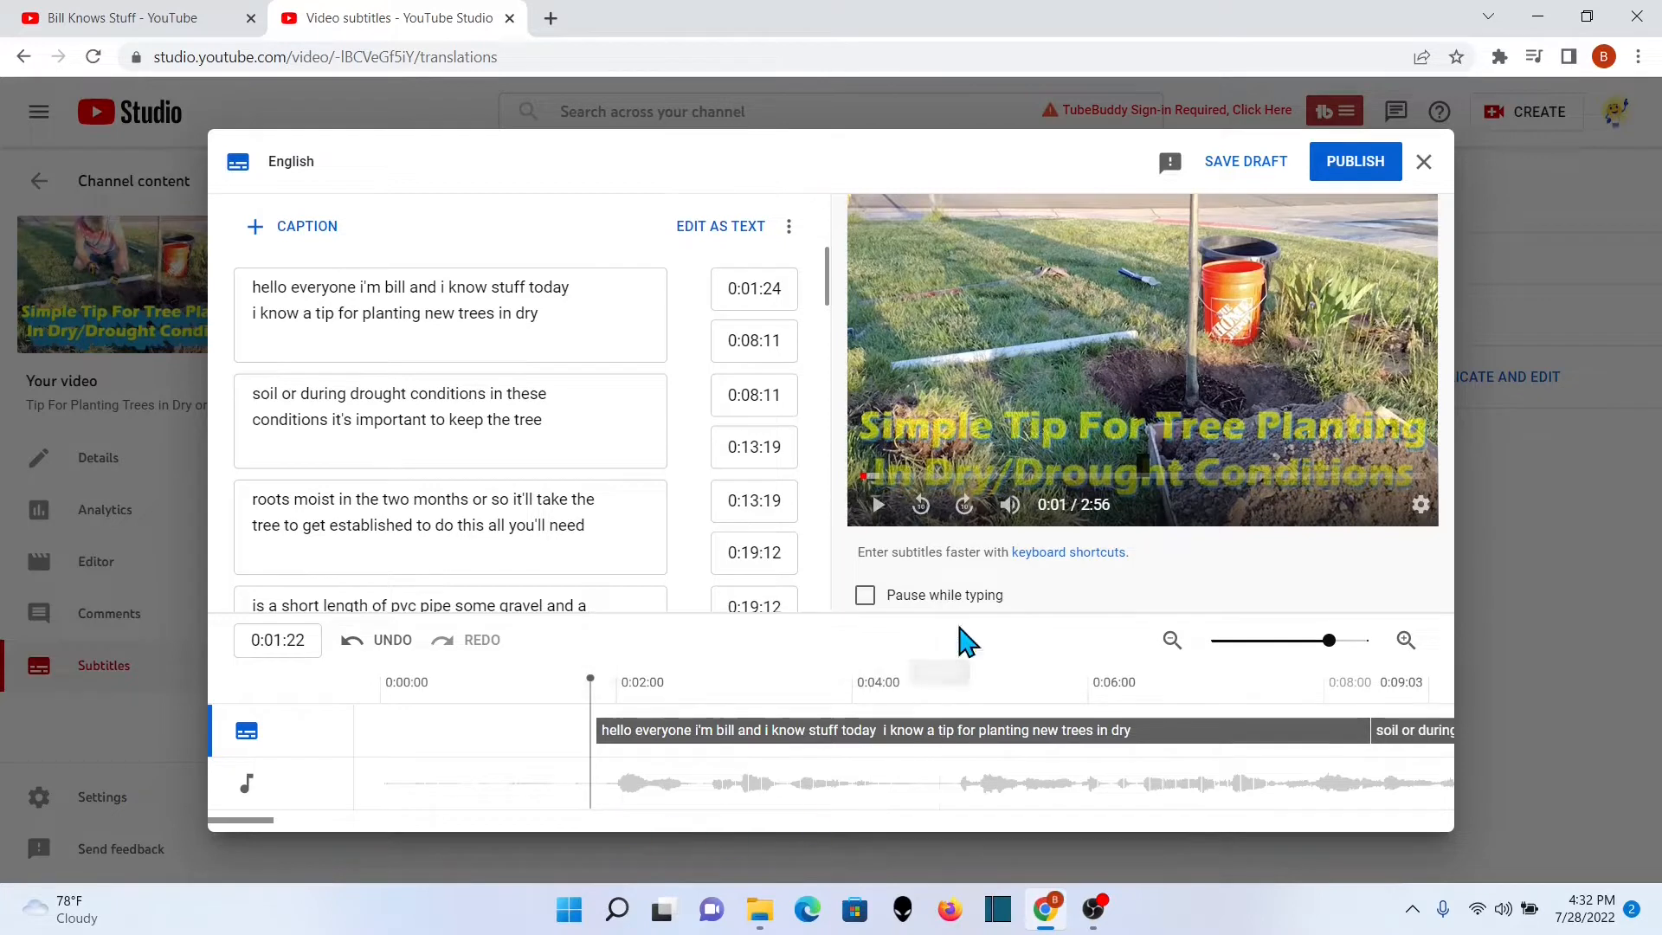
left_click(878, 506)
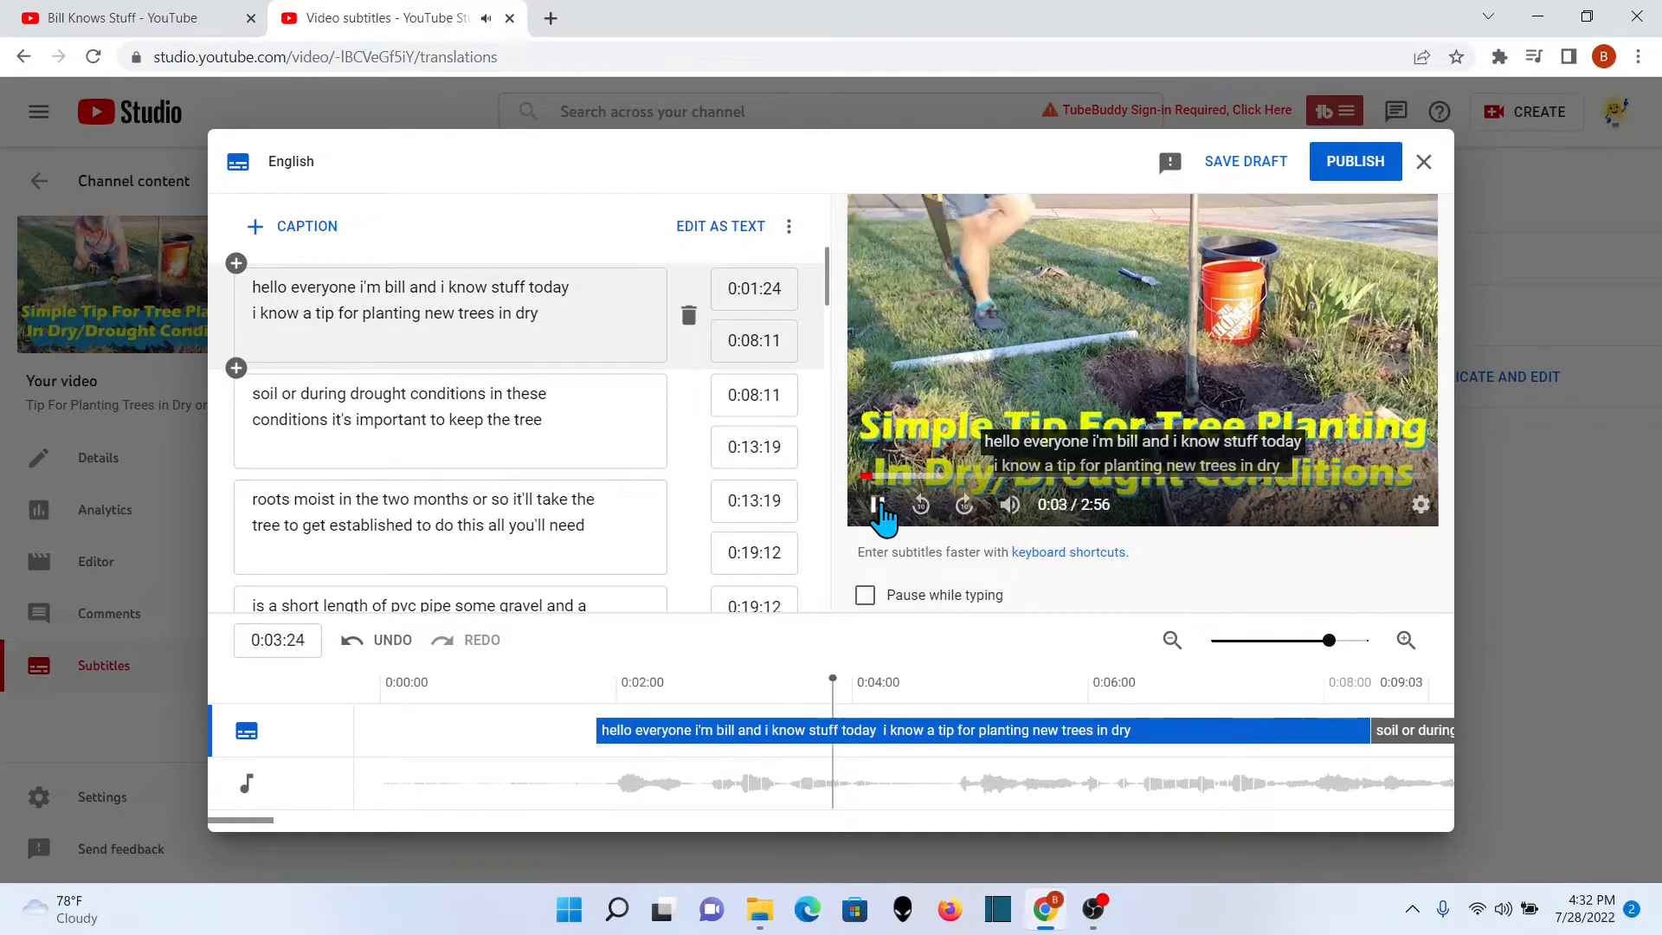
left_click(880, 509)
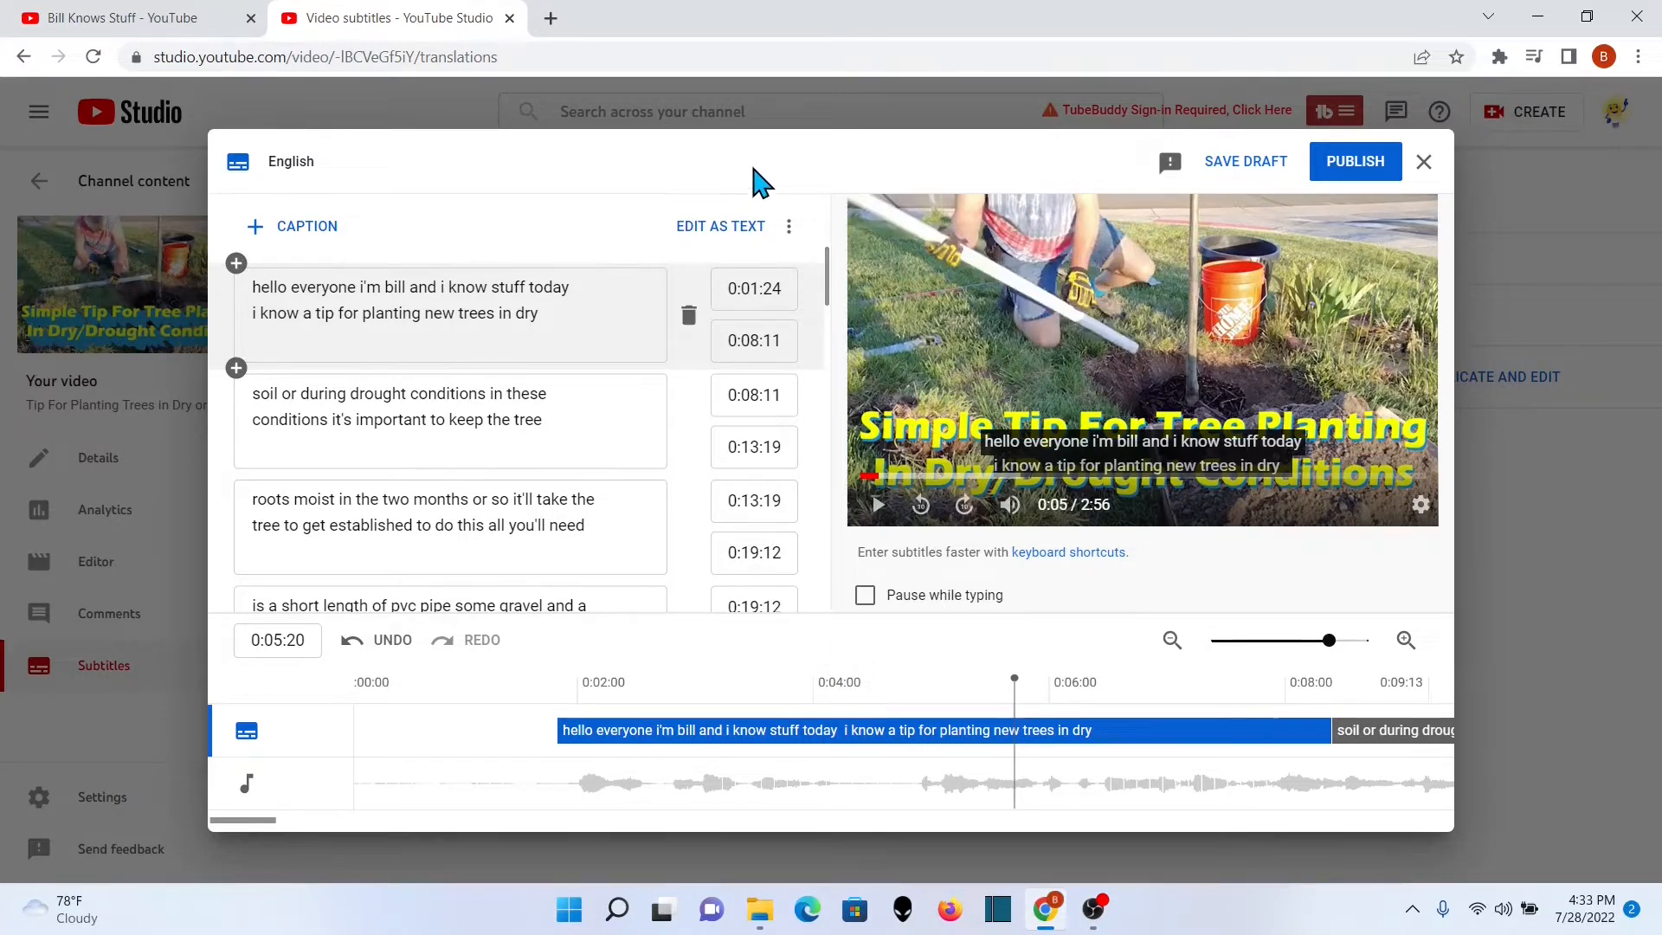
Step: Copy the entire transcript from the text view of the captions and close the subtitle editor, discarding the changes
left_click(721, 229)
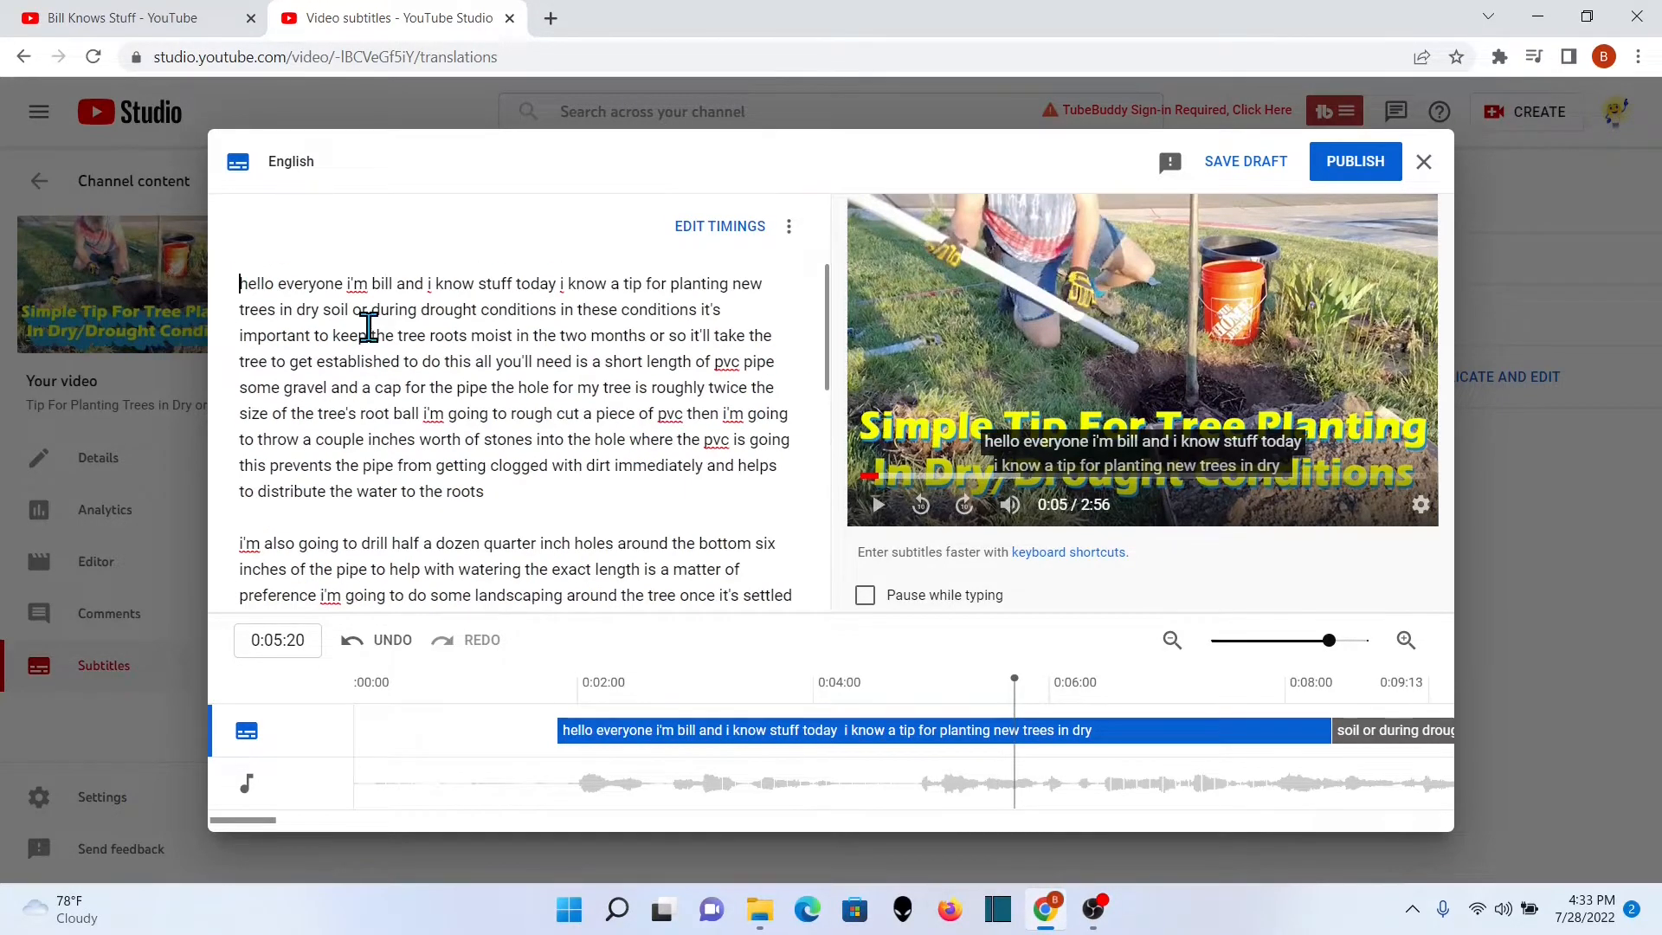
left_click_drag(831, 360, 830, 605)
key("ctrl+a")
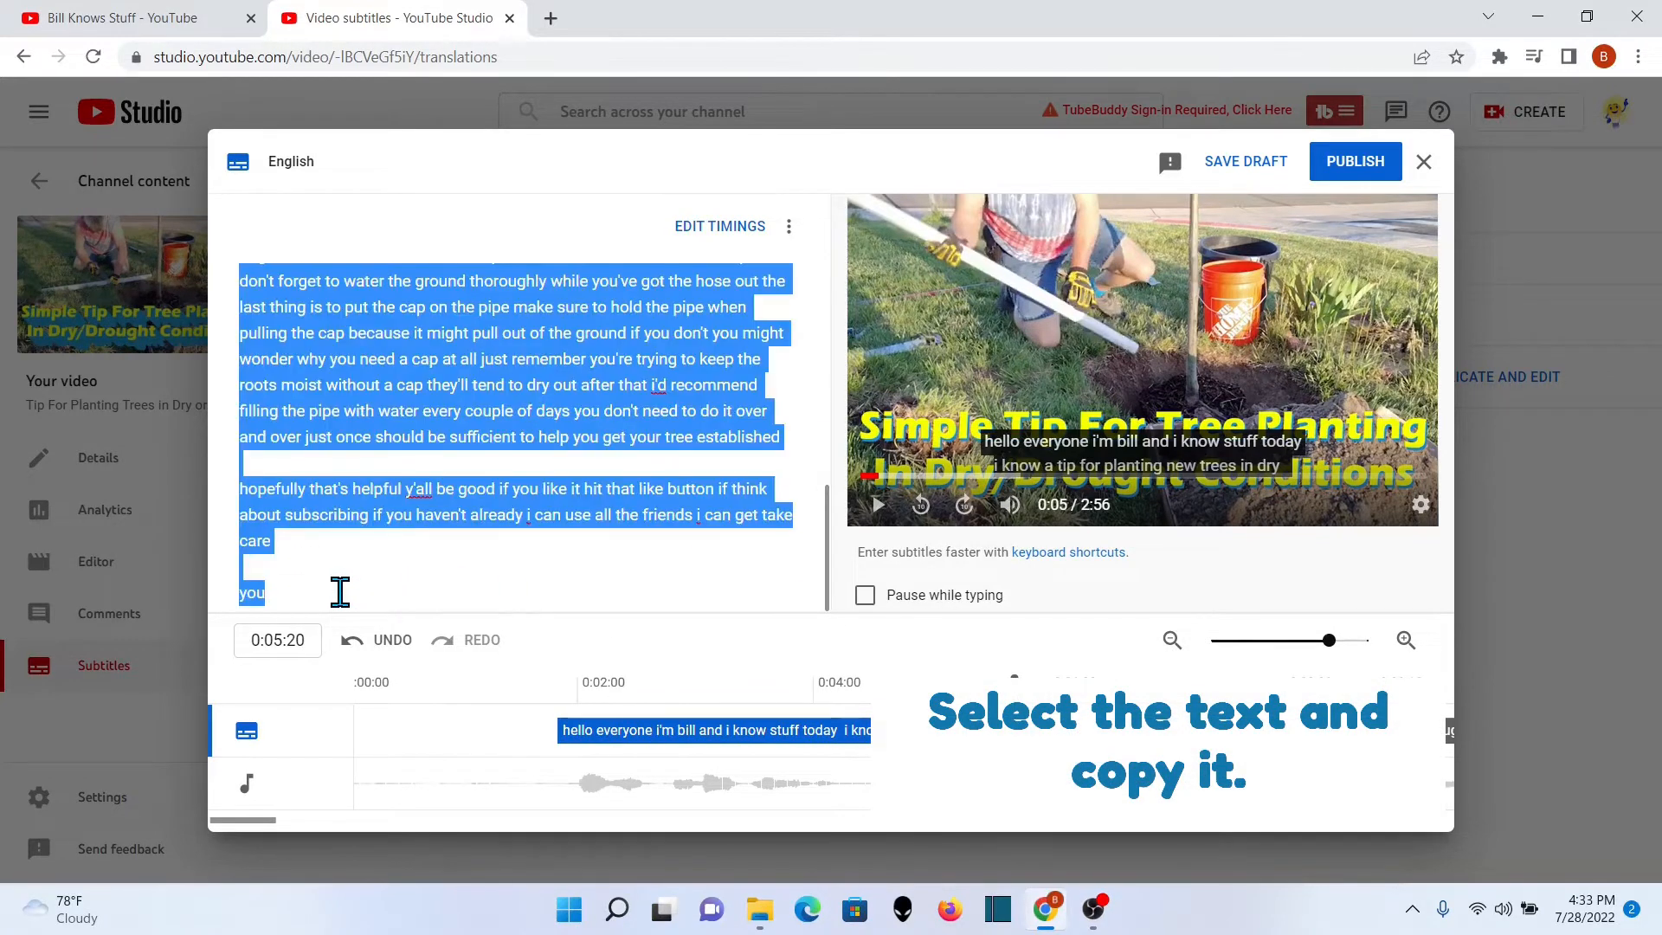
right_click(422, 513)
left_click(474, 247)
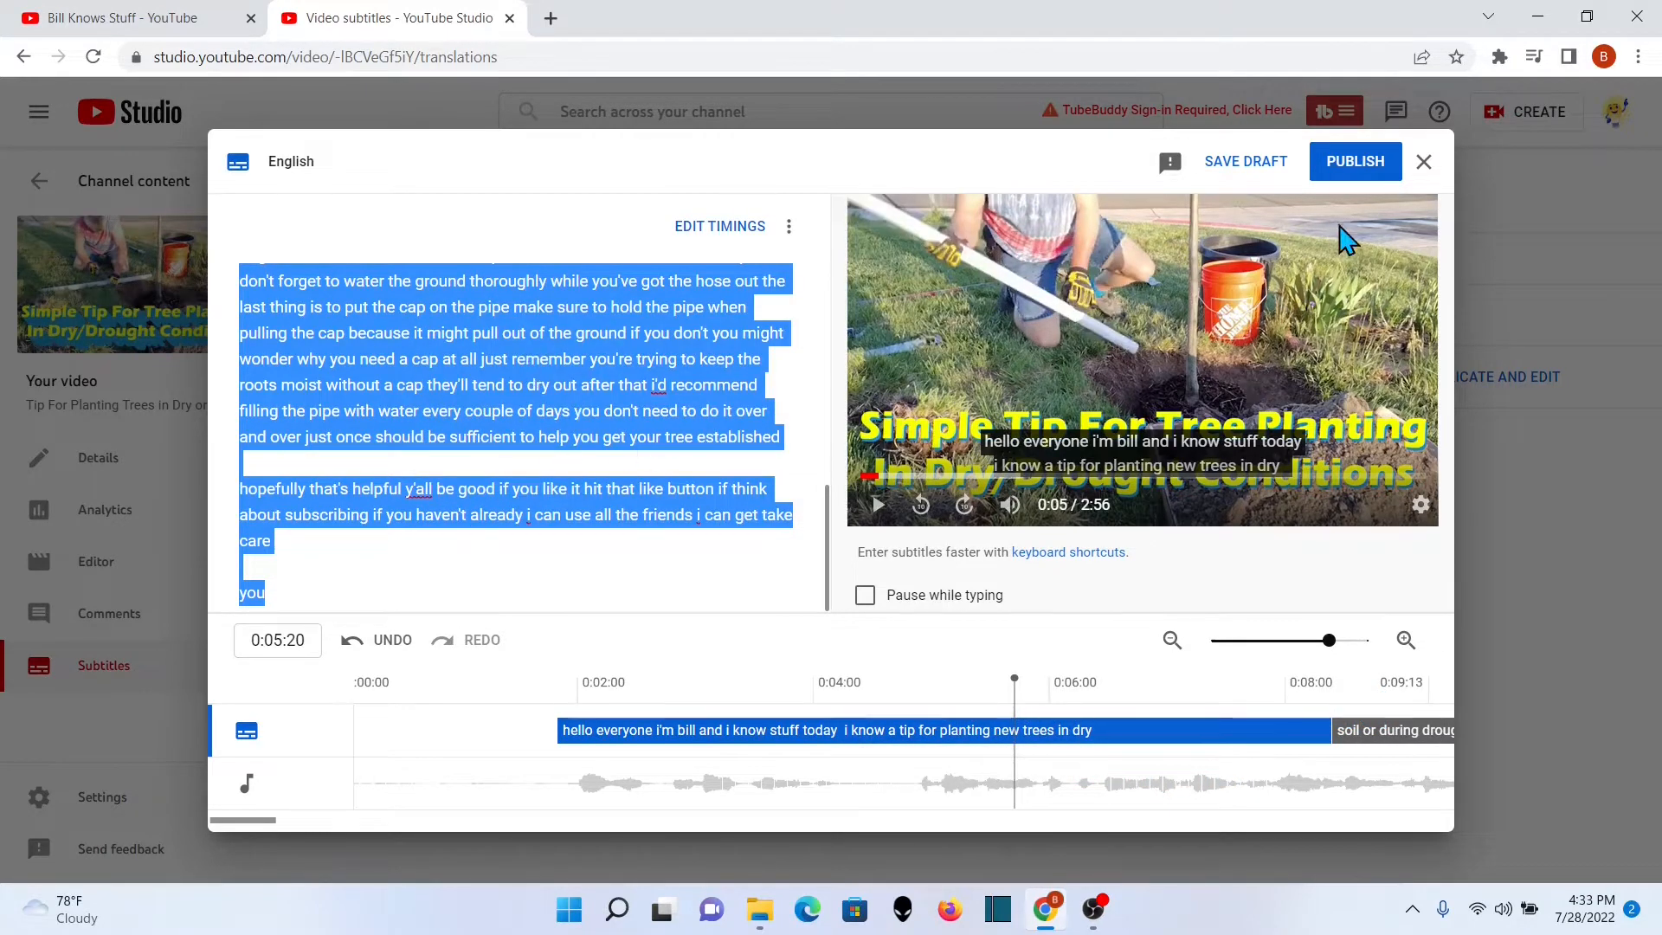
left_click(1424, 162)
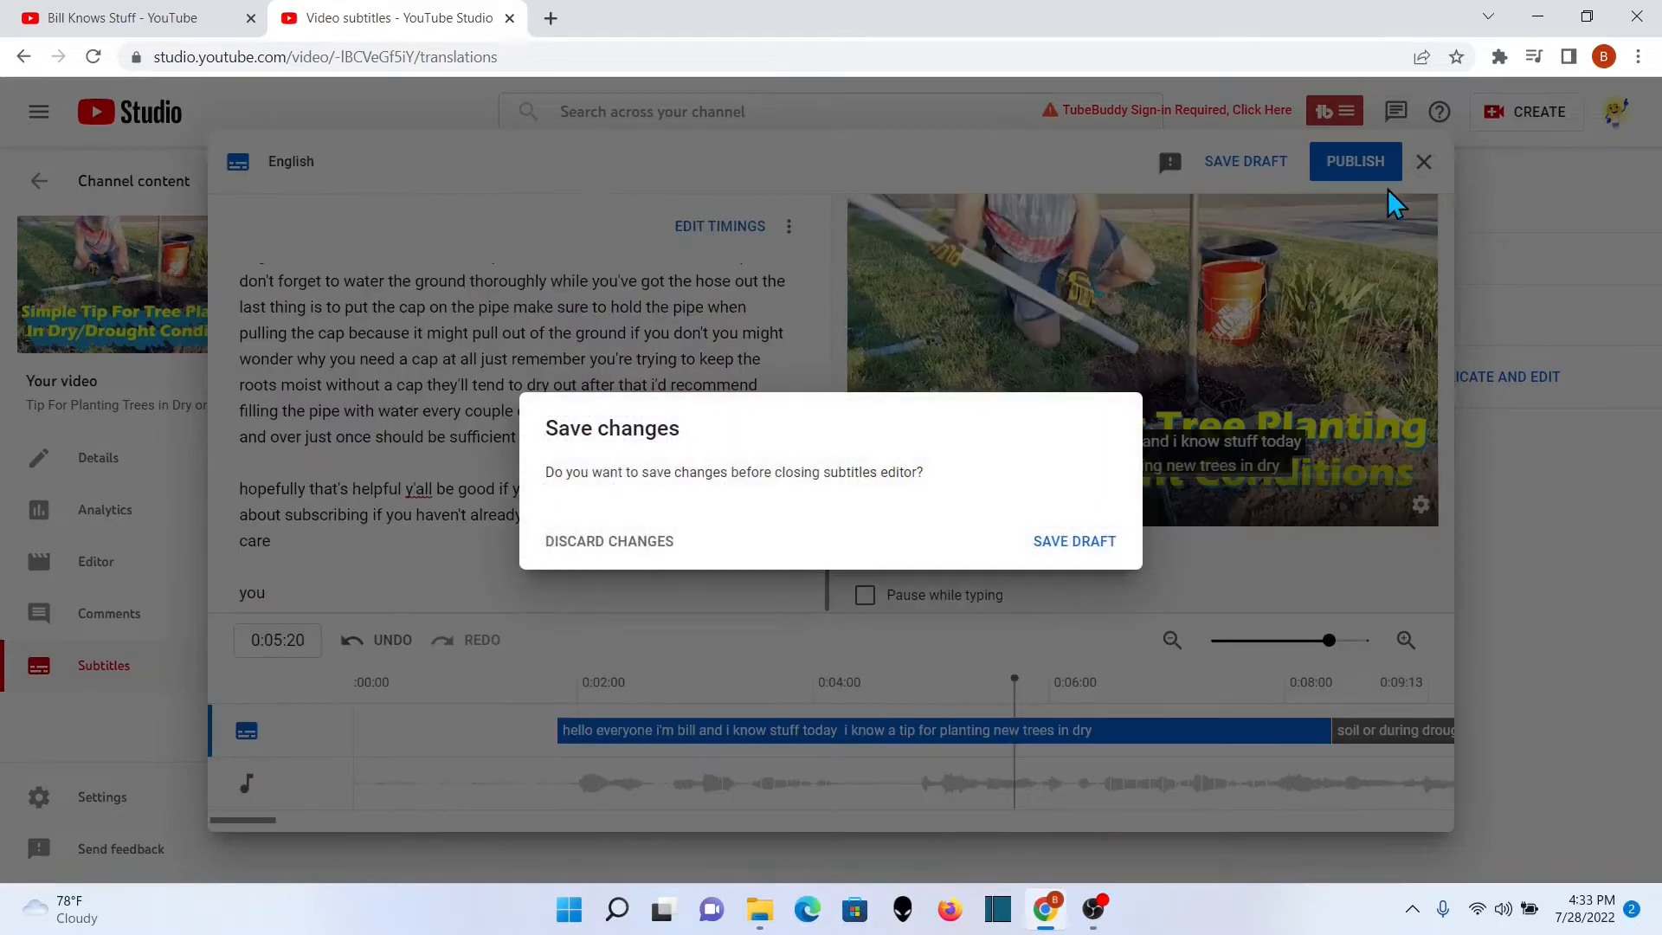
left_click(632, 543)
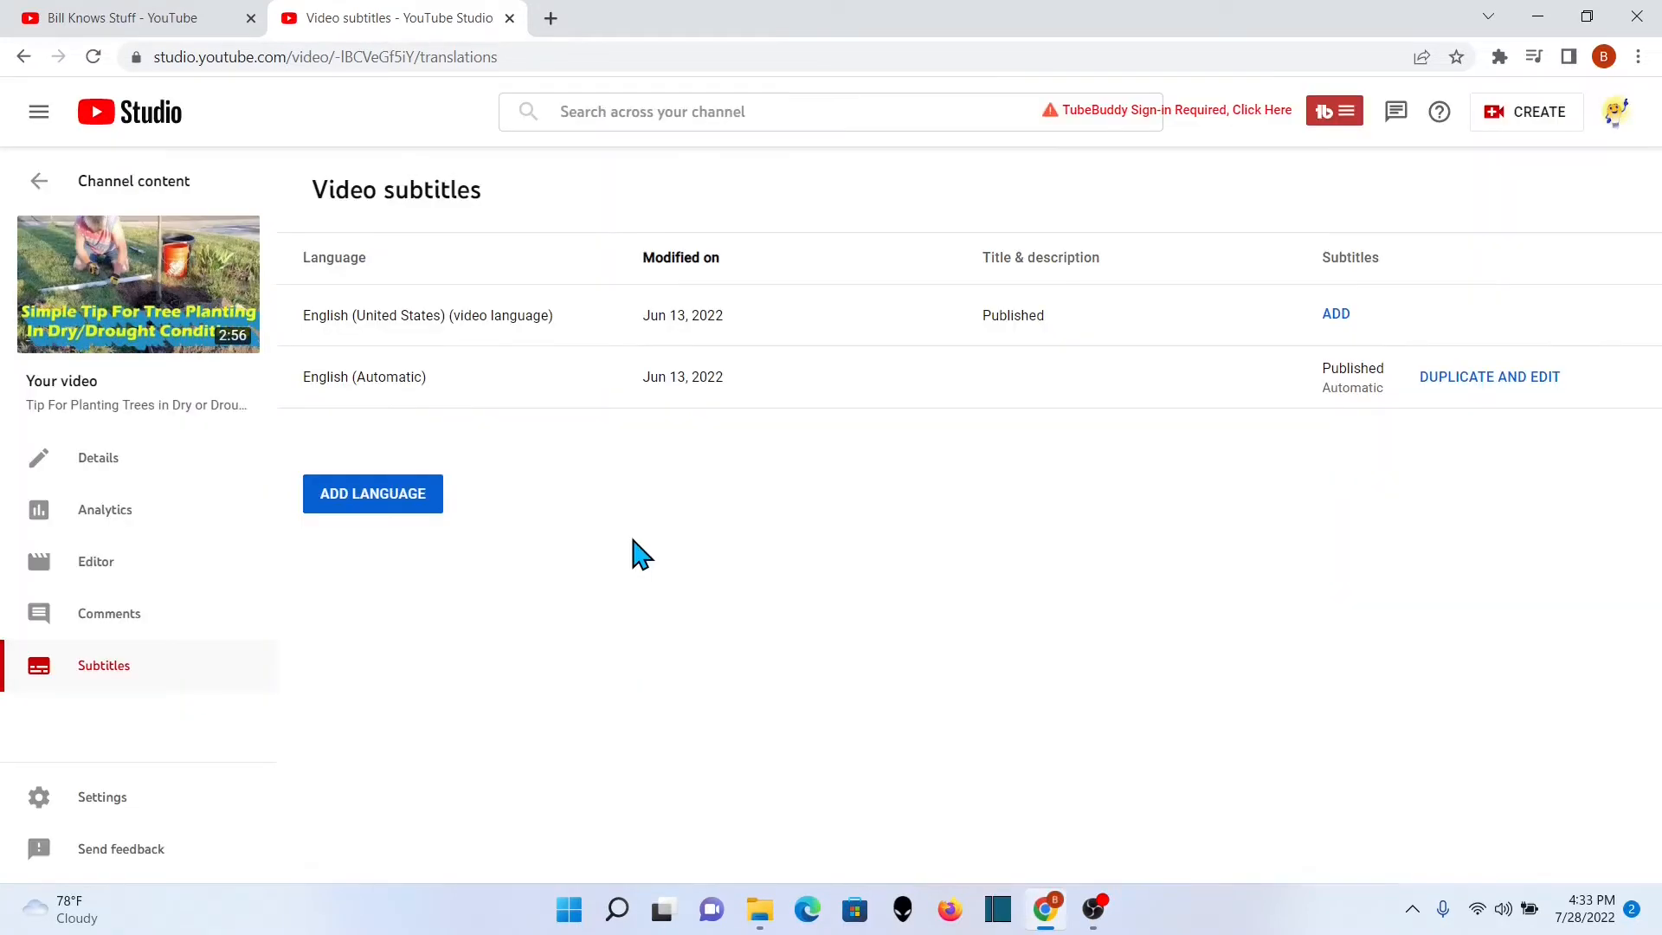
Step: Switch to File Explorer and create a text document named "Plant Captions" in the YT Captions folder
left_click(762, 909)
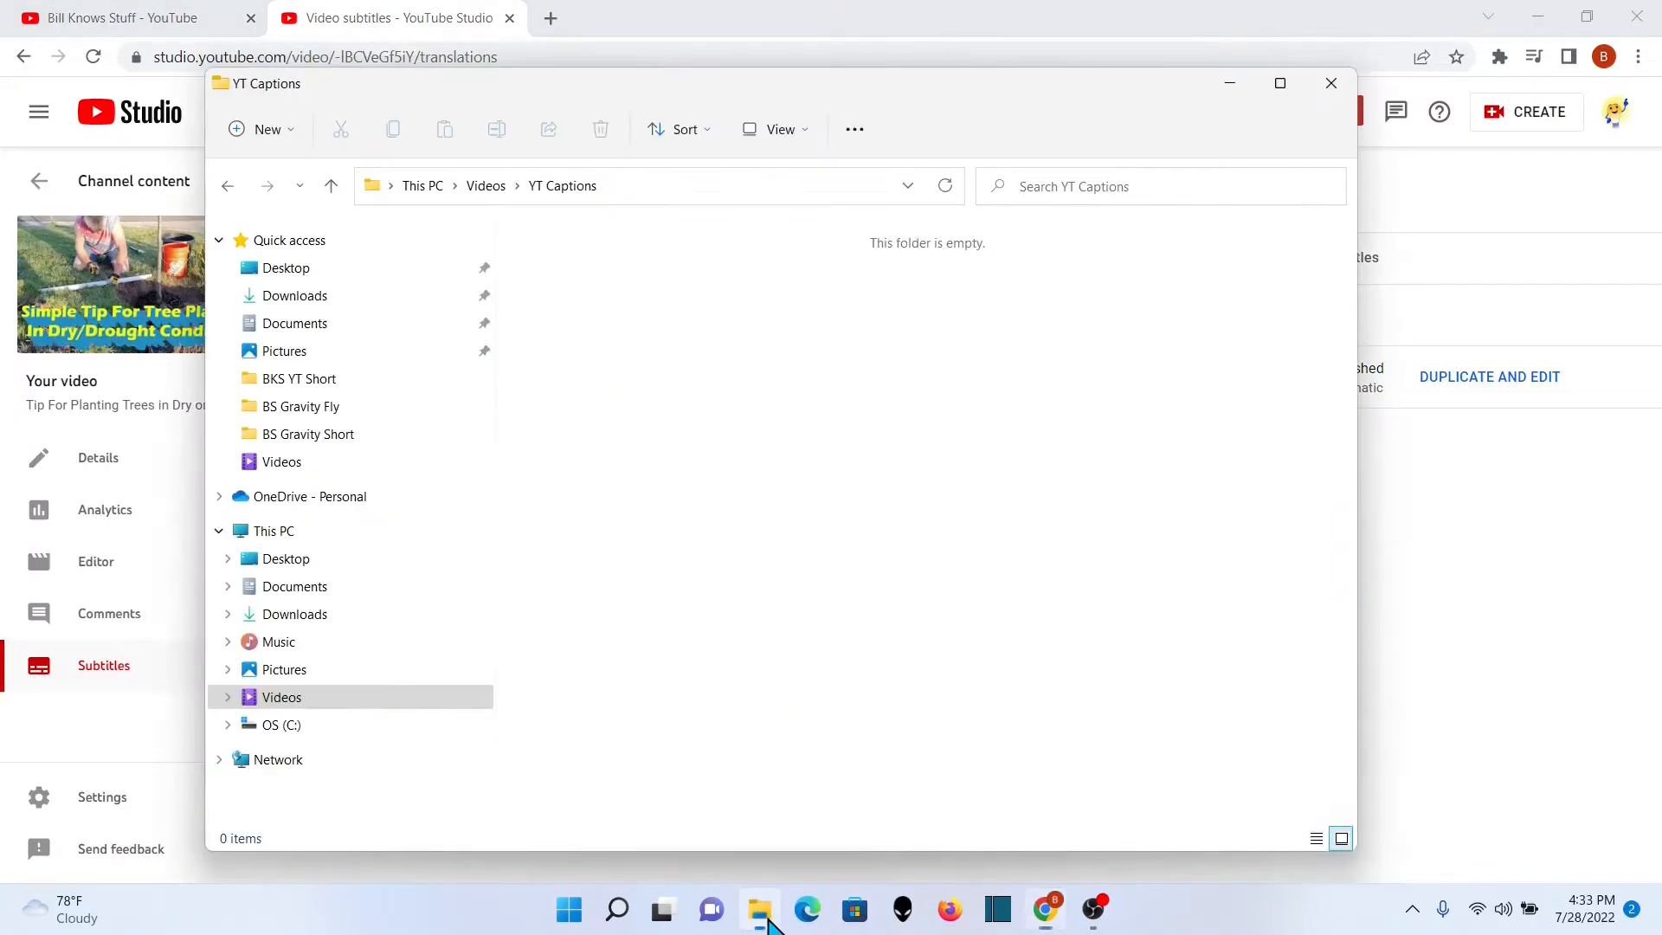
right_click(696, 340)
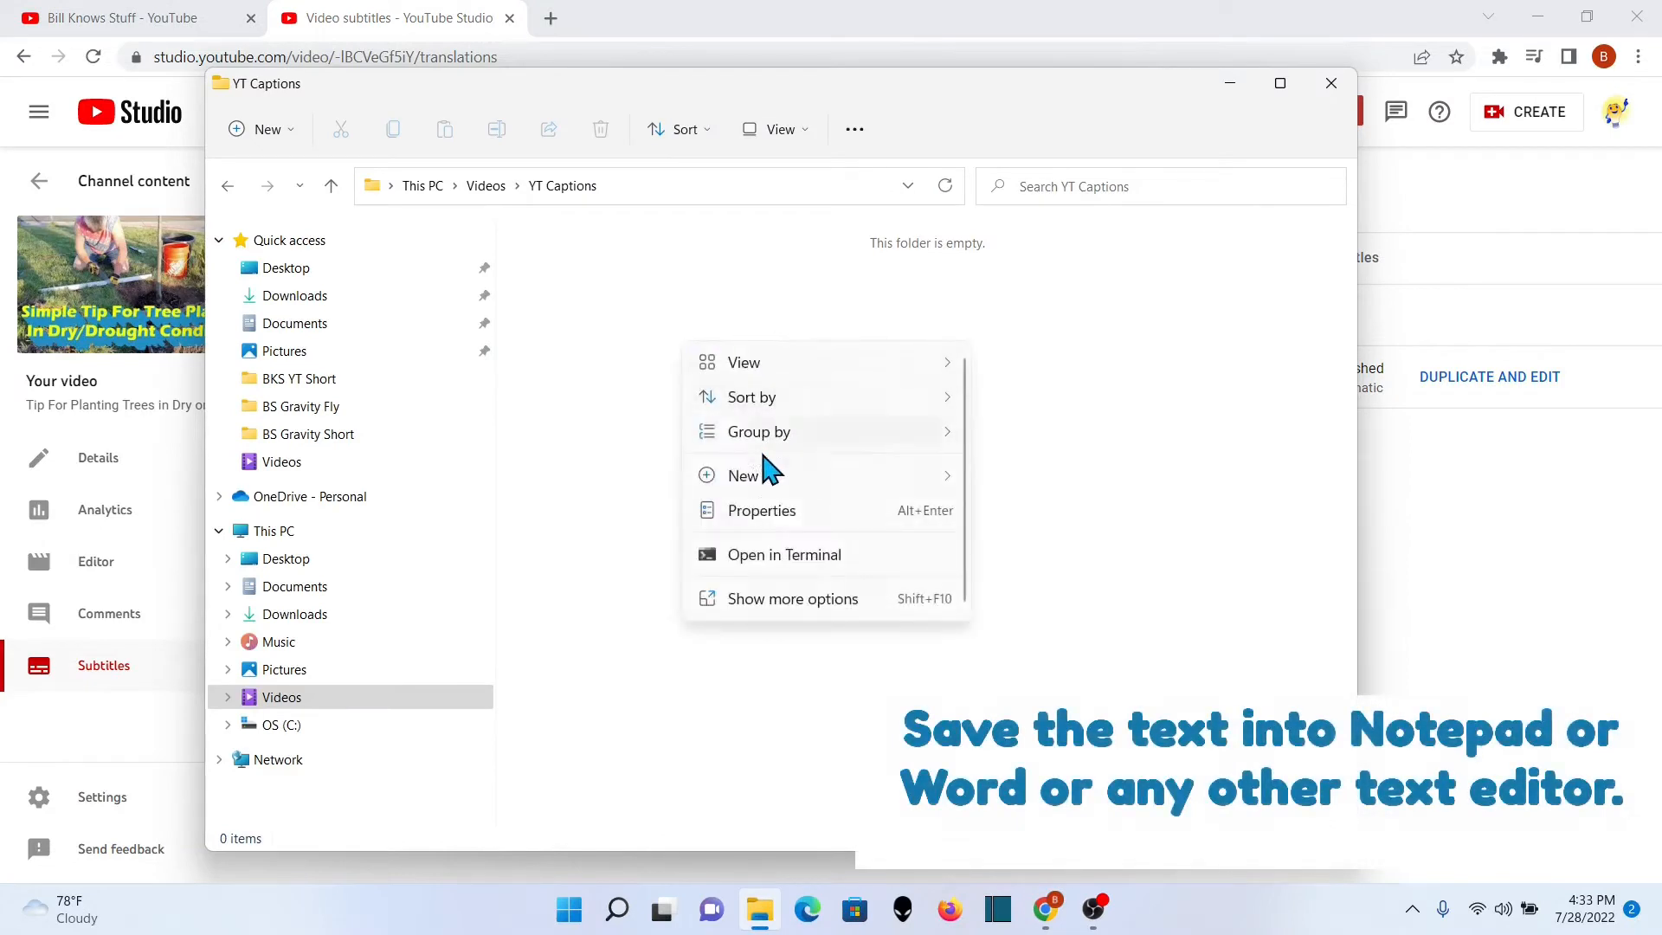
mouse_move(770, 472)
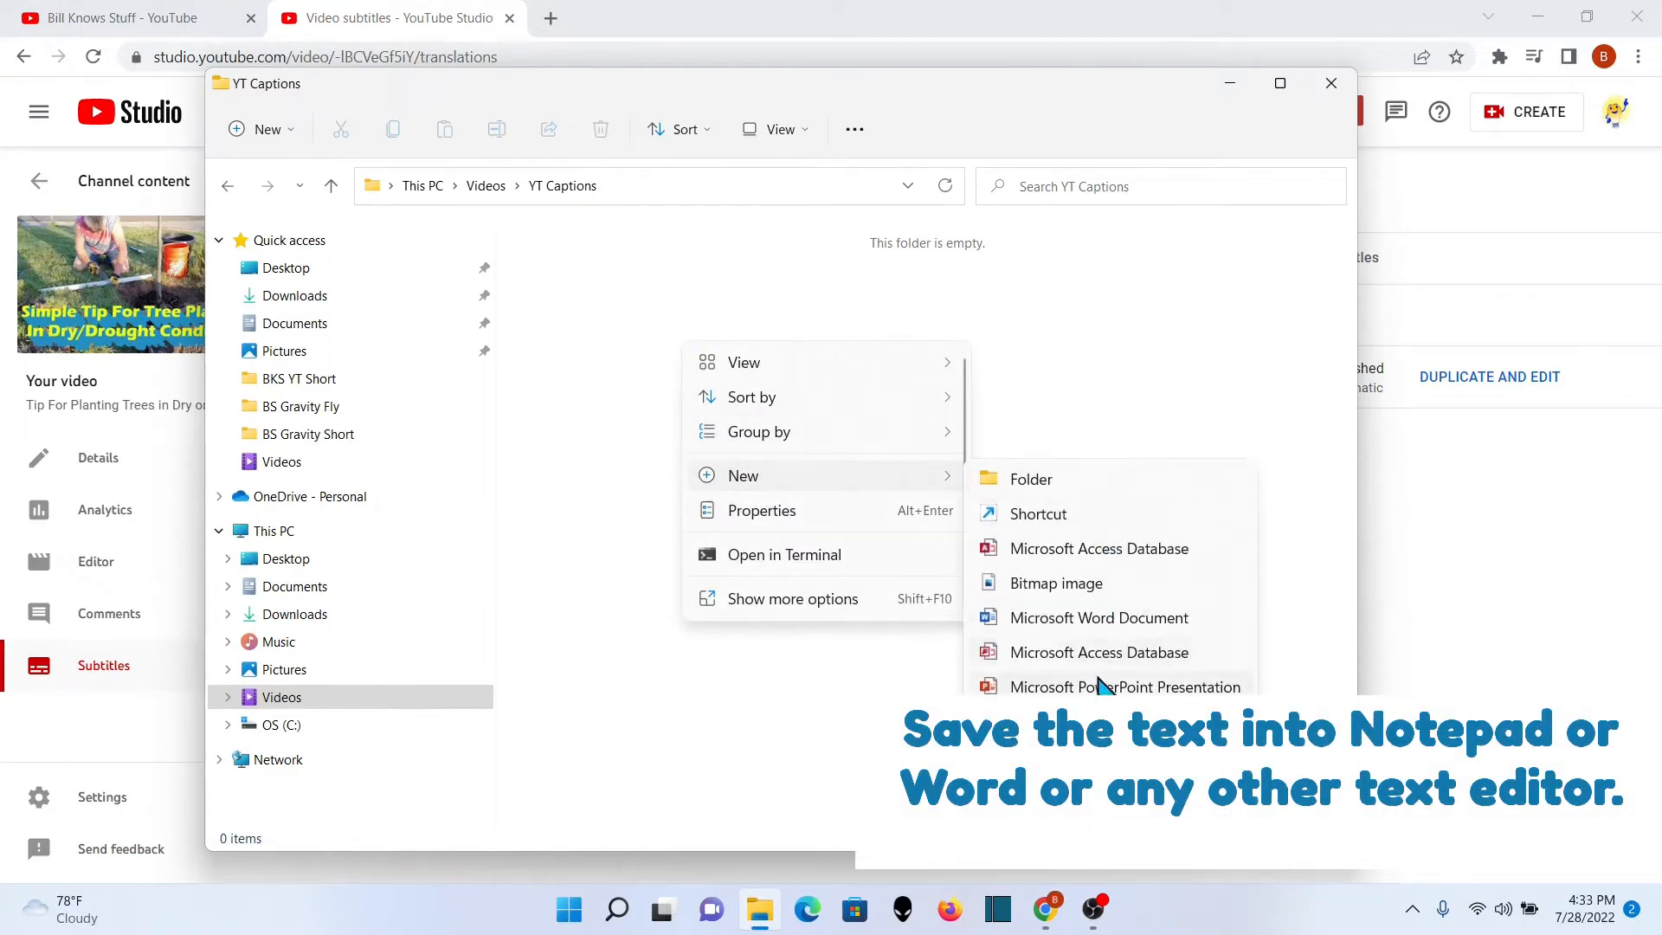
left_click(1056, 756)
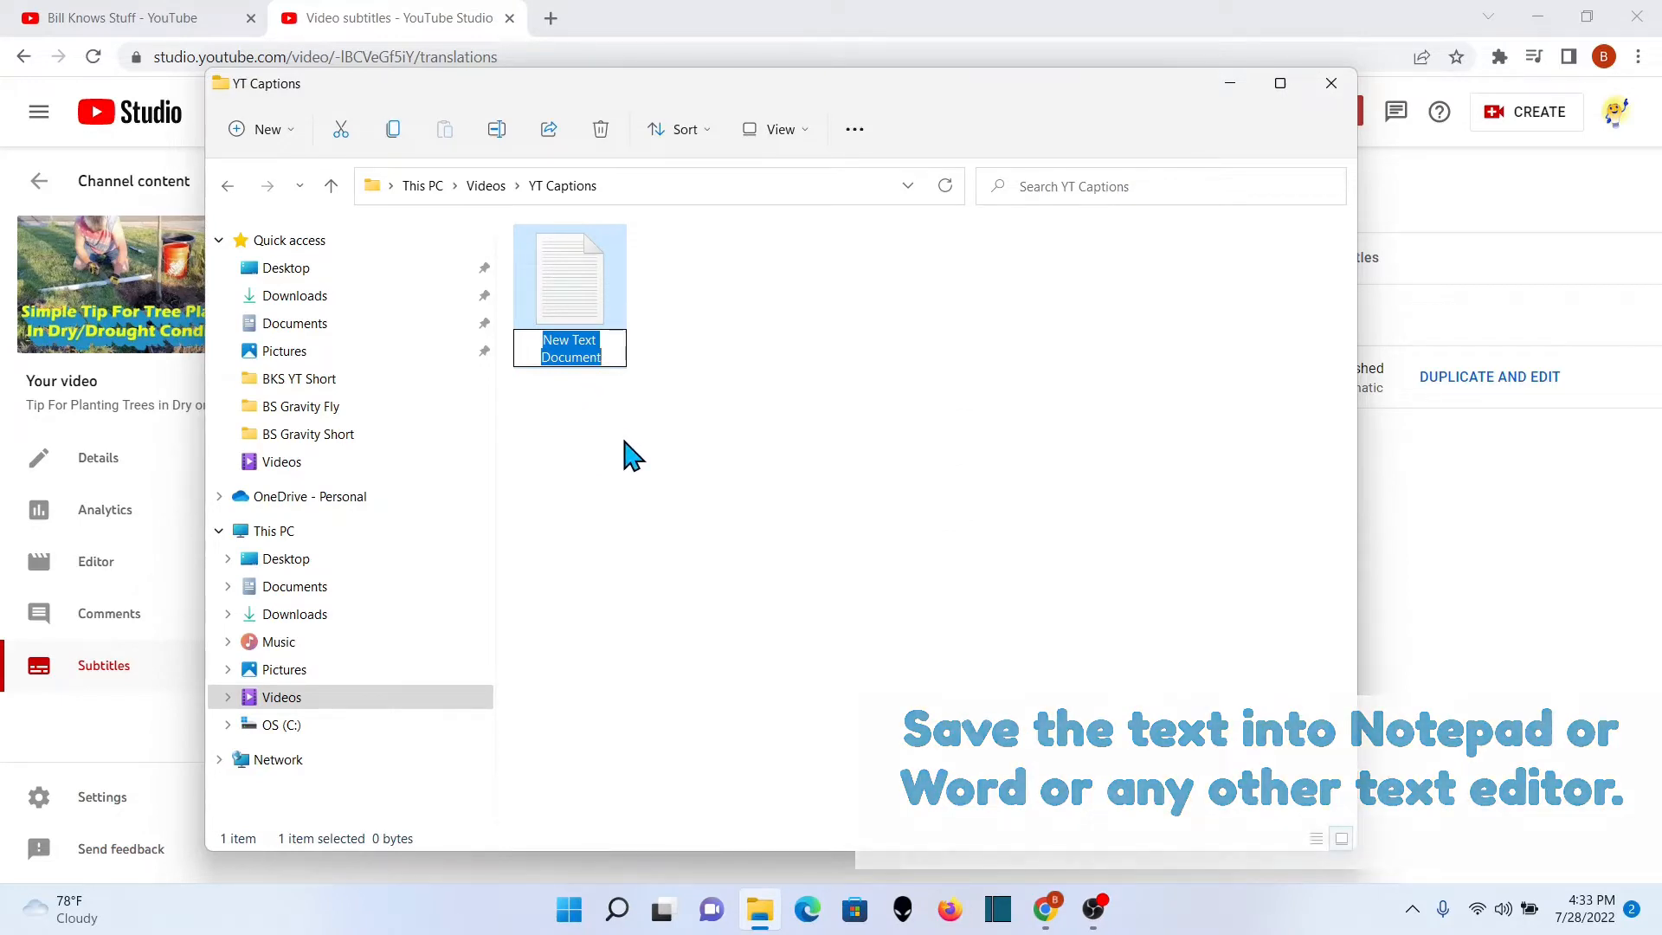
type("Plant")
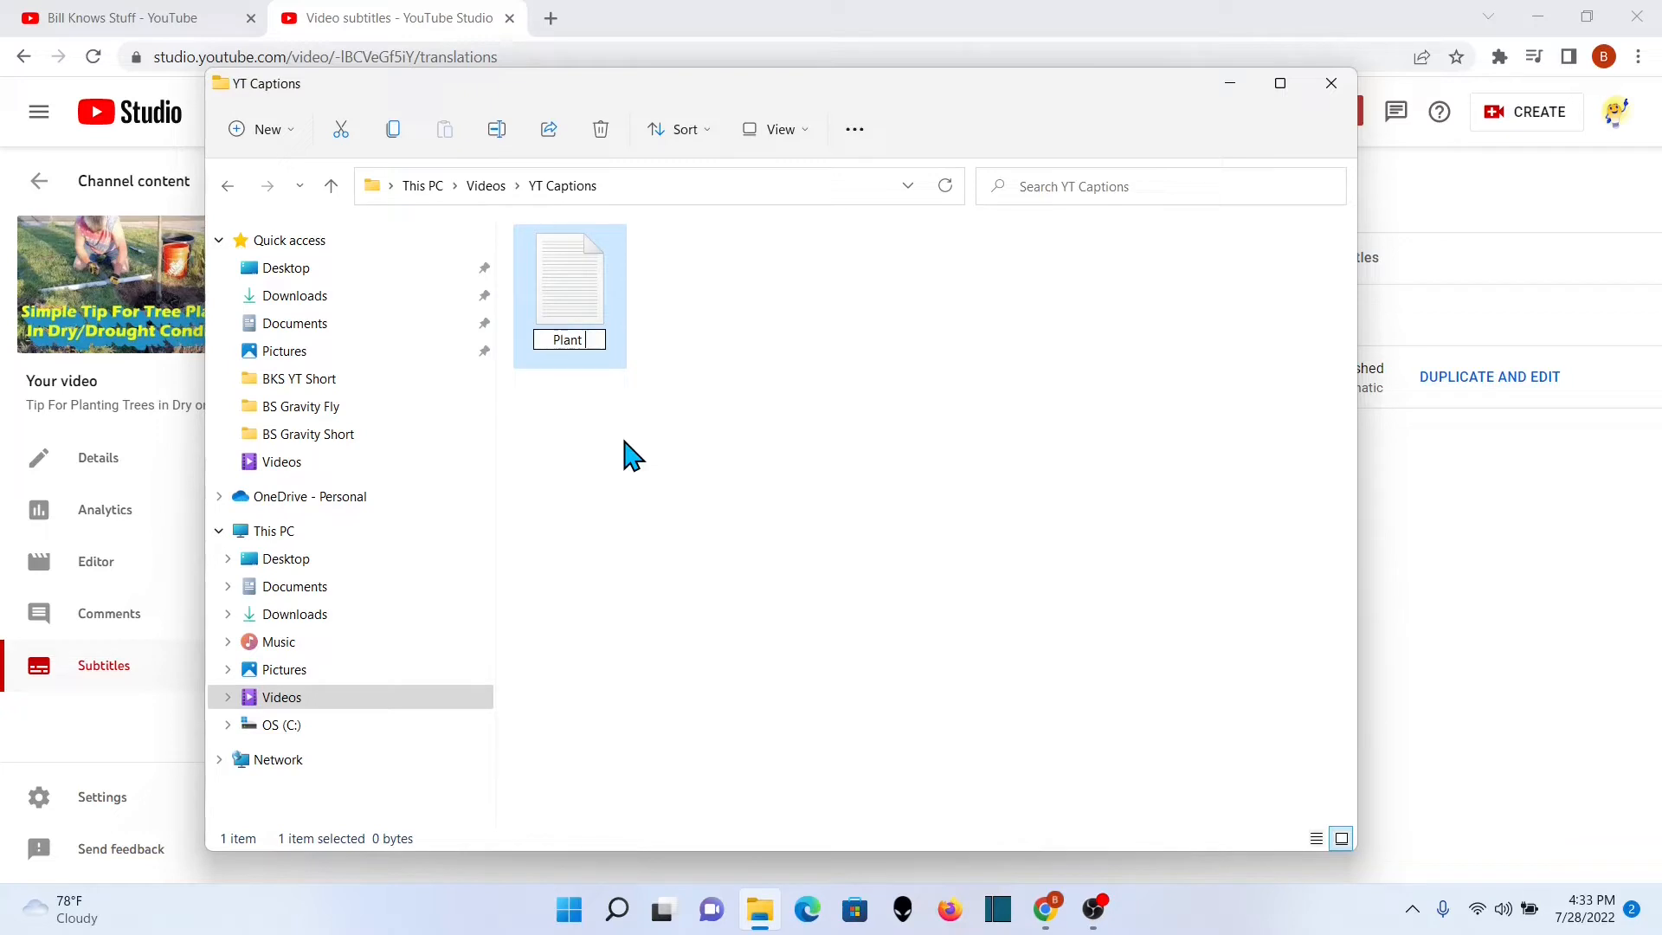
type(" Captions")
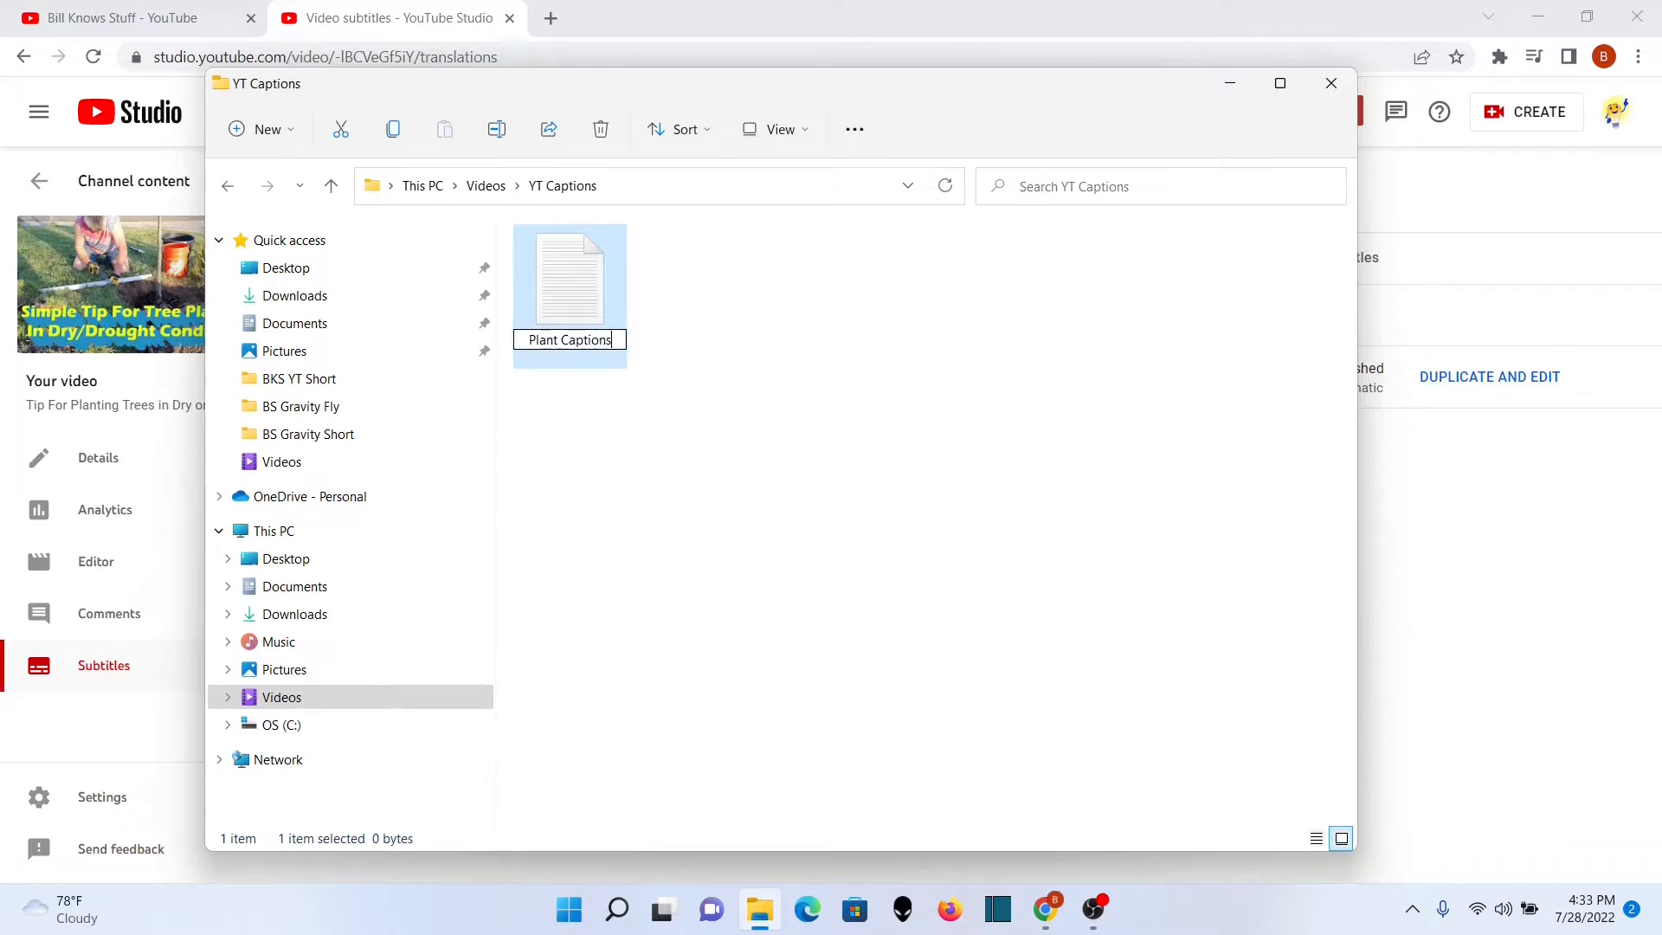
key("Return")
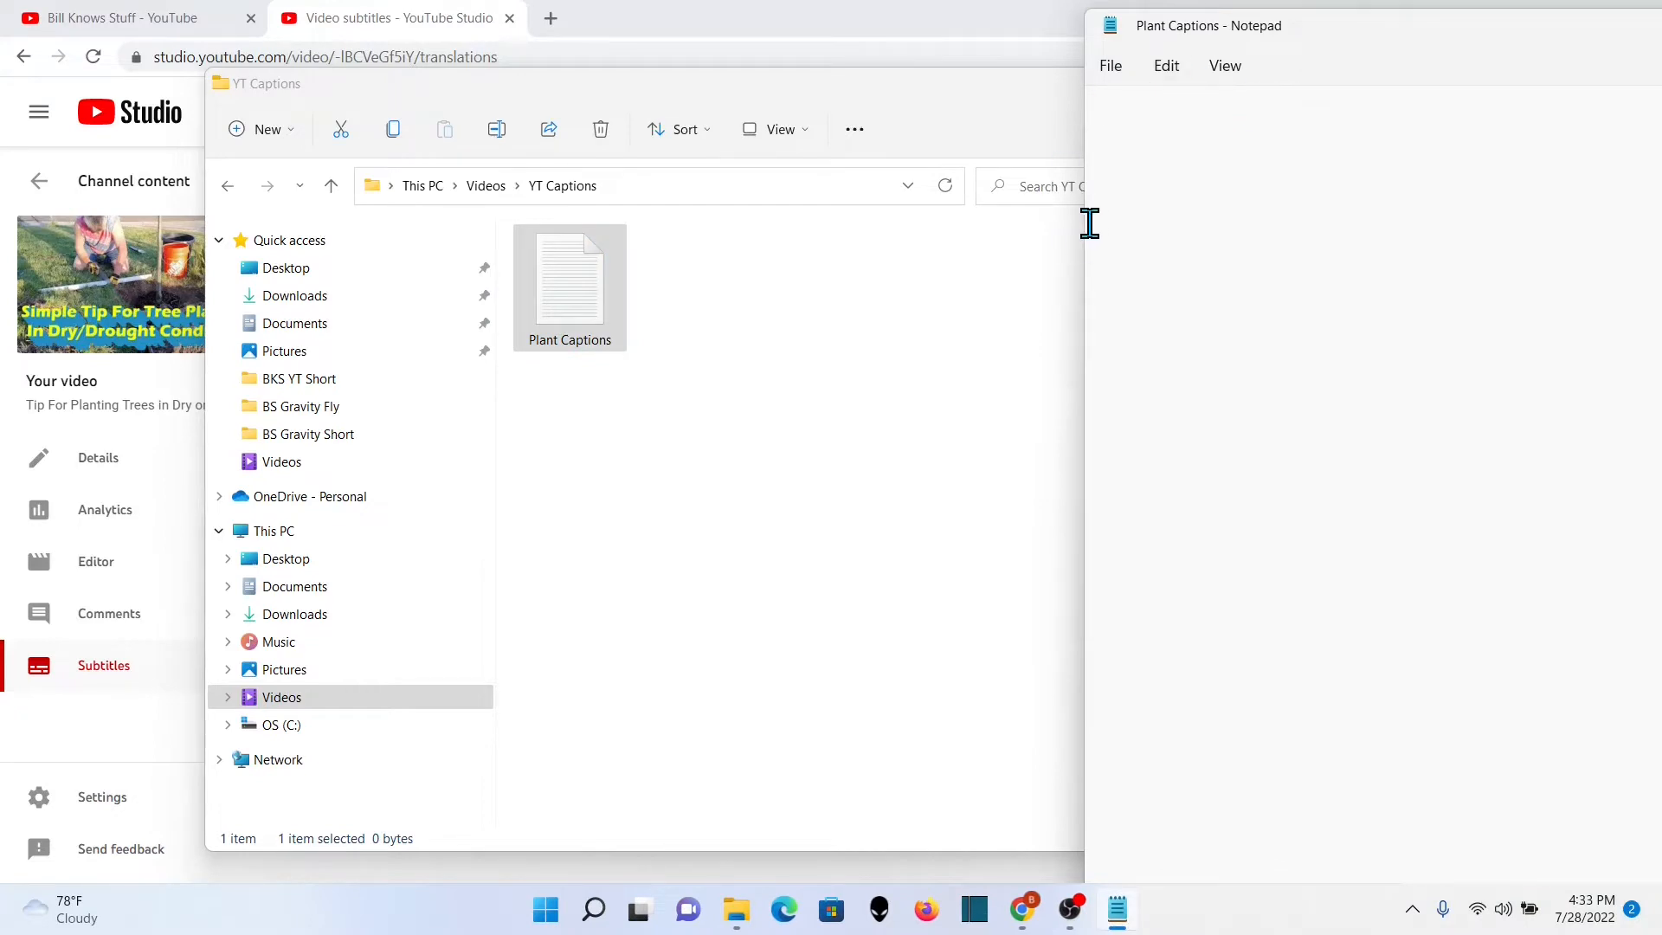
Step: Paste the copied transcript into the Plant Captions document in Notepad and adjust the window to show the text
left_click_drag(1081, 227, 784, 227)
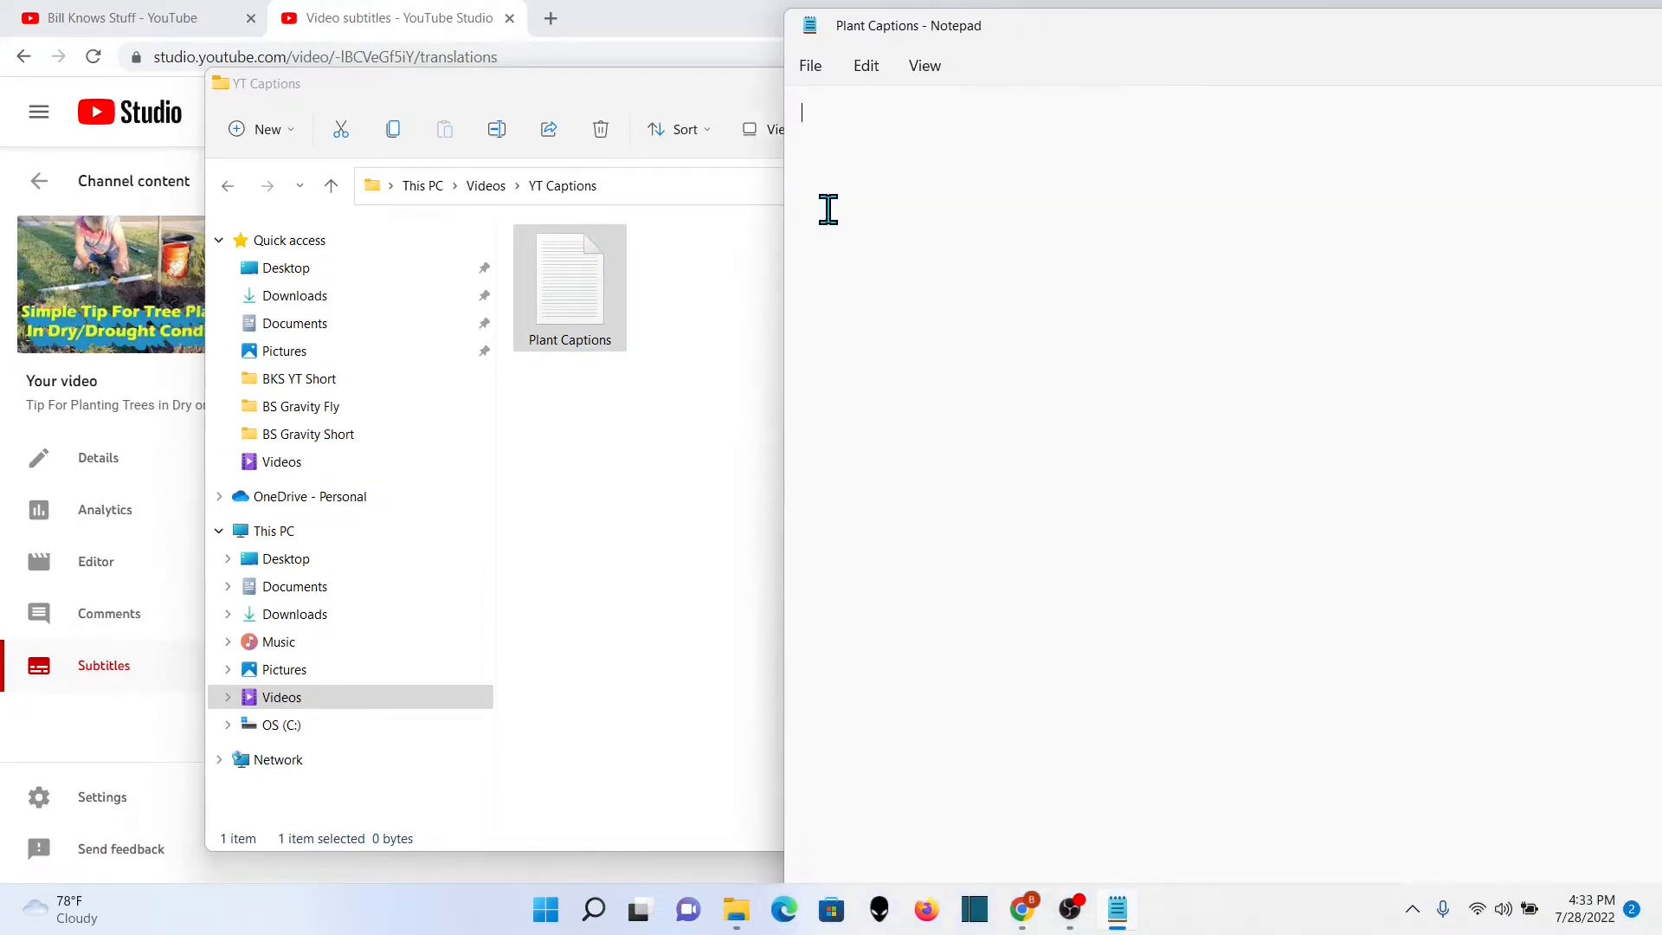
right_click(866, 119)
left_click(927, 276)
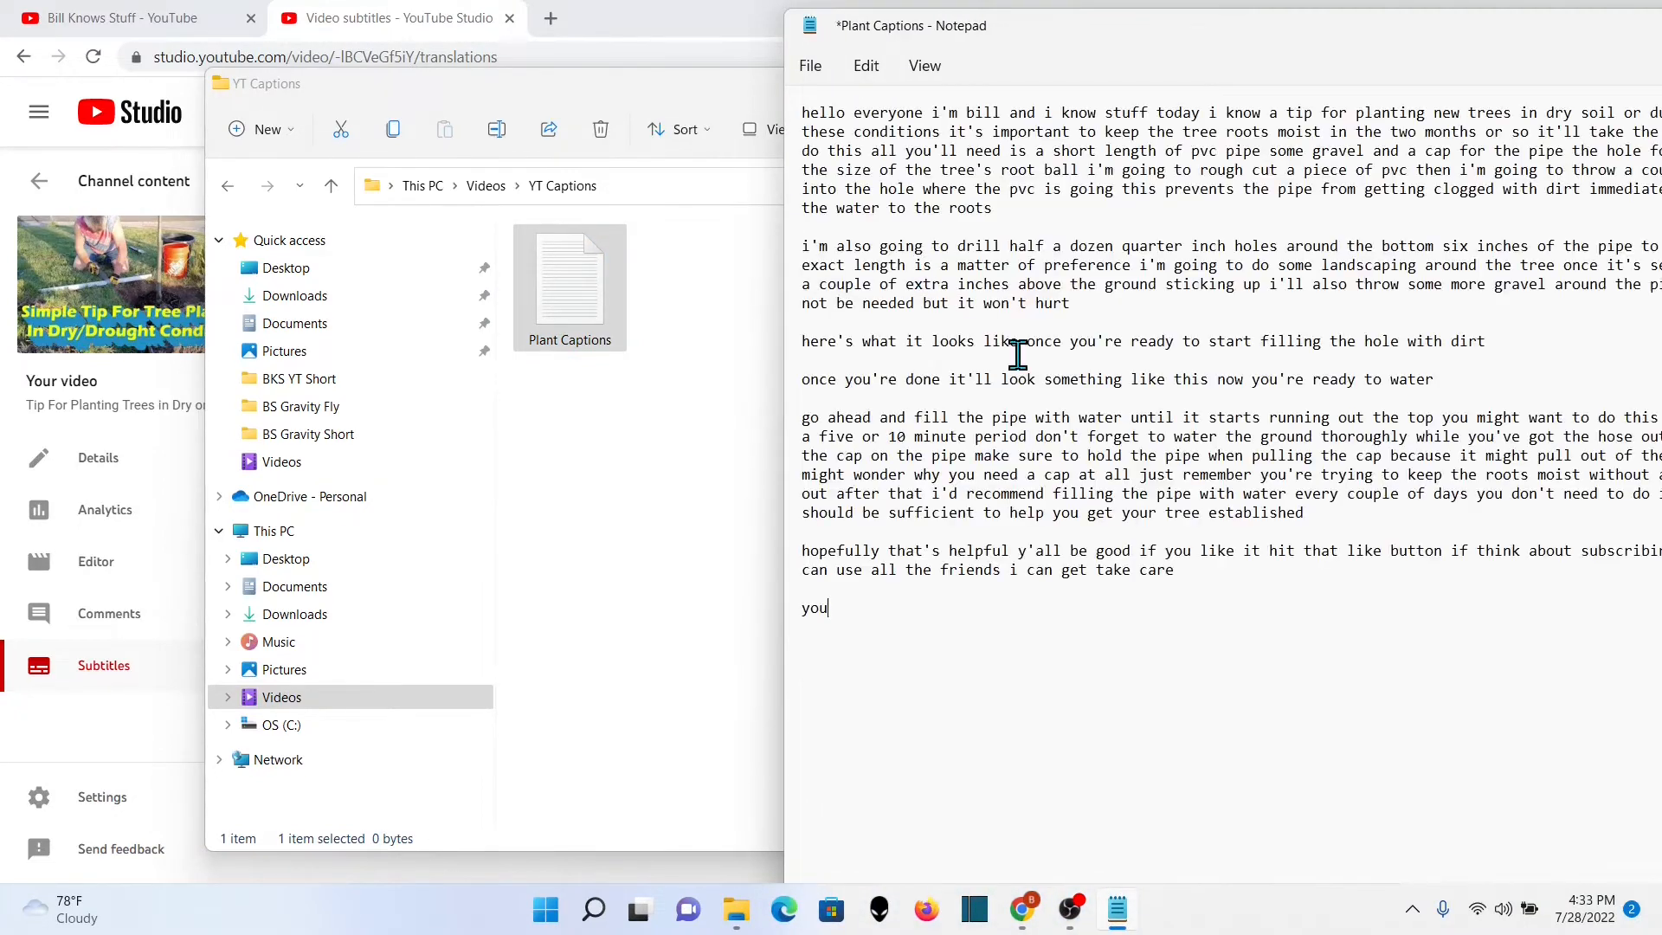
left_click_drag(786, 10, 719, 16)
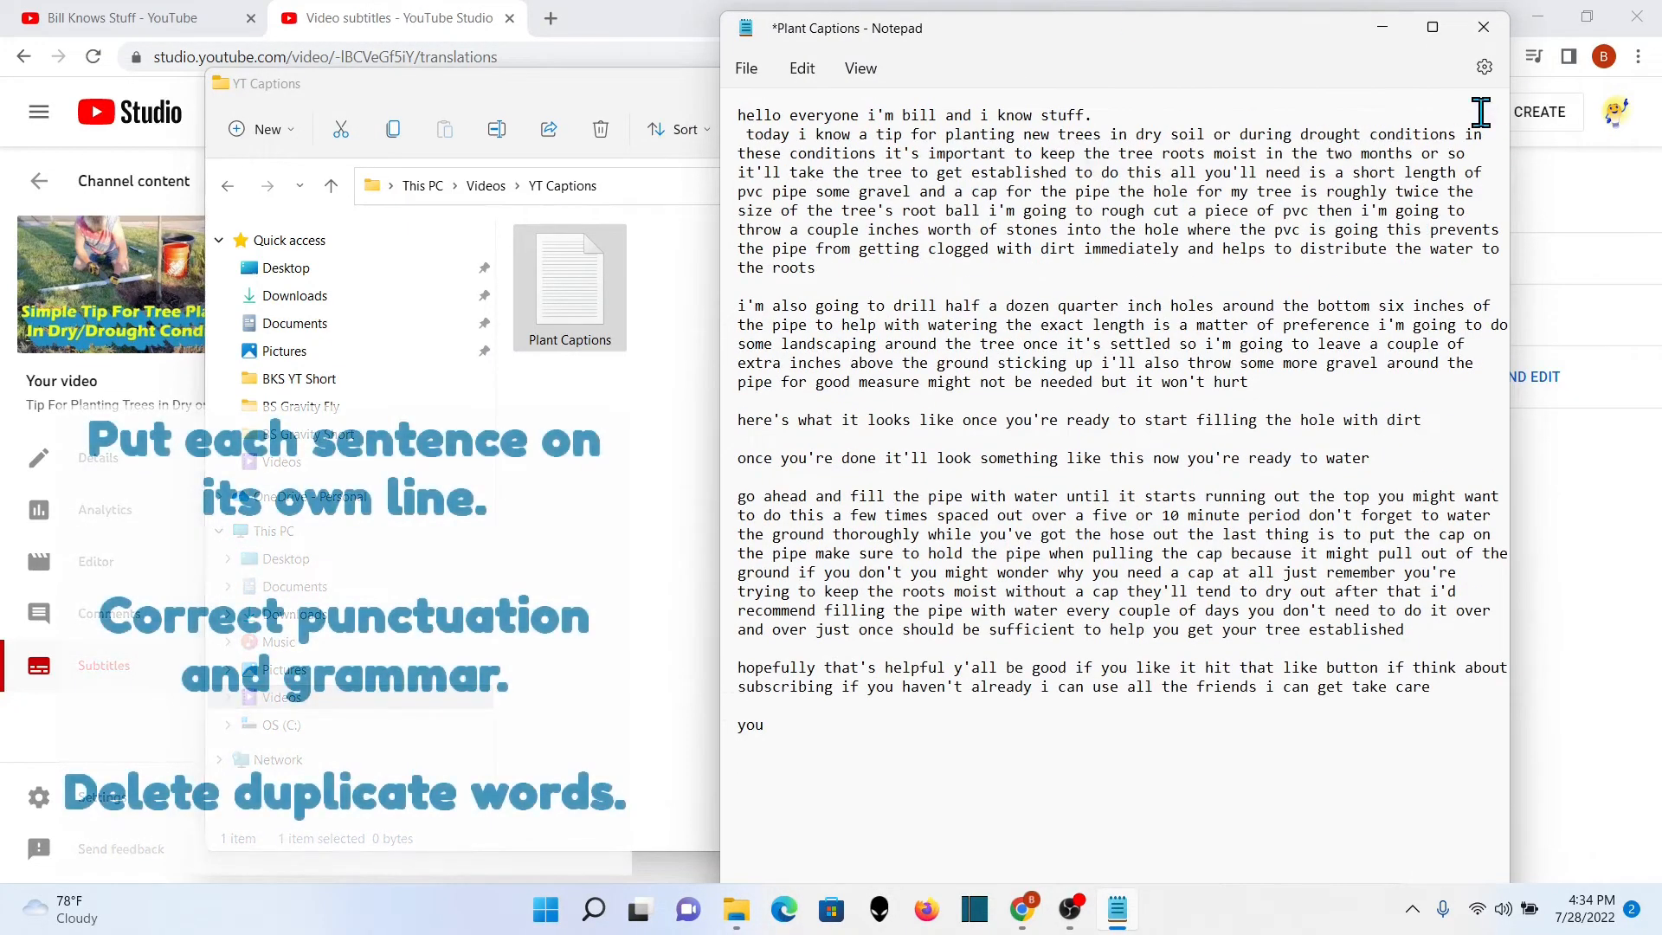
Step: End the sentences after "established" and "the pipe", starting new lines, and add commas after "to do this", "pvc pipe" and "some gravel"
left_click(1071, 172)
type(".")
key("Return")
left_click(833, 191)
type(",")
left_click(1240, 191)
type(",")
left_click(1352, 191)
type(",")
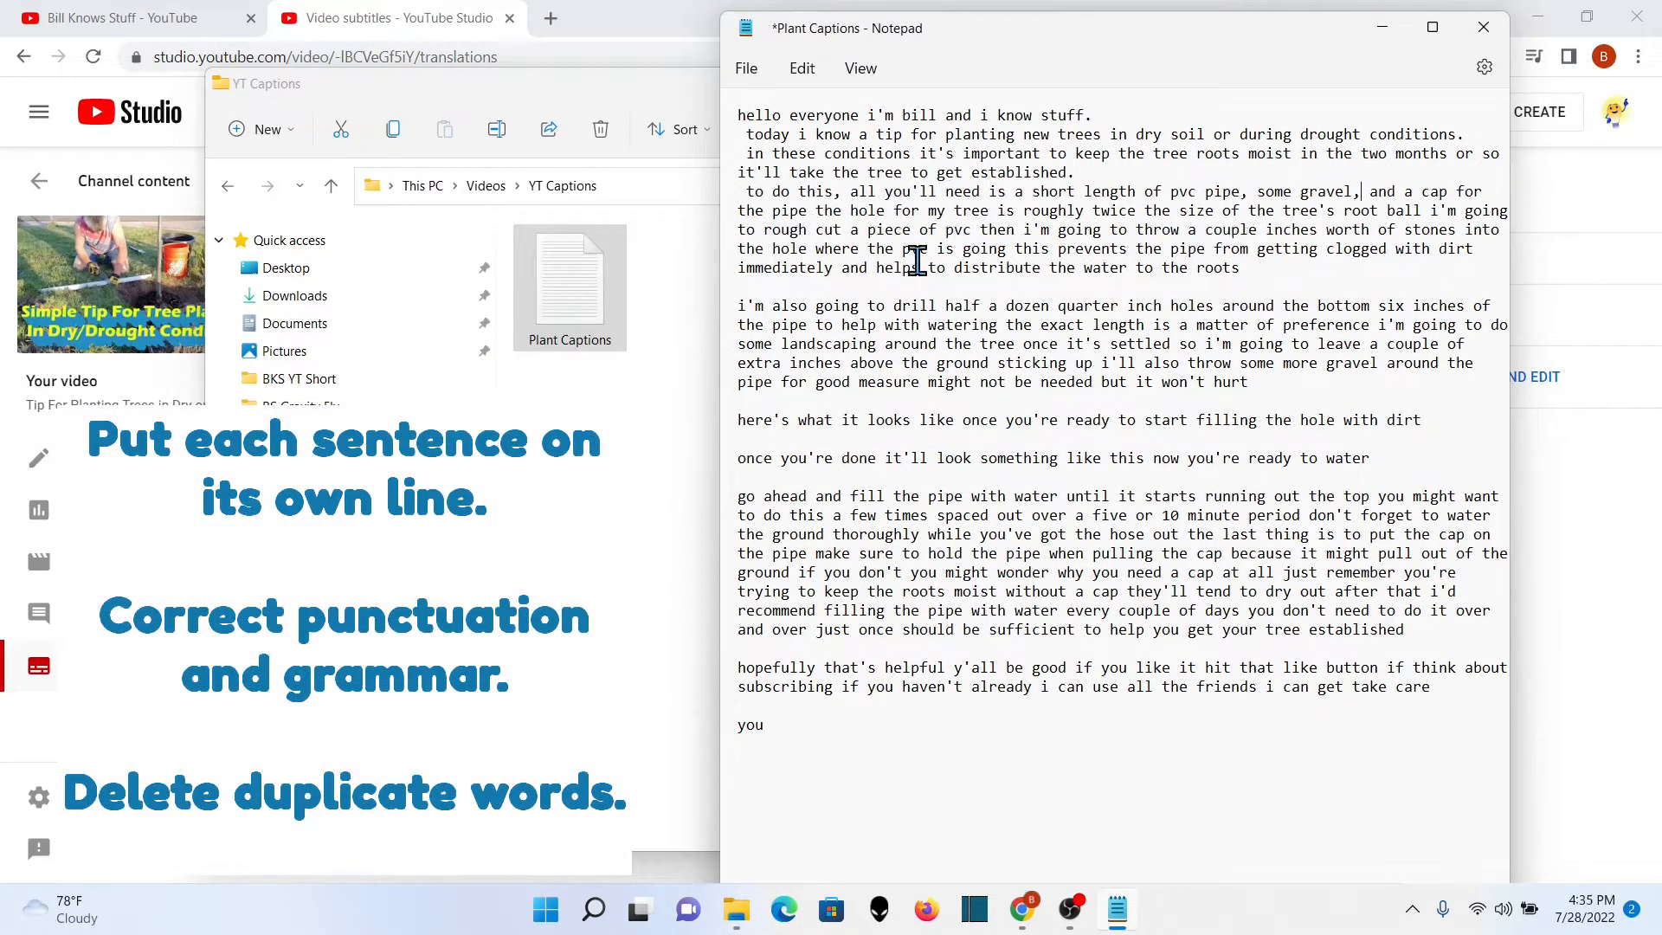
left_click(807, 210)
type(".")
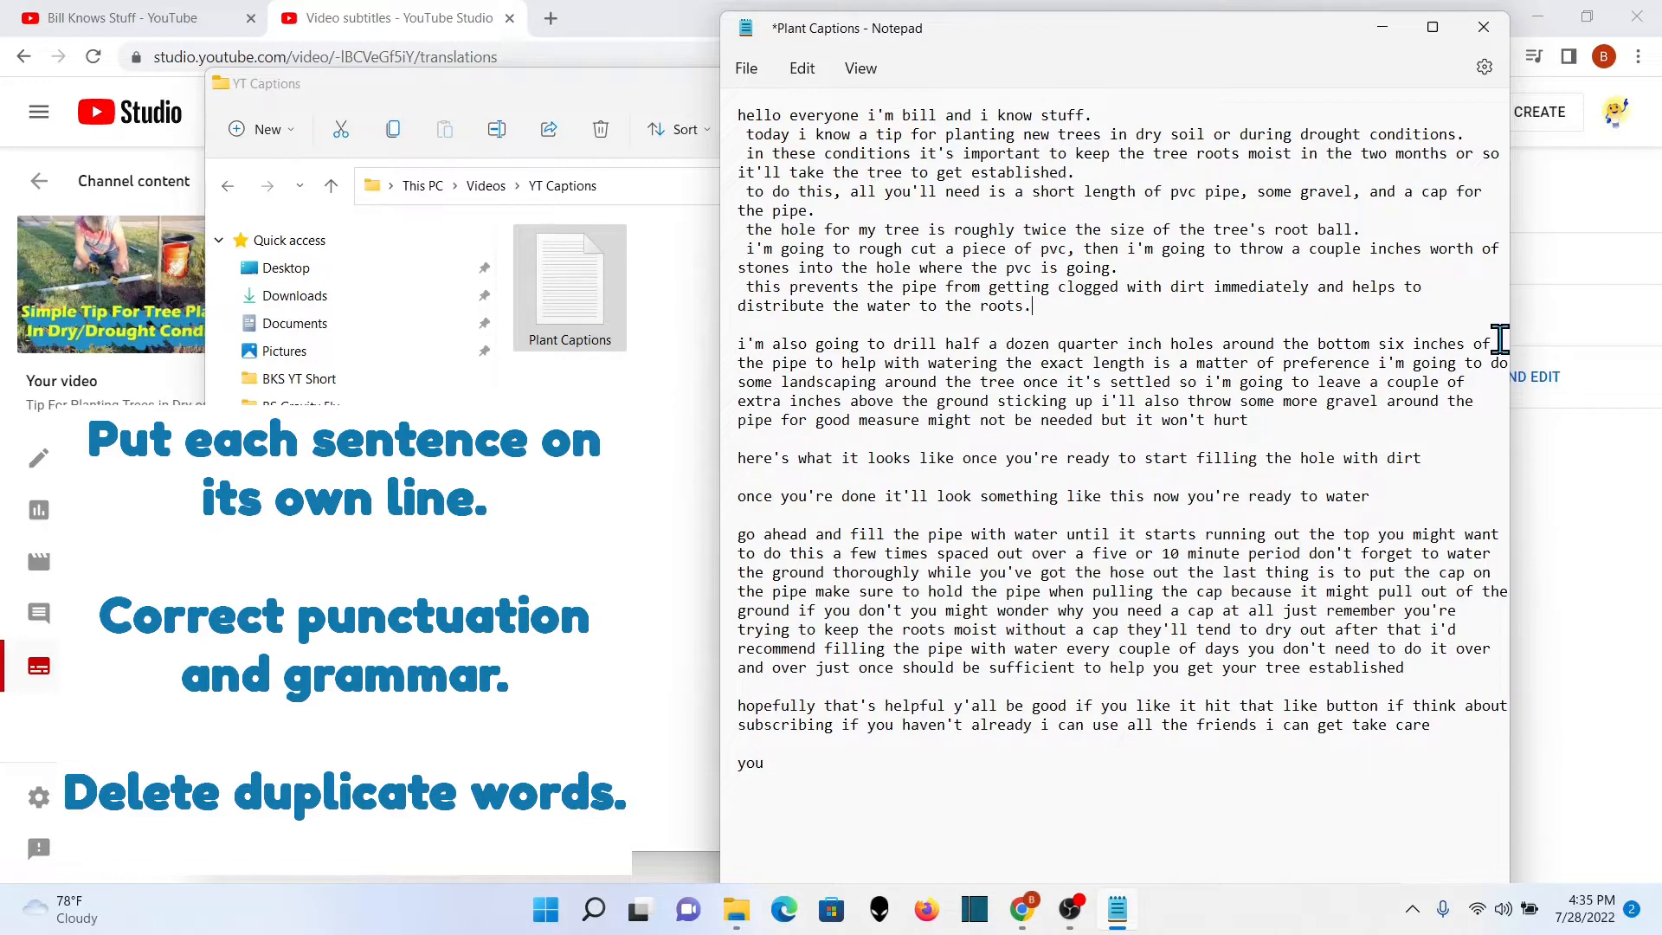
Step: In the drilling paragraph, end the sentences after "watering" and "preference" and put each sentence on its own line
left_click(997, 363)
type(".")
key("Return")
left_click(1109, 382)
type(".")
left_click(1162, 344)
key("BackSpace")
left_click(1127, 382)
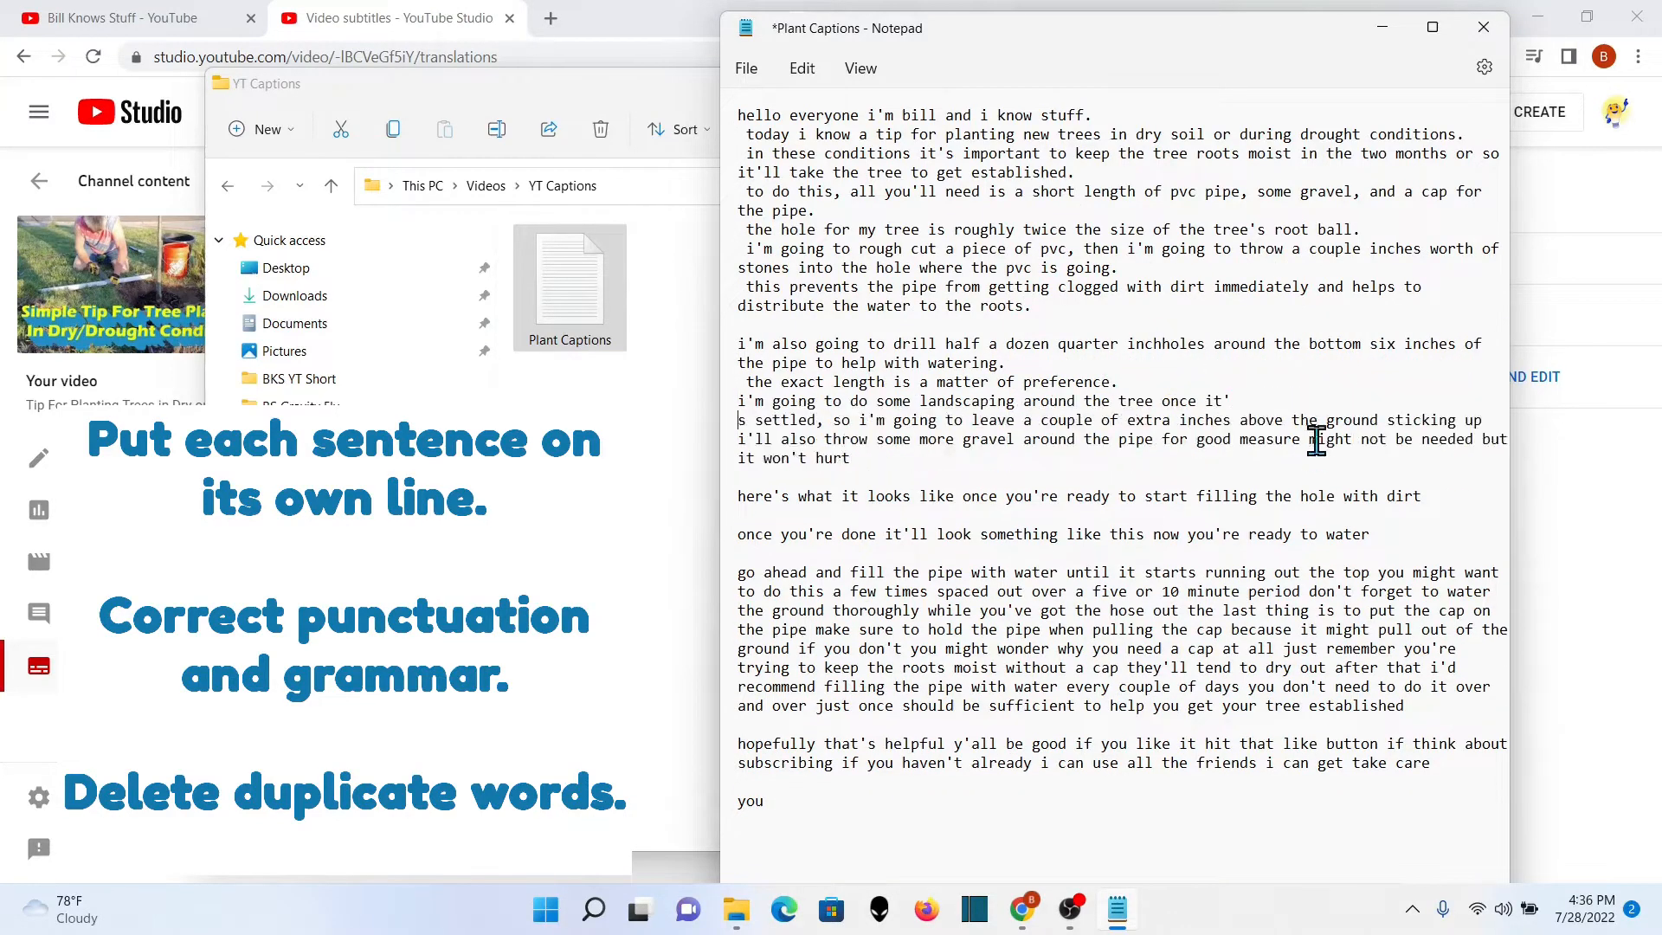
Step: Add periods after "good measure", "with dirt" and "something like this", and a comma after "once you're done"
left_click(1300, 438)
type(".")
key("Return")
left_click(1422, 496)
type(".")
left_click(876, 534)
type(",")
left_click(1153, 534)
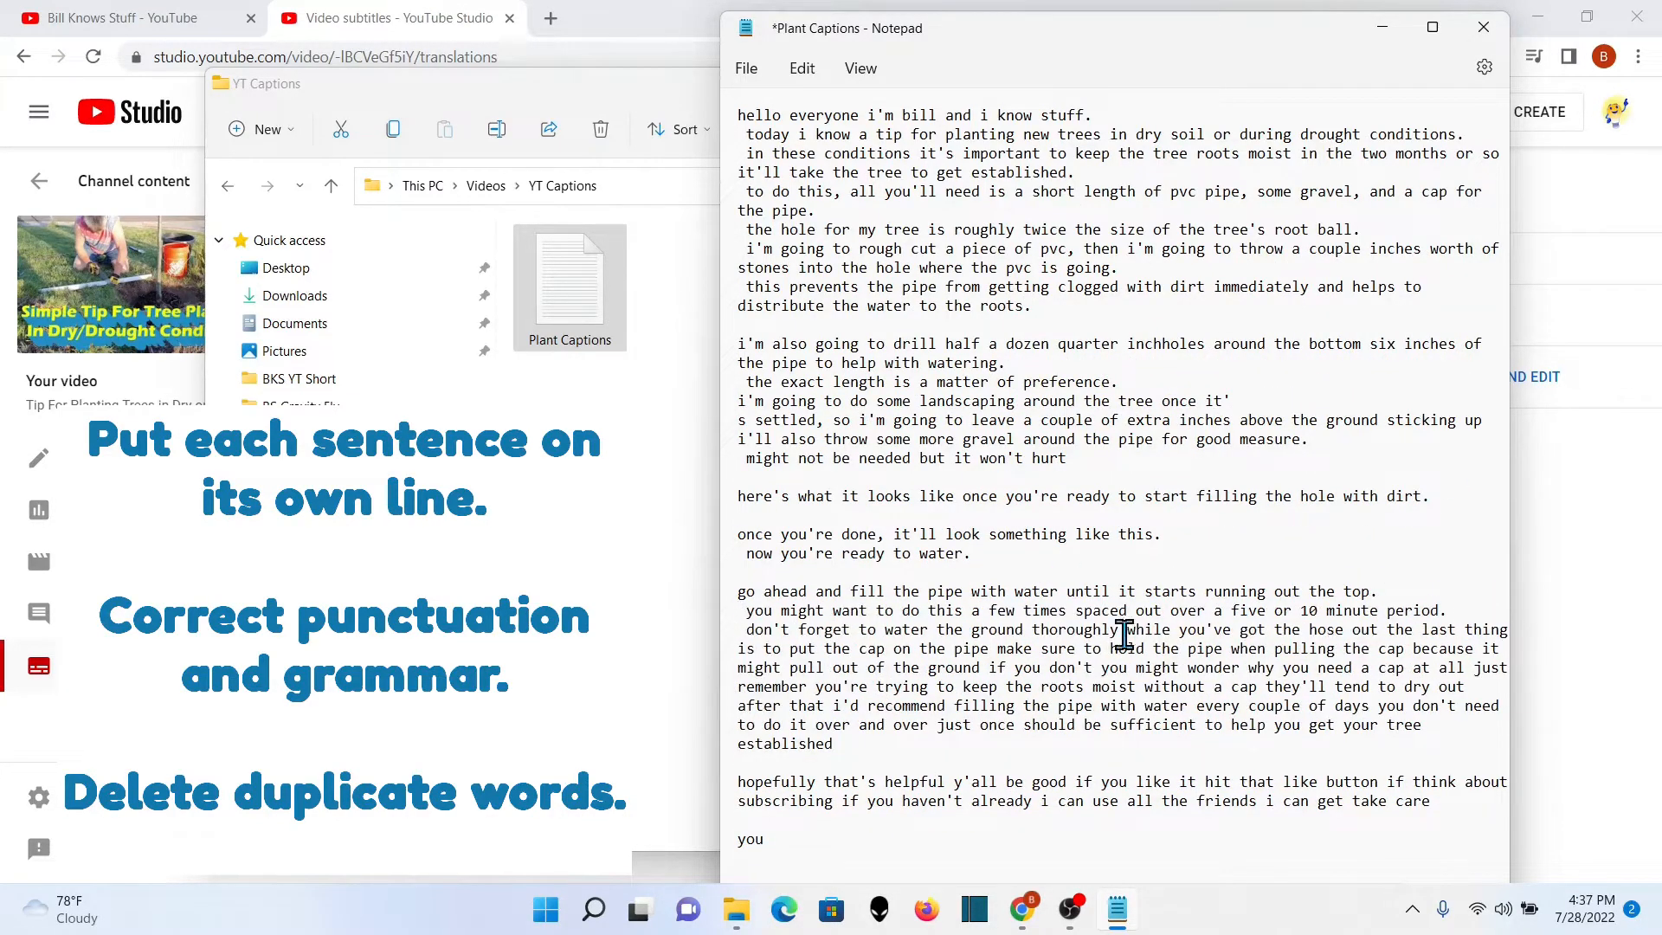
Step: In the watering paragraph, end the sentences after "hose out", "cap on the pipe" and "cap at all", each on its own line
left_click(1389, 630)
type(".")
key("Return")
left_click(1131, 649)
type(".")
key("Return")
left_click(846, 686)
type(".")
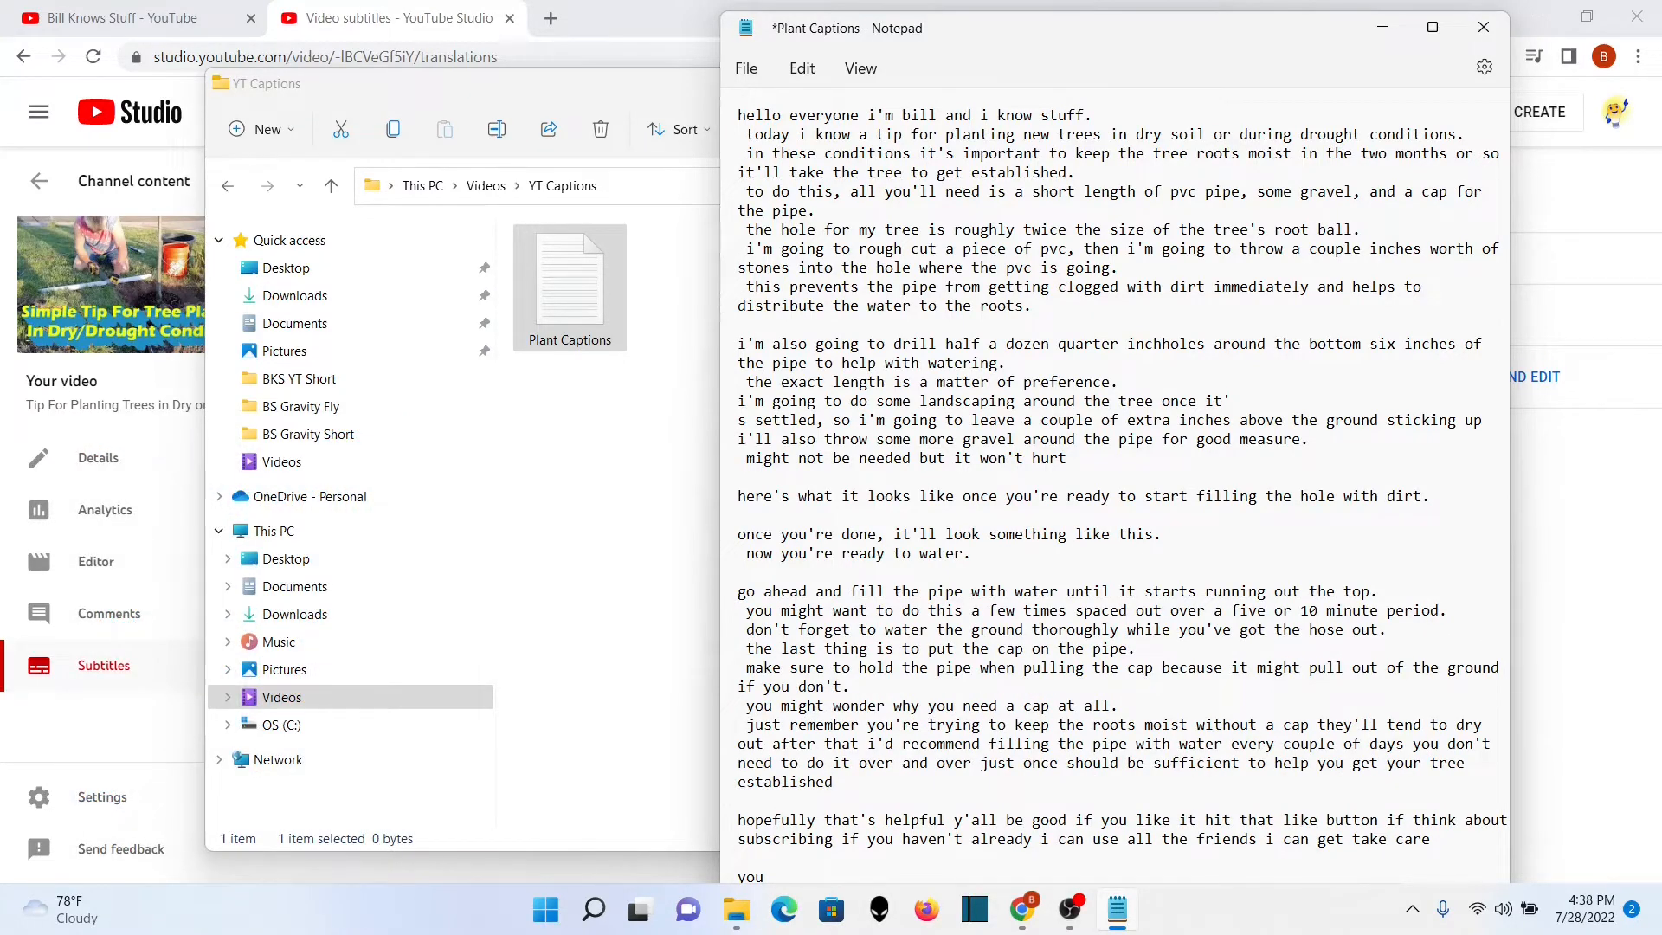
Step: Punctuate the end of the watering paragraph: commas after "moist" and "over and over", and a period and new line after "dry out"
left_click(1188, 724)
type(",")
left_click(763, 744)
type(".")
key("Return")
left_click(832, 762)
type(",")
left_click(1386, 763)
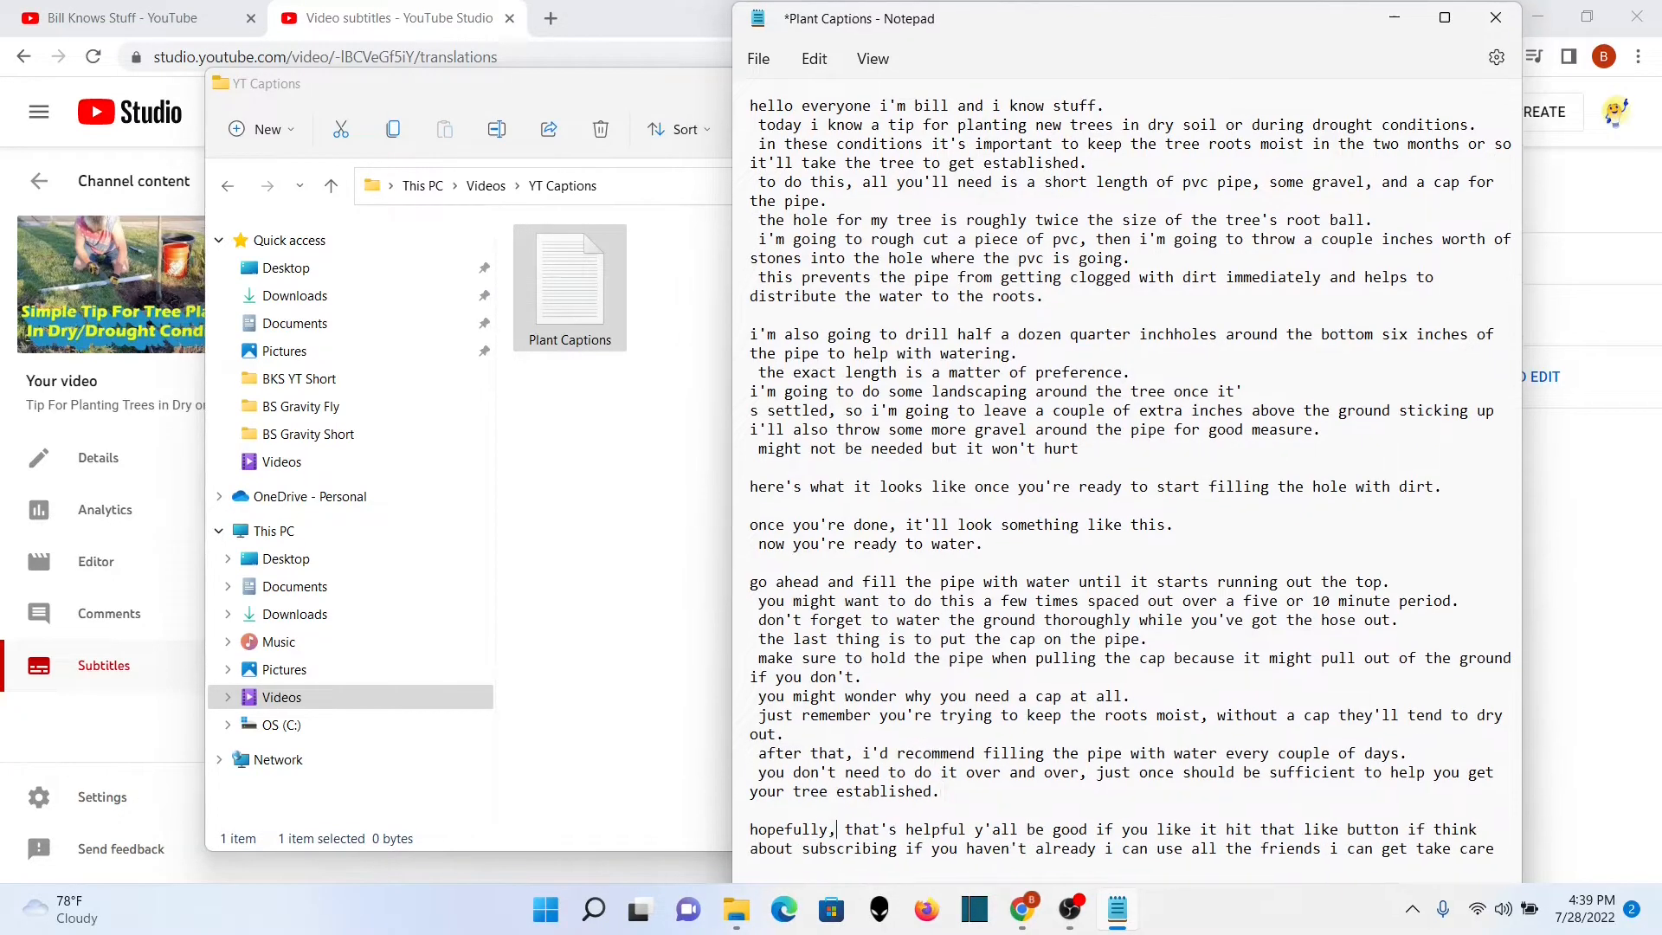
Step: Split the closing paragraph into separate sentences after "helpful", "be good" and "friends i can get", and add a comma after "if you like it"
left_click(966, 830)
type(".")
key("Return")
left_click(871, 849)
type(".")
key("Return")
left_click(881, 855)
type(",")
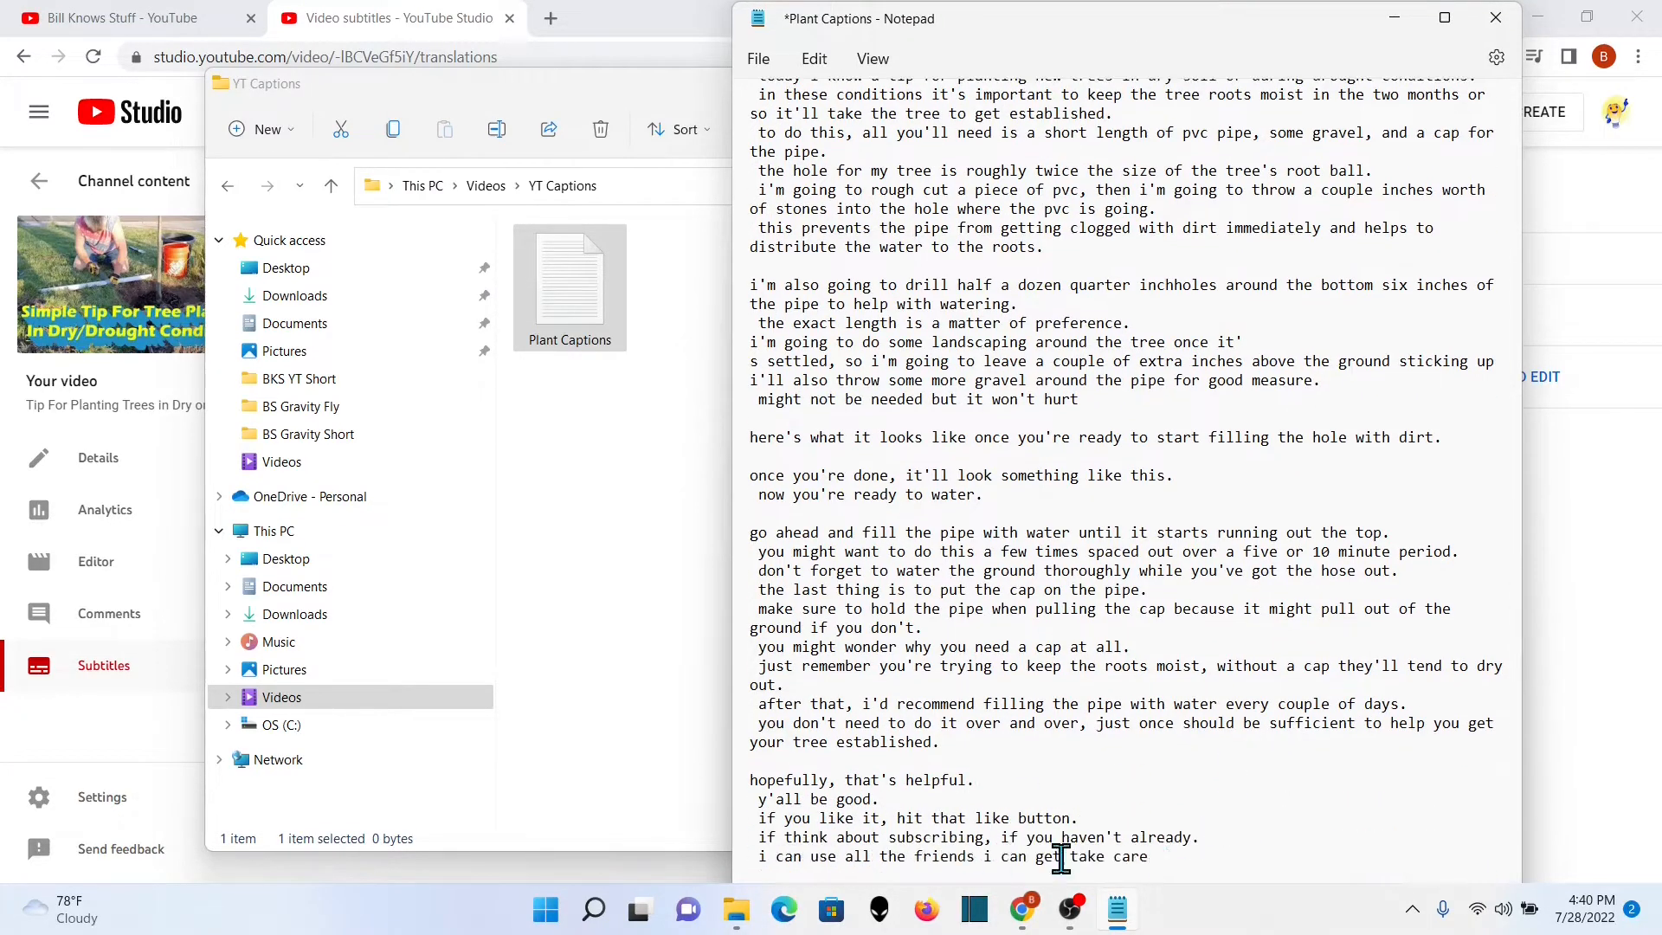
left_click(1061, 856)
type(".")
key("Return")
Step: Capitalise "Everyone" in the greeting on the transcript's first line
scroll(920, 580, "up", 1)
left_click(811, 105)
key("BackSpace")
type("E")
Step: Remove the leading spaces and capitalise "Today I know a tip" and "In these conditions" in the opening paragraph
triple_click(809, 128)
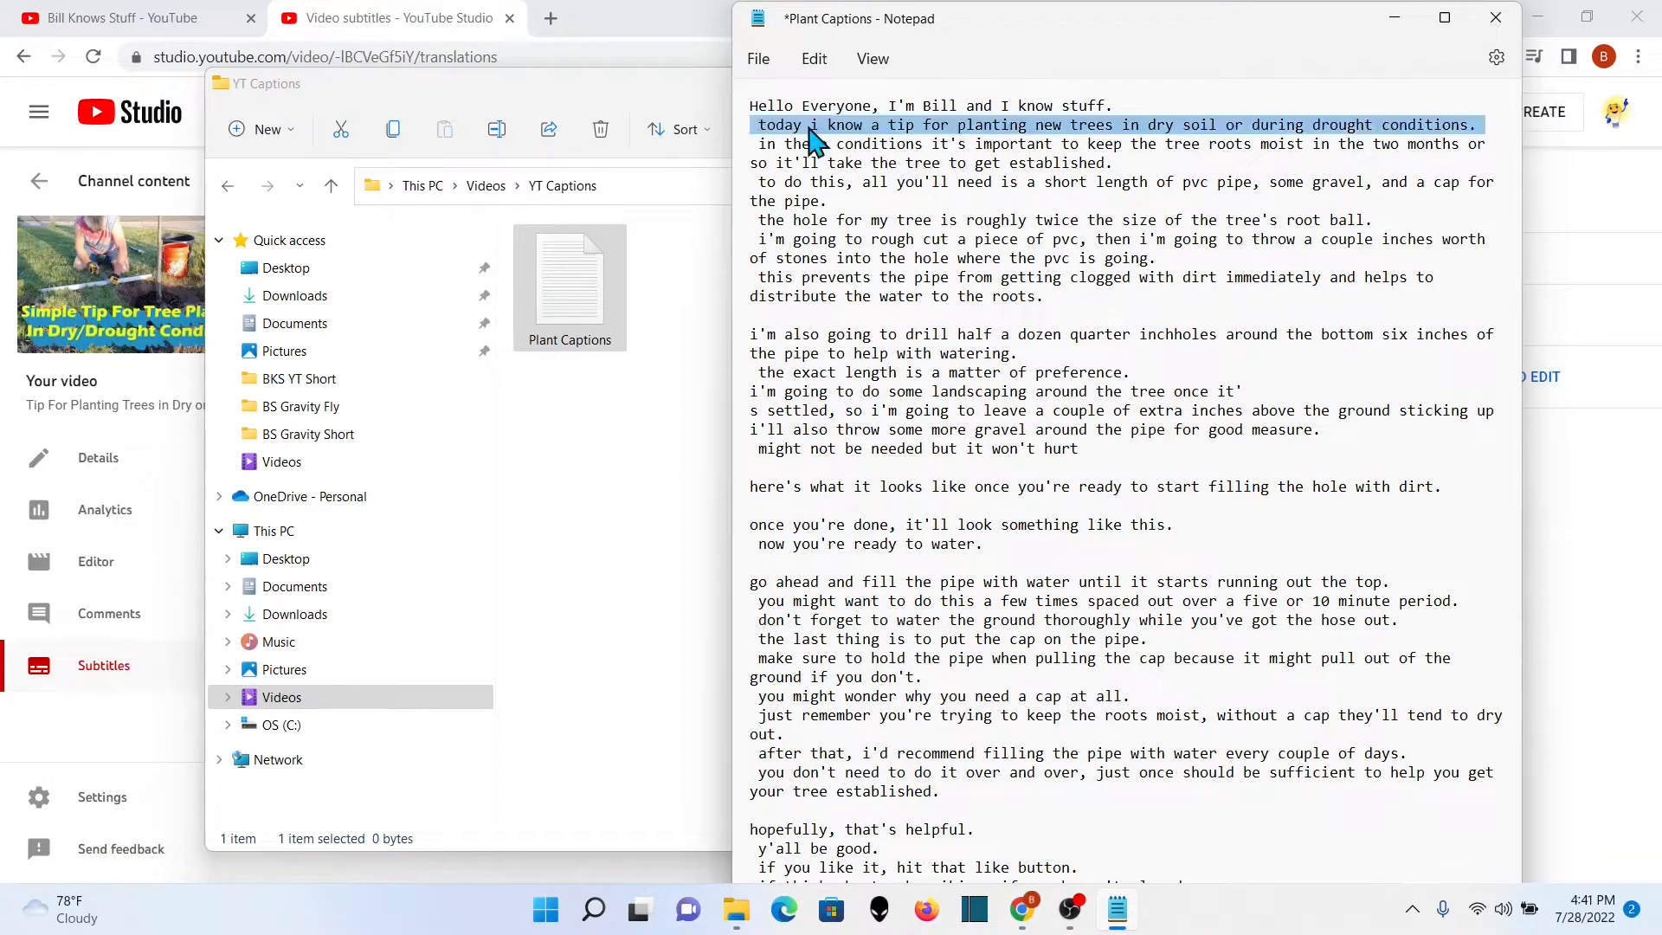
left_click(767, 124)
key("BackSpace")
key("BackSpace")
type("T")
left_click(810, 125)
key("BackSpace")
type("I")
left_click(767, 144)
key("BackSpace")
key("BackSpace")
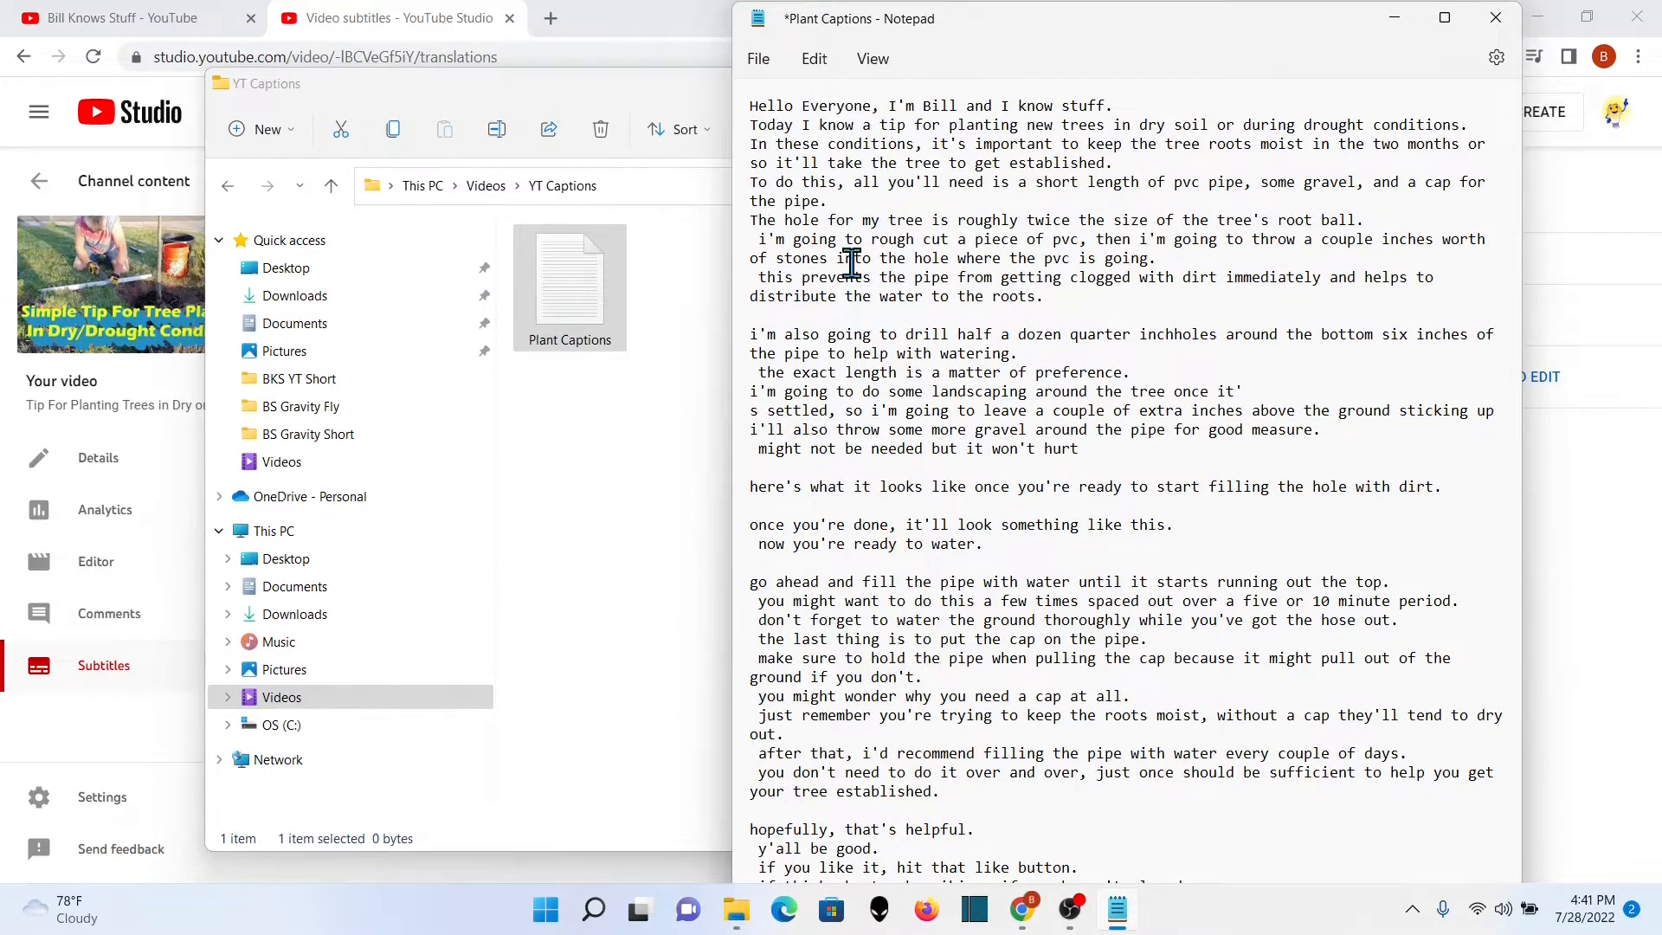
Step: Remove the leading spaces and fix the capitals in the "I'm going to rough cut" and "This prevents the pipe" lines
left_click(767, 239)
key("BackSpace")
key("BackSpace")
type("I")
left_click(1139, 239)
key("BackSpace")
type("I")
left_click(767, 277)
key("BackSpace")
key("BackSpace")
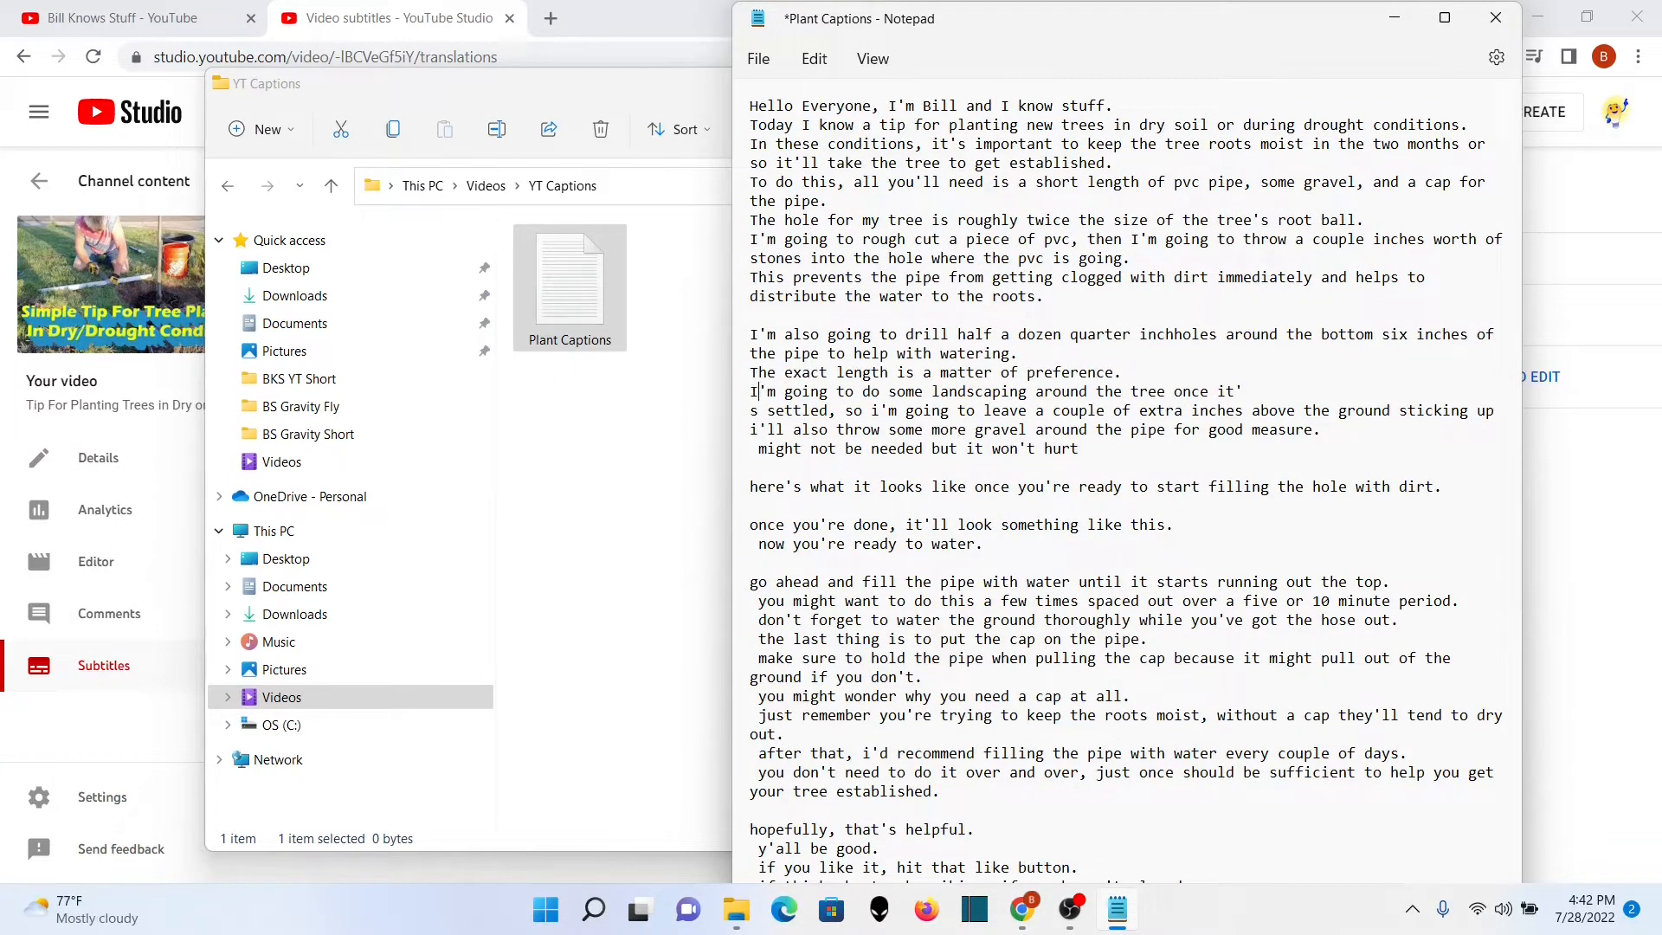
Step: Rejoin the broken word "it's" before "settled", end the sentence after "sticking up" and start the following line with "I'll also"
left_click(1247, 391)
key("Delete")
left_click(1277, 411)
key("BackSpace")
key("BackSpace")
type(".")
key("Return")
type("I")
Step: Remove the leading spaces and capitalise the sentence beginnings from "Might not be needed" through "The last thing"
left_click(770, 449)
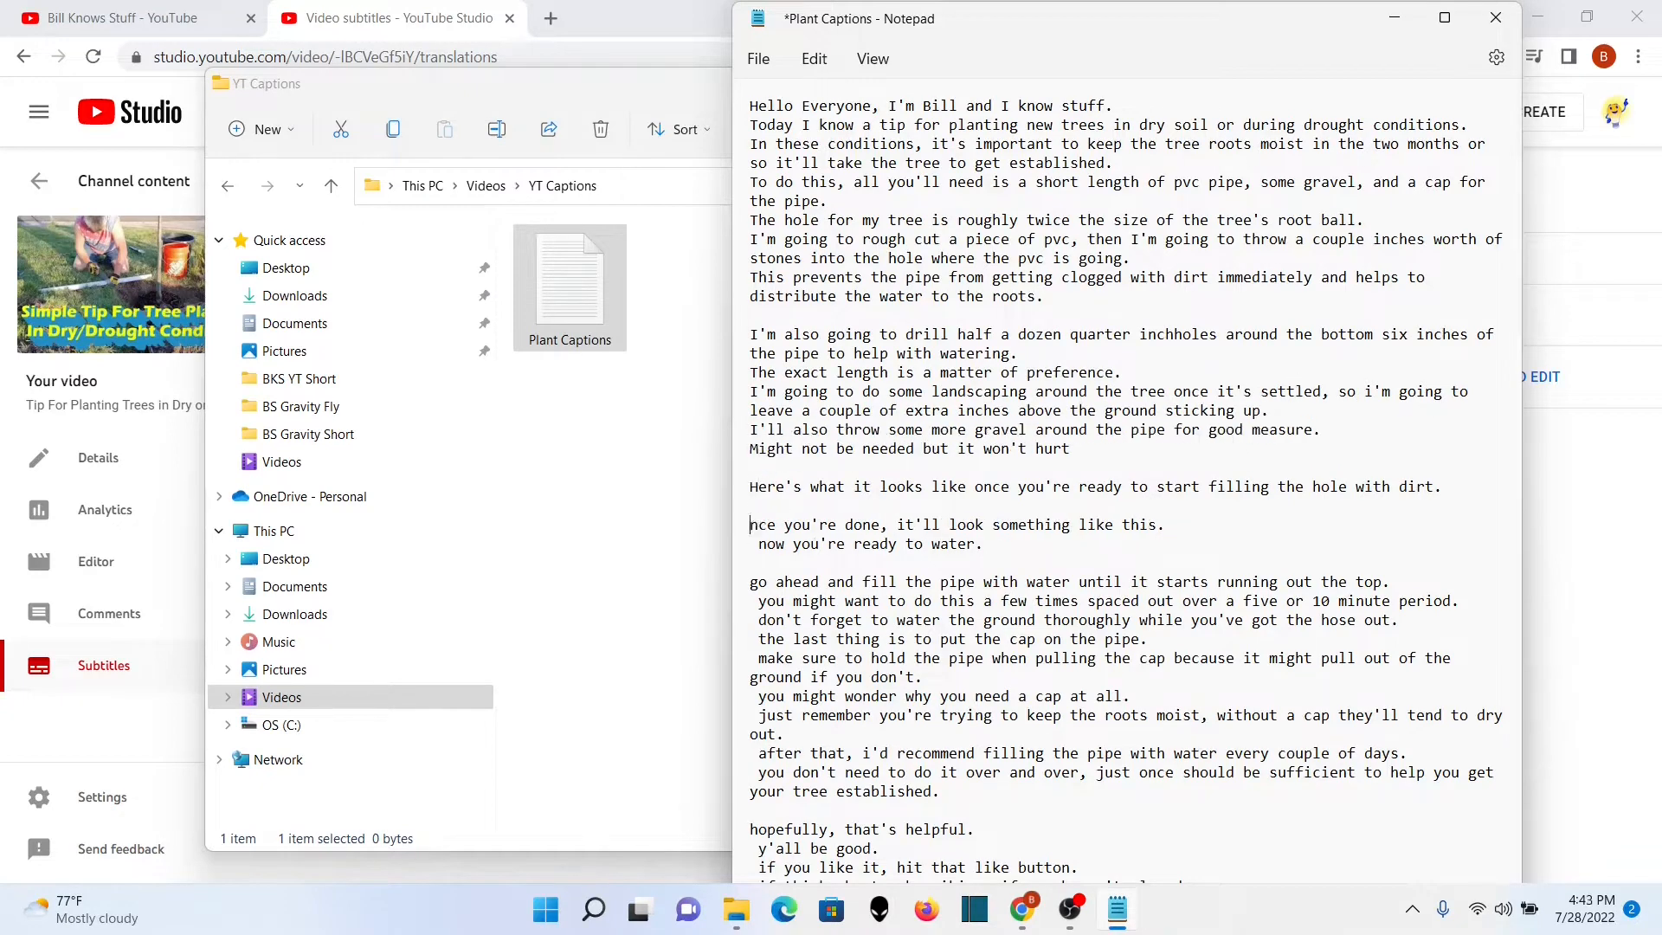
left_click(767, 600)
key("BackSpace")
key("BackSpace")
type("Y")
left_click(766, 619)
key("BackSpace")
key("BackSpace")
type("D")
left_click(765, 639)
key("BackSpace")
key("BackSpace")
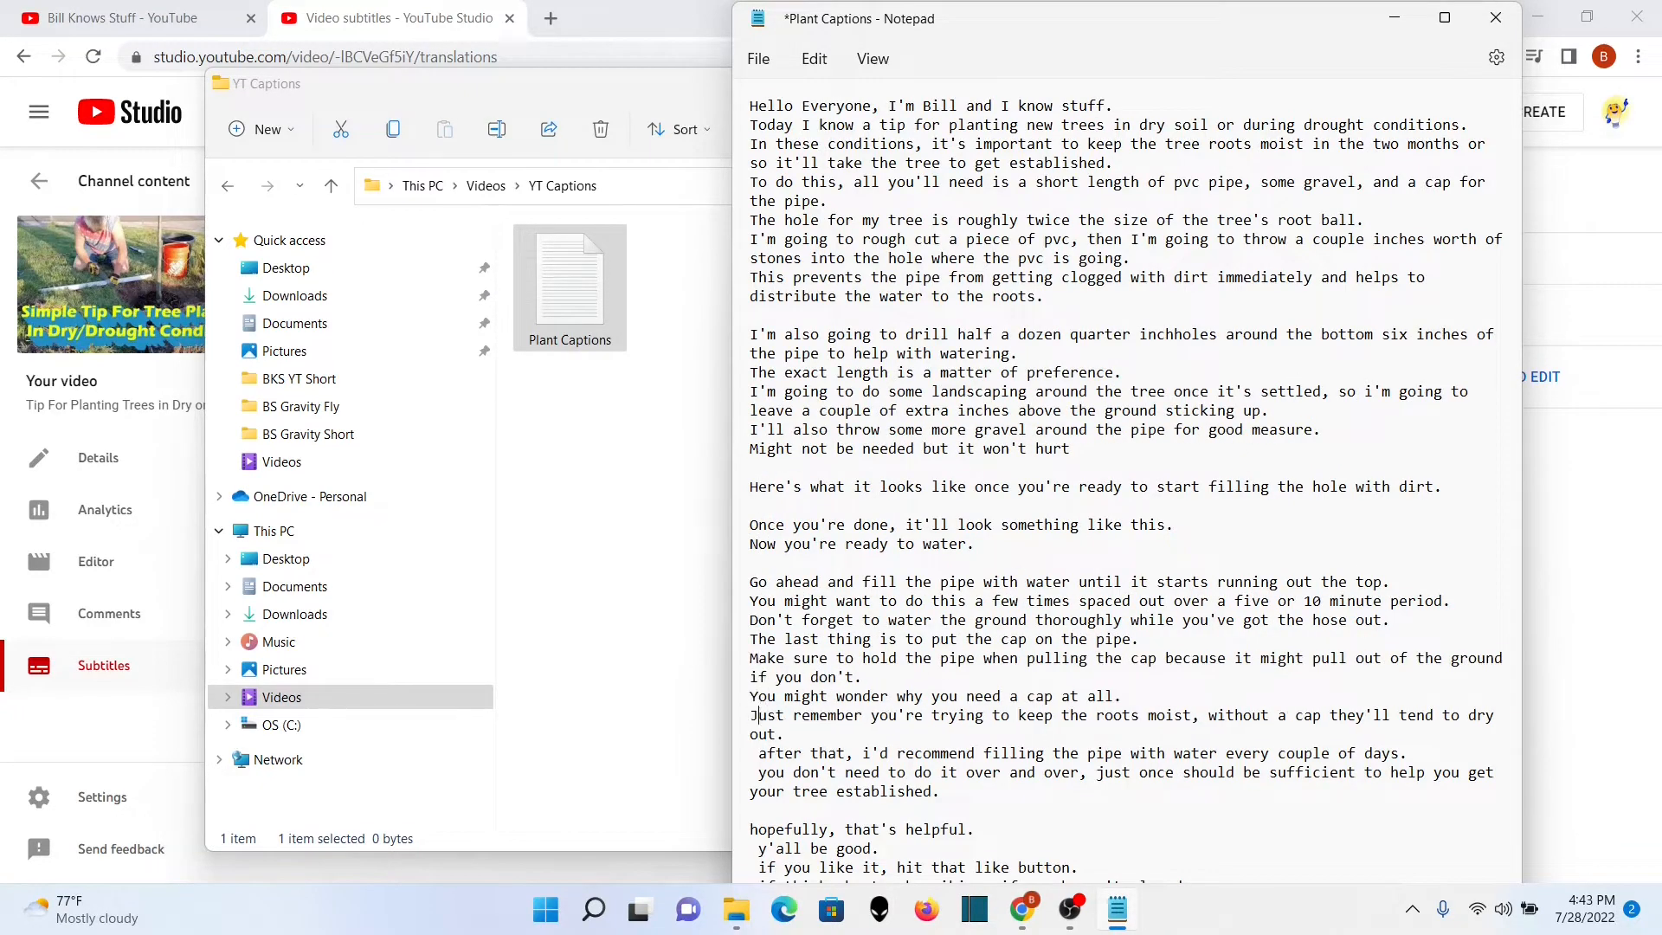
Step: Remove the leading spaces and capitalise the sentence beginnings "After that", "You don't need" and "Hopefully"
key("BackSpace")
left_click(767, 772)
key("BackSpace")
key("BackSpace")
type("Y")
scroll(767, 772, "down", 2)
left_click(759, 761)
key("BackSpace")
type("H")
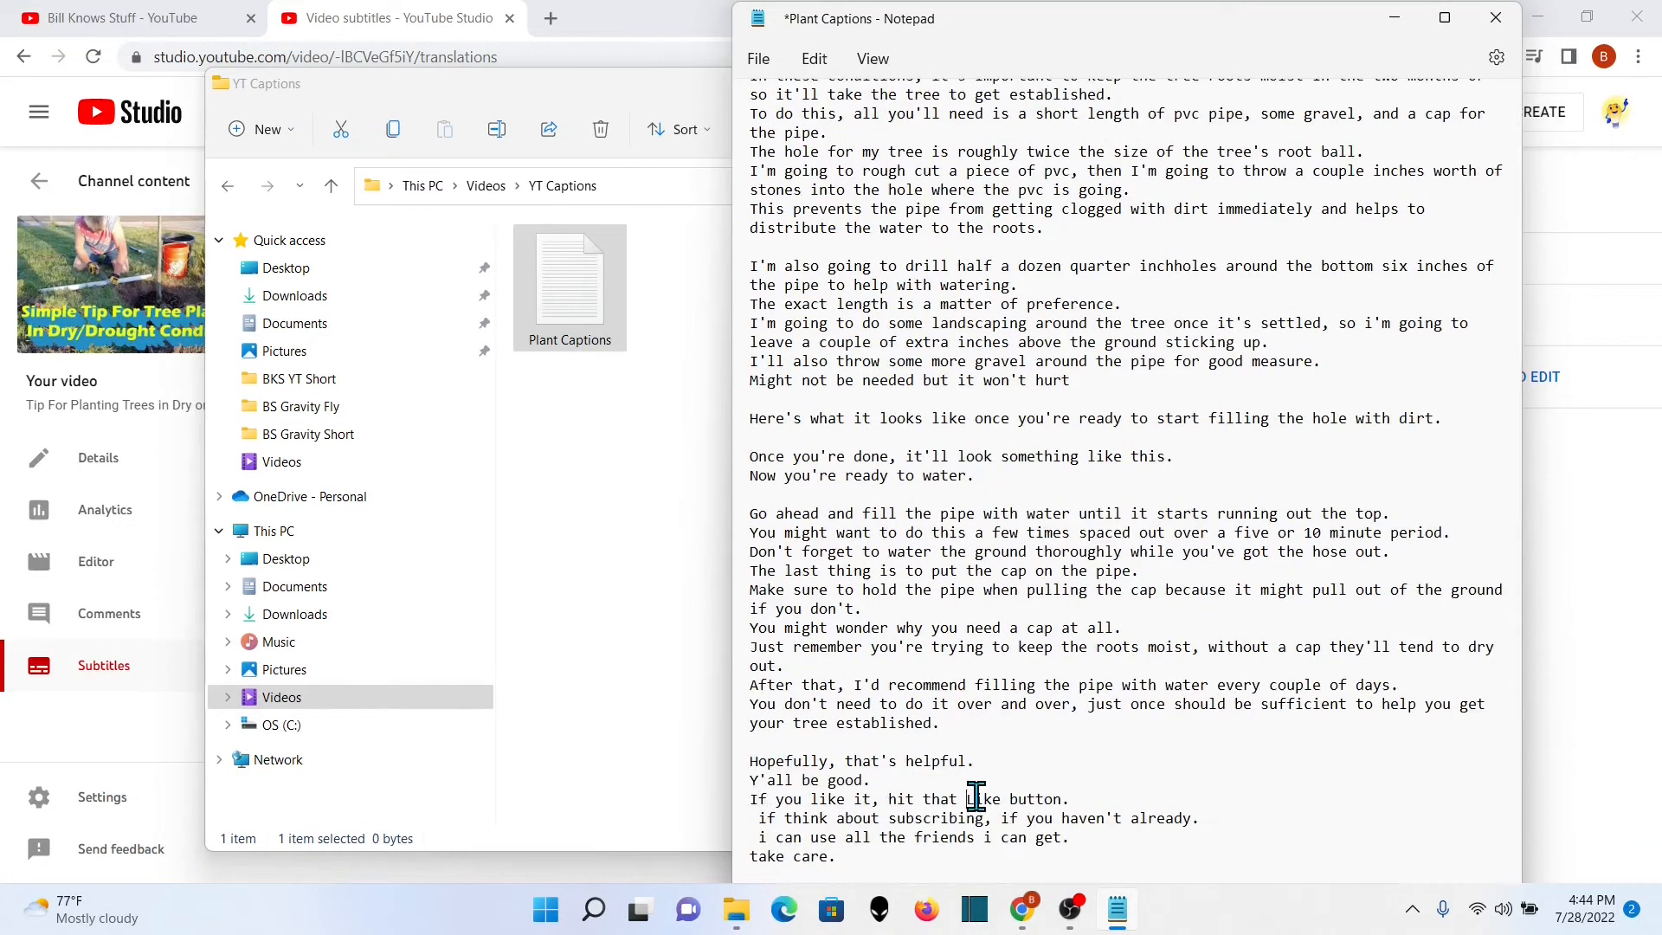
Step: Delete the stray "if" so the subscribing line begins "Think about", and capitalise the start of "I can use all the friends"
left_click(784, 818)
key("BackSpace")
key("BackSpace")
key("BackSpace")
key("BackSpace")
key("Delete")
type("T")
left_click(767, 837)
type("I")
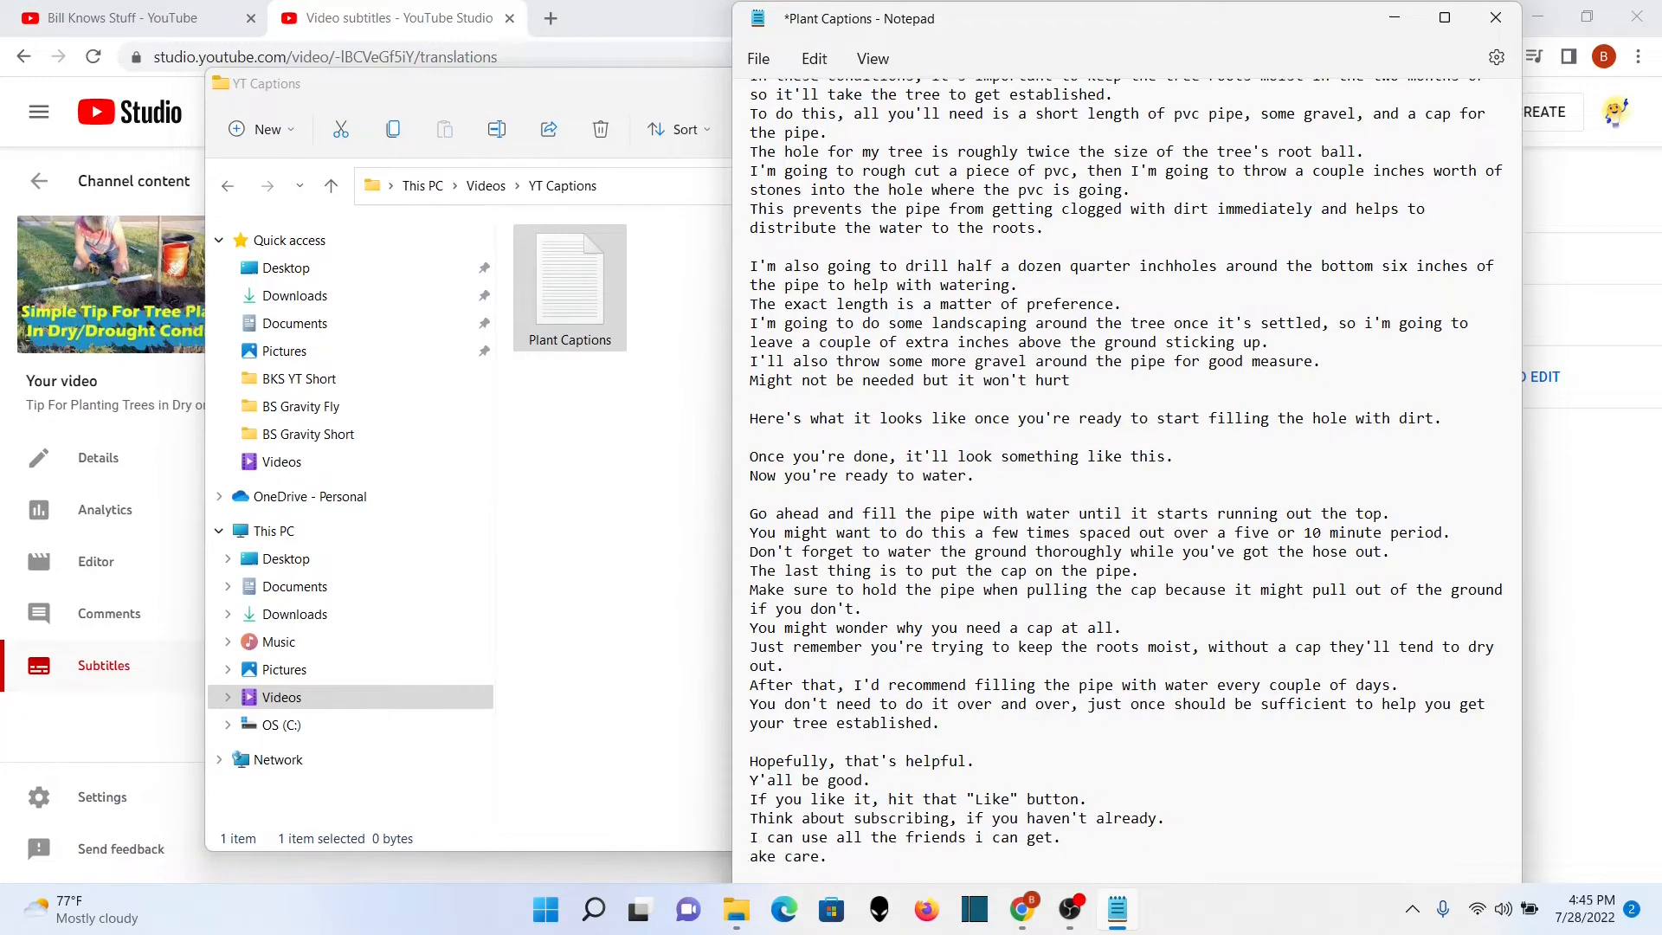
Step: Save the Plant Captions document and copy the entire corrected transcript
key("ctrl+s")
scroll(753, 110, "up", 2)
left_click_drag(753, 110, 1008, 848)
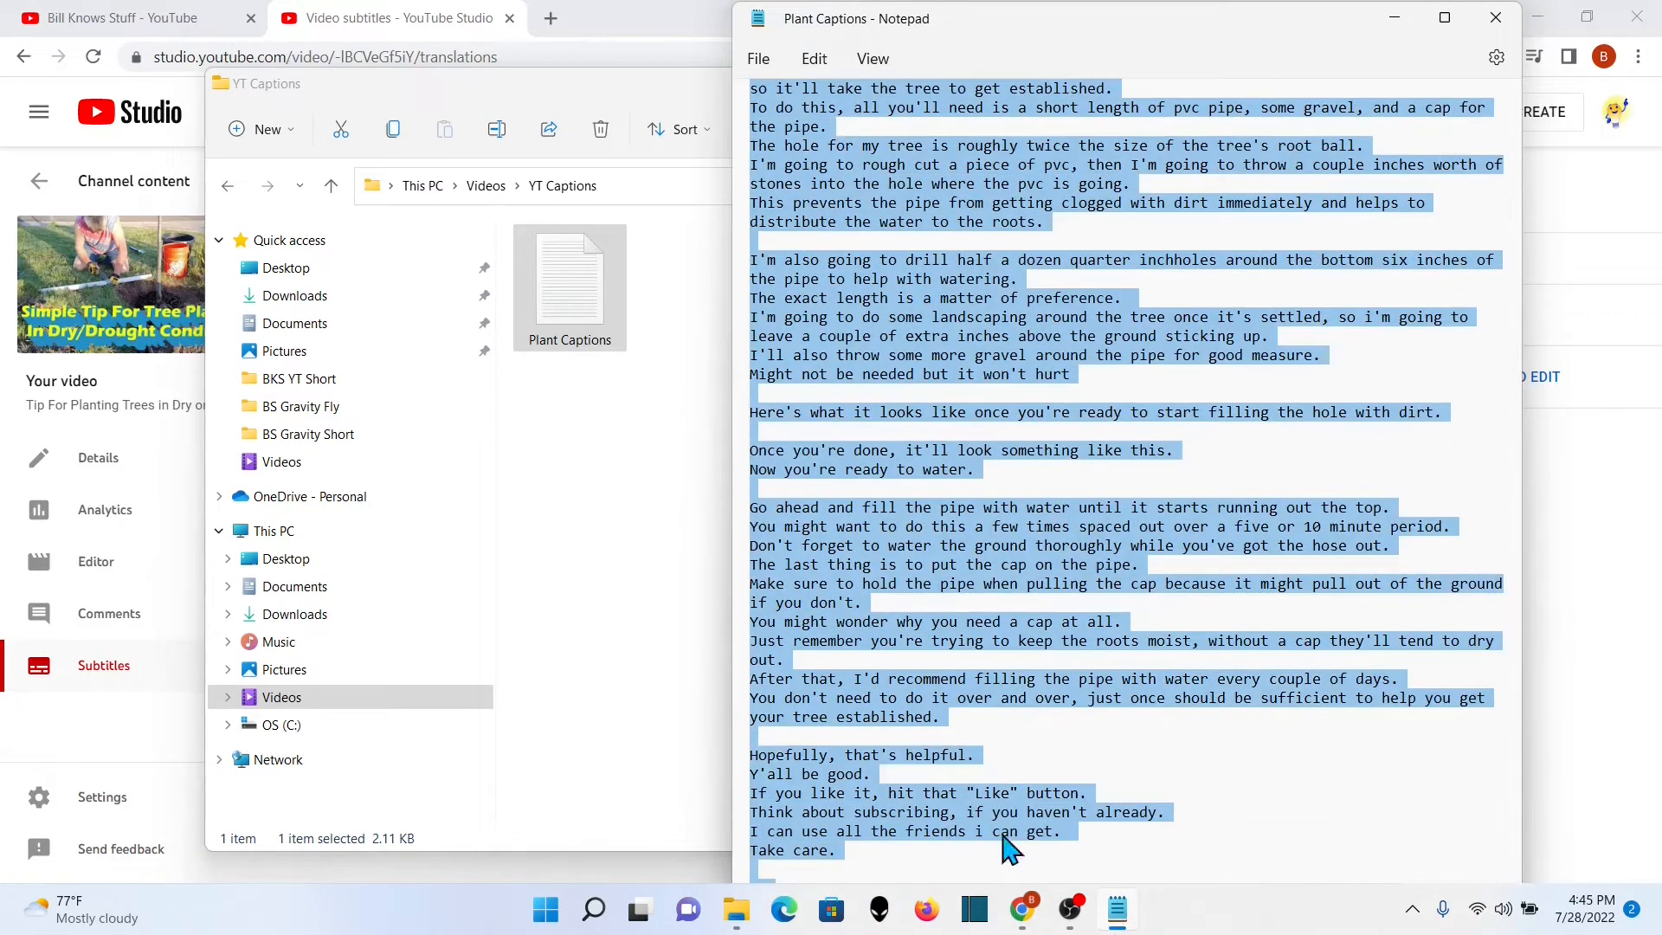
right_click(1039, 576)
left_click(1100, 258)
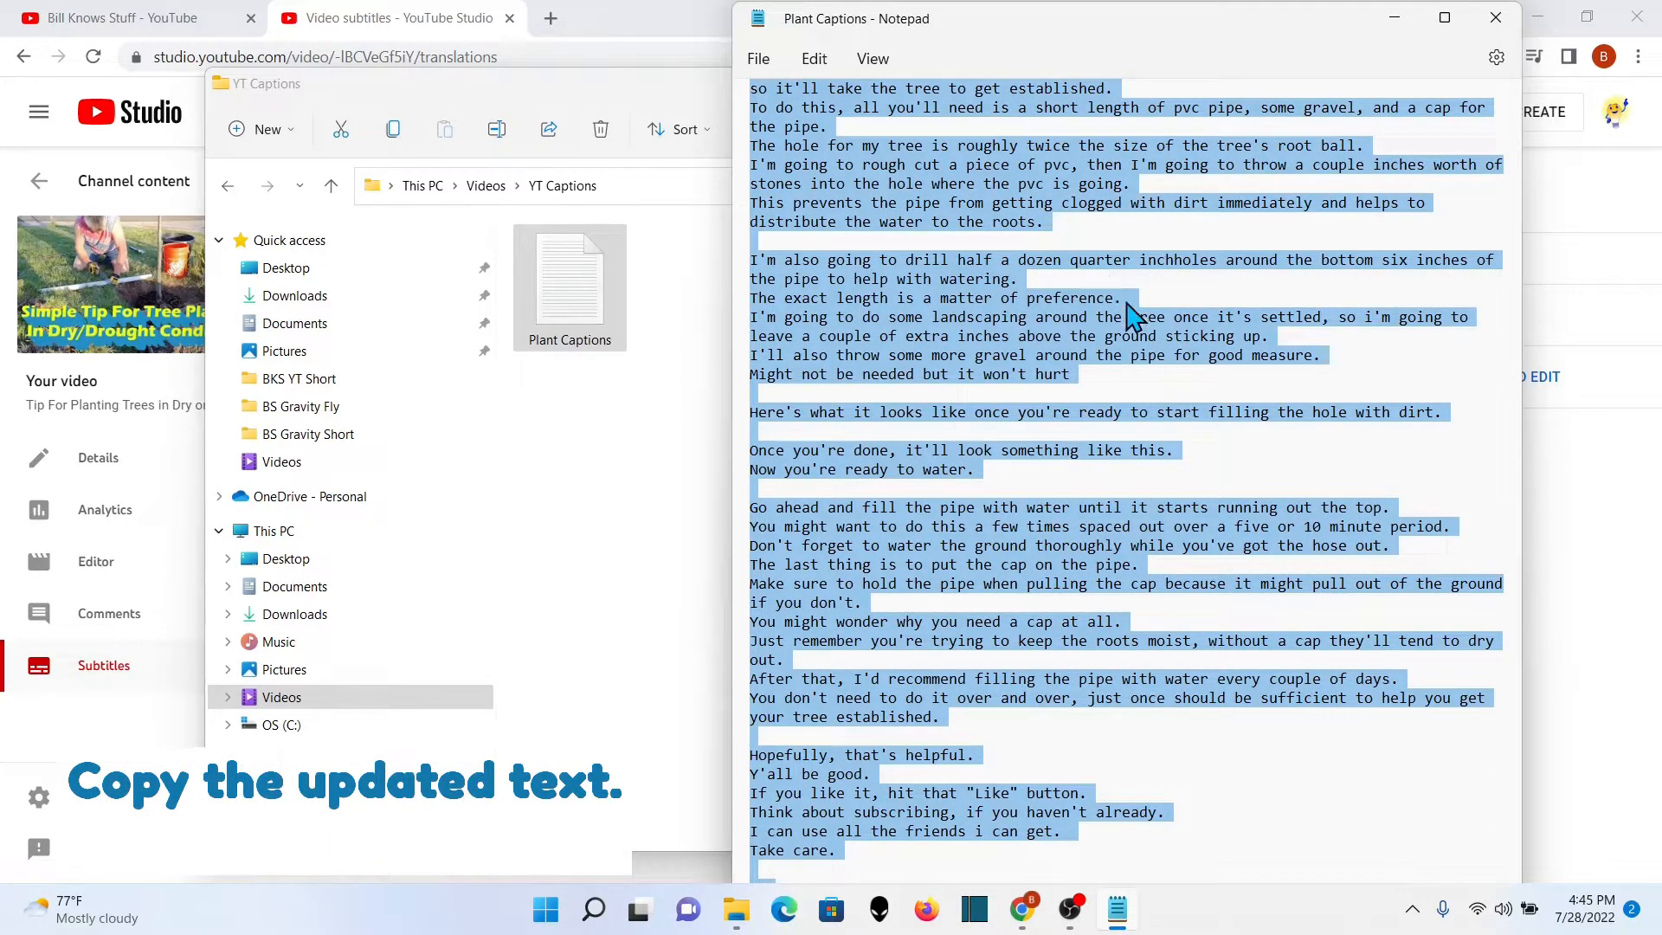
Step: Switch to YouTube Studio in Chrome and duplicate the English (Automatic) subtitles for editing
left_click(463, 18)
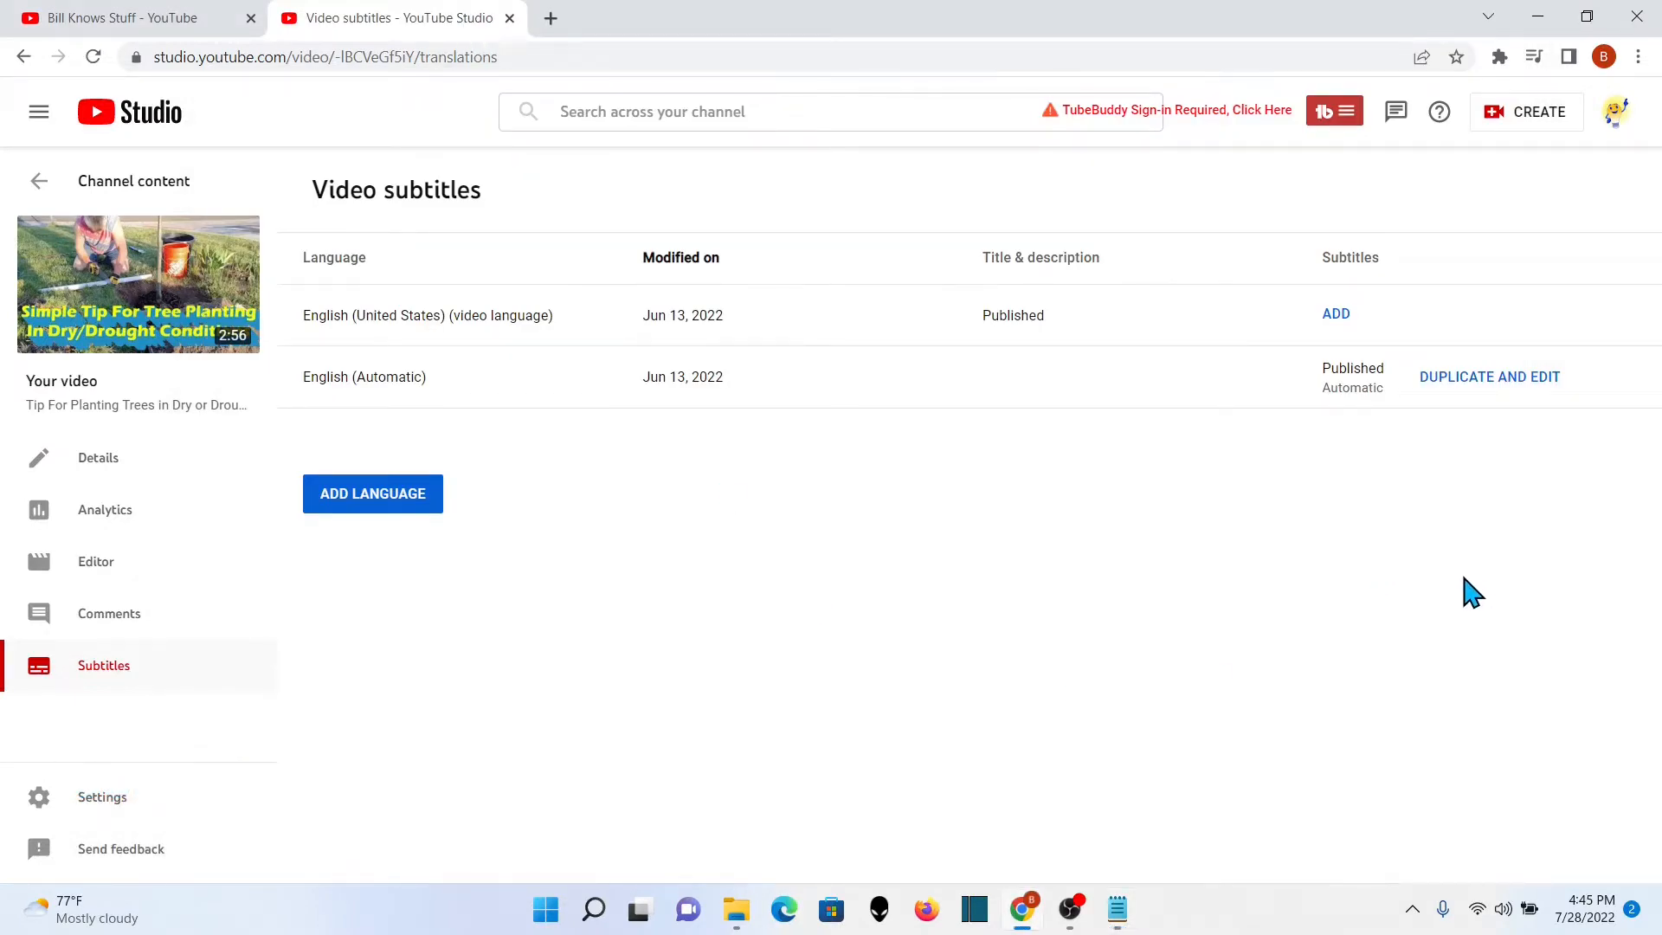
left_click(1491, 377)
scroll(591, 506, "up", 15)
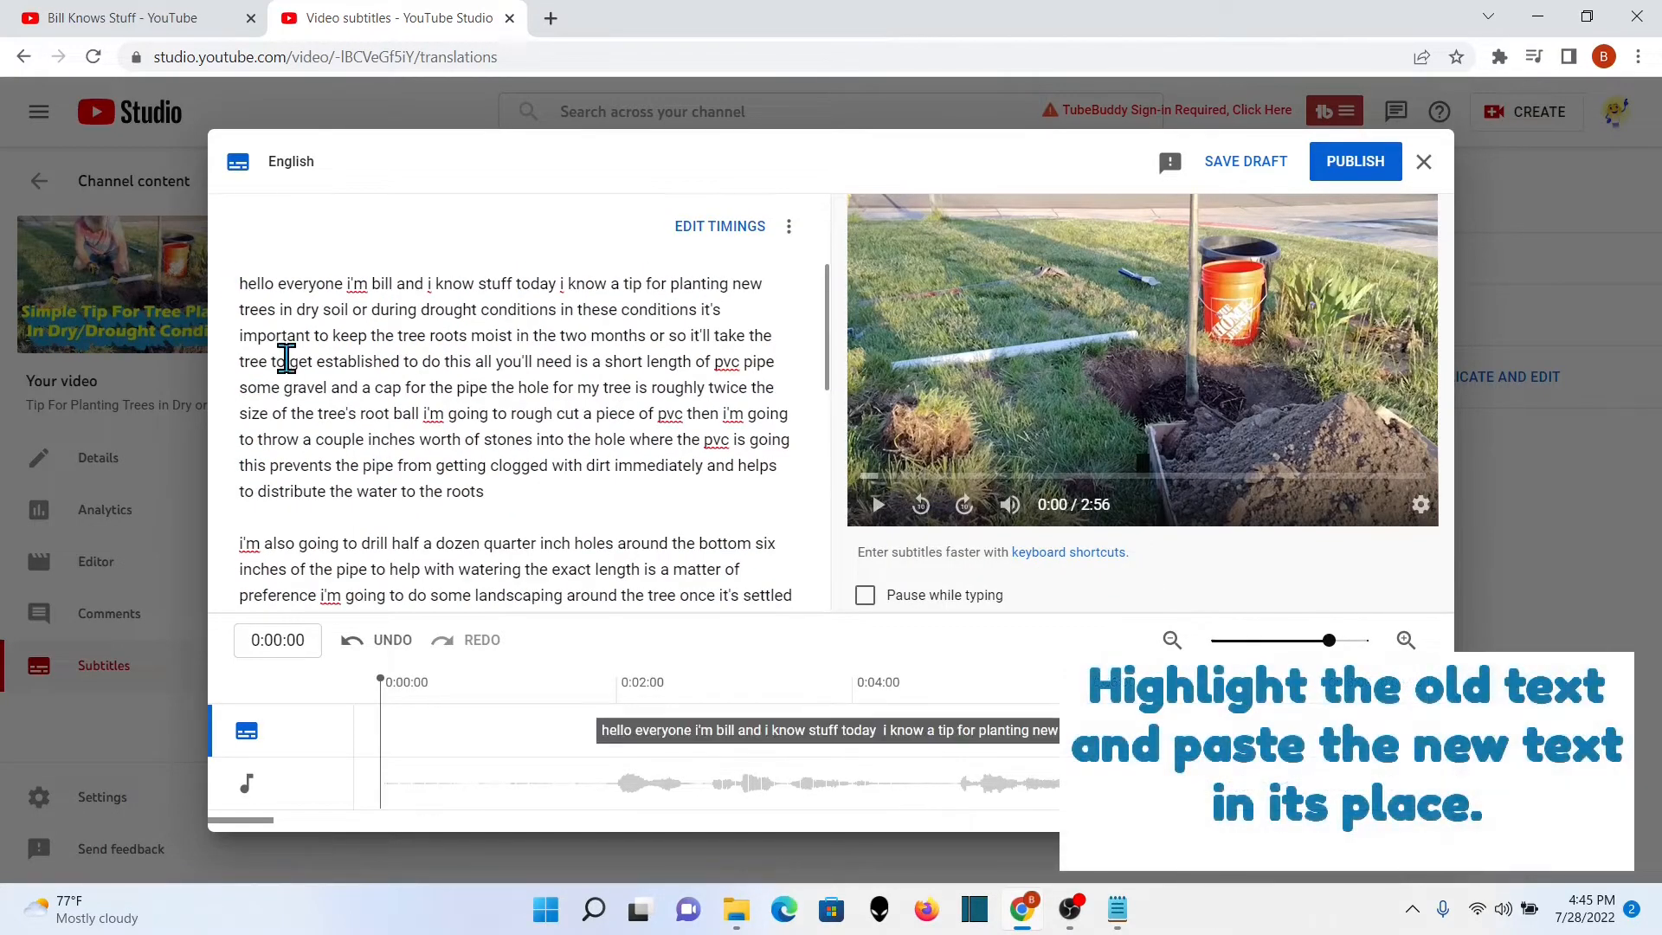
scroll(399, 449, "down", 15)
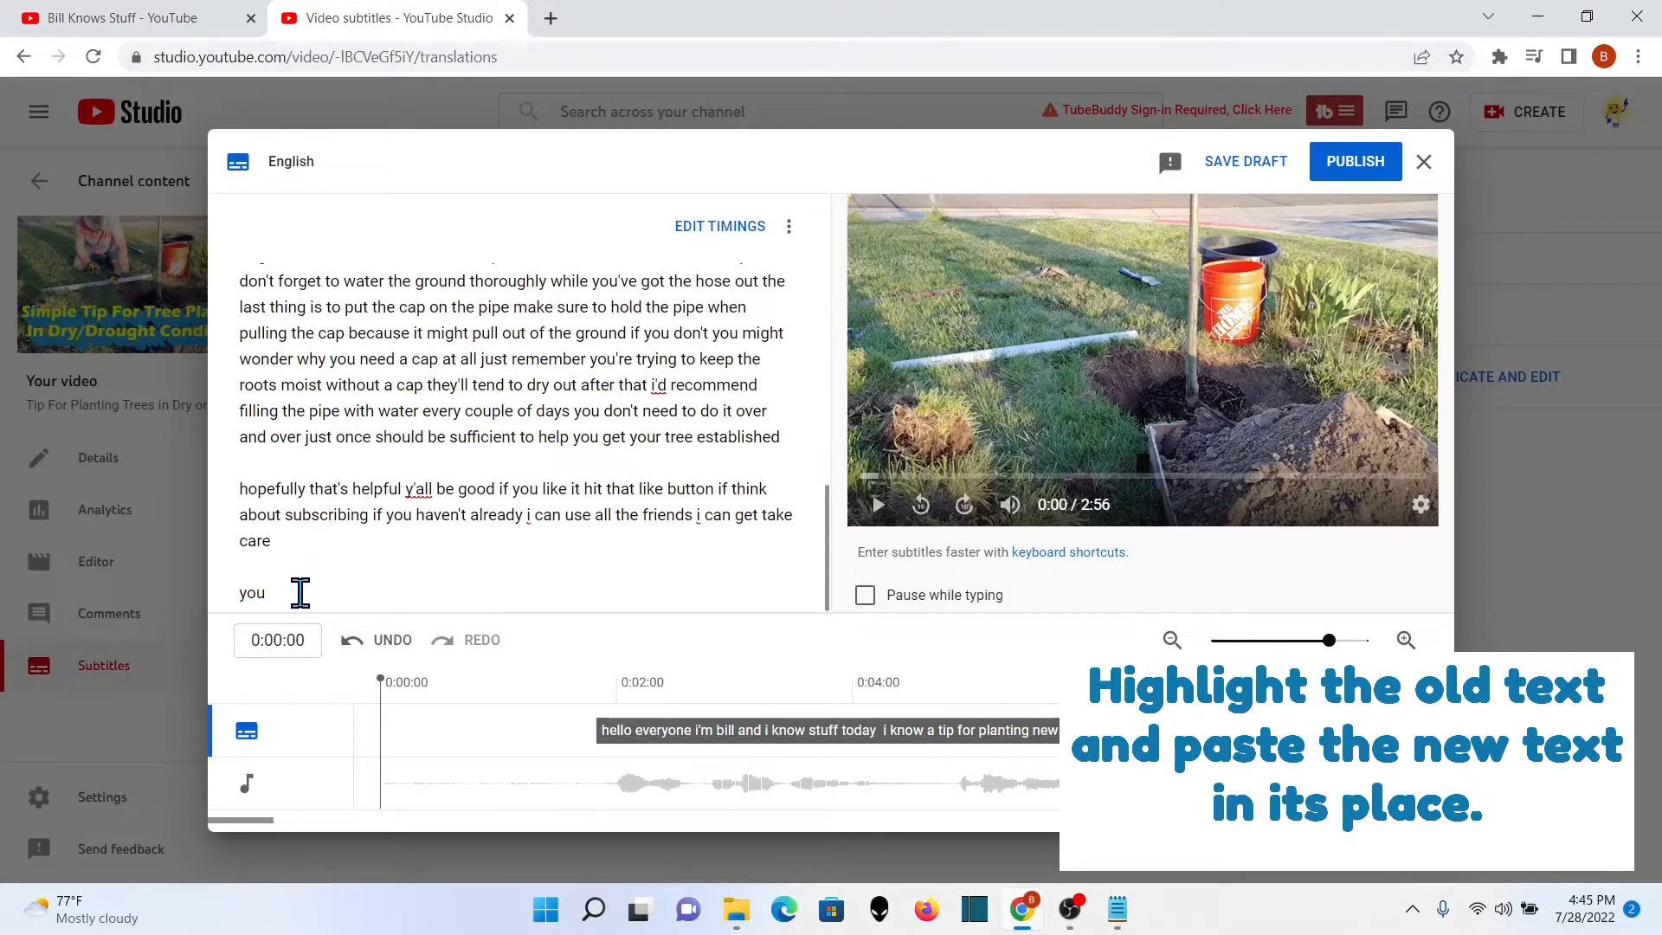
Step: Replace all the caption text with the copied transcript and delete the leftover "you" at the end
key("ctrl+a")
right_click(486, 381)
left_click(563, 485)
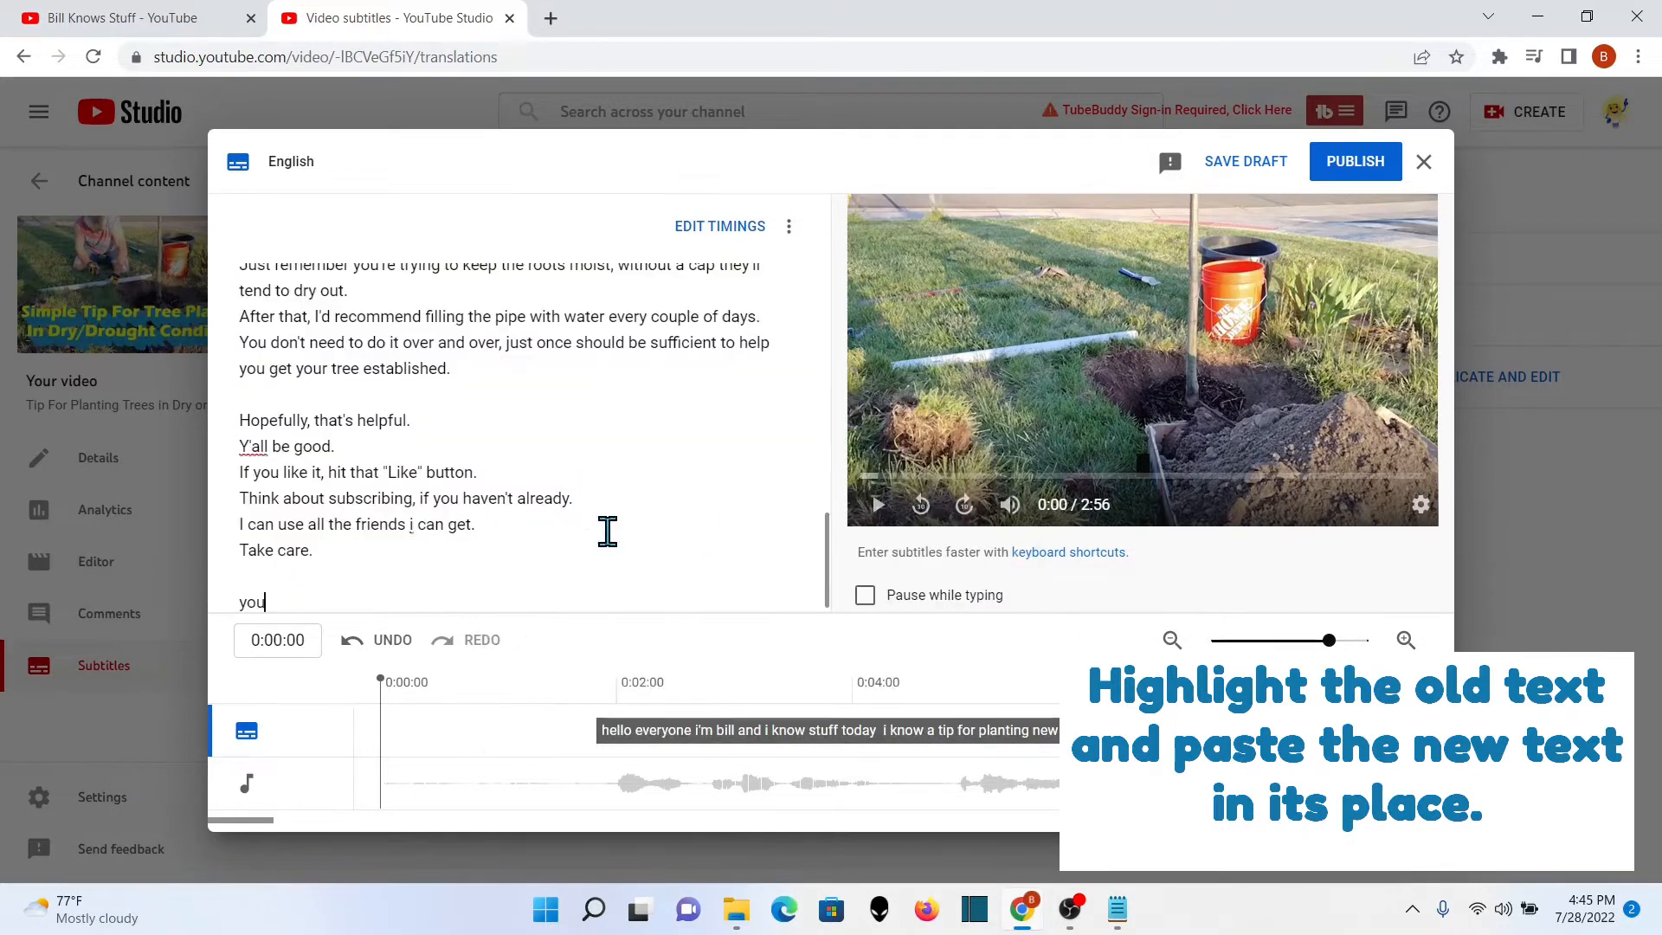
key("BackSpace")
key("BackSpace")
key("BackSpace")
key("BackSpace")
Step: Review the pasted text and play the video from about 0:01:21 to preview the first corrected caption, pausing at about 0:05
scroll(655, 484, "up", 2)
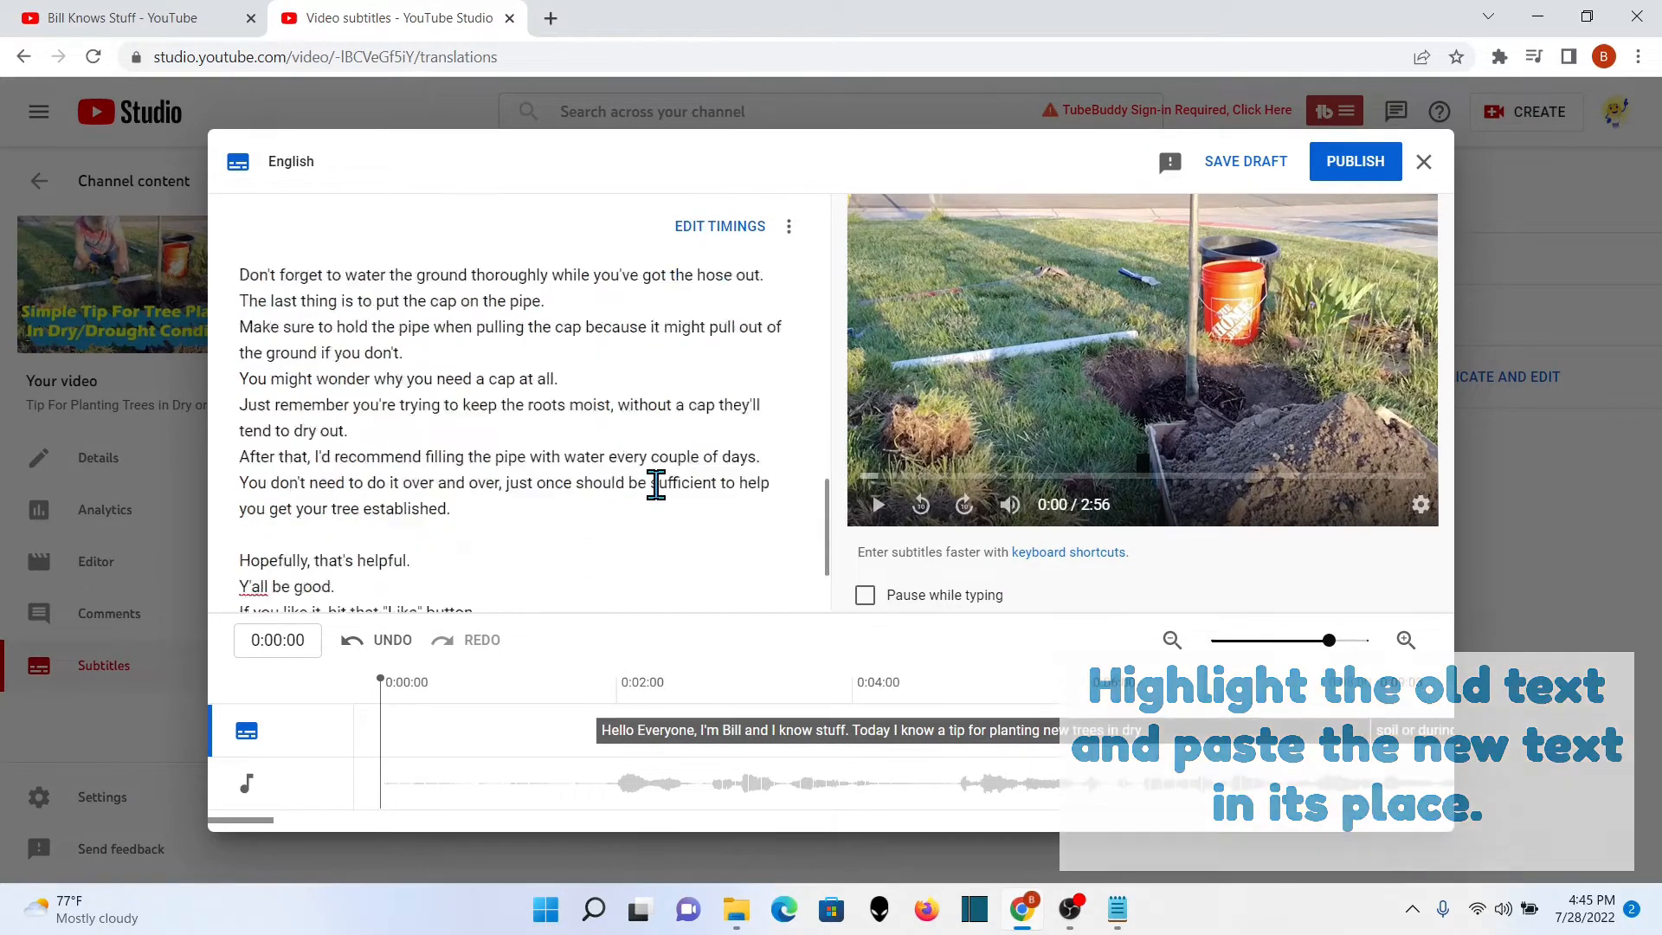
scroll(655, 485, "up", 10)
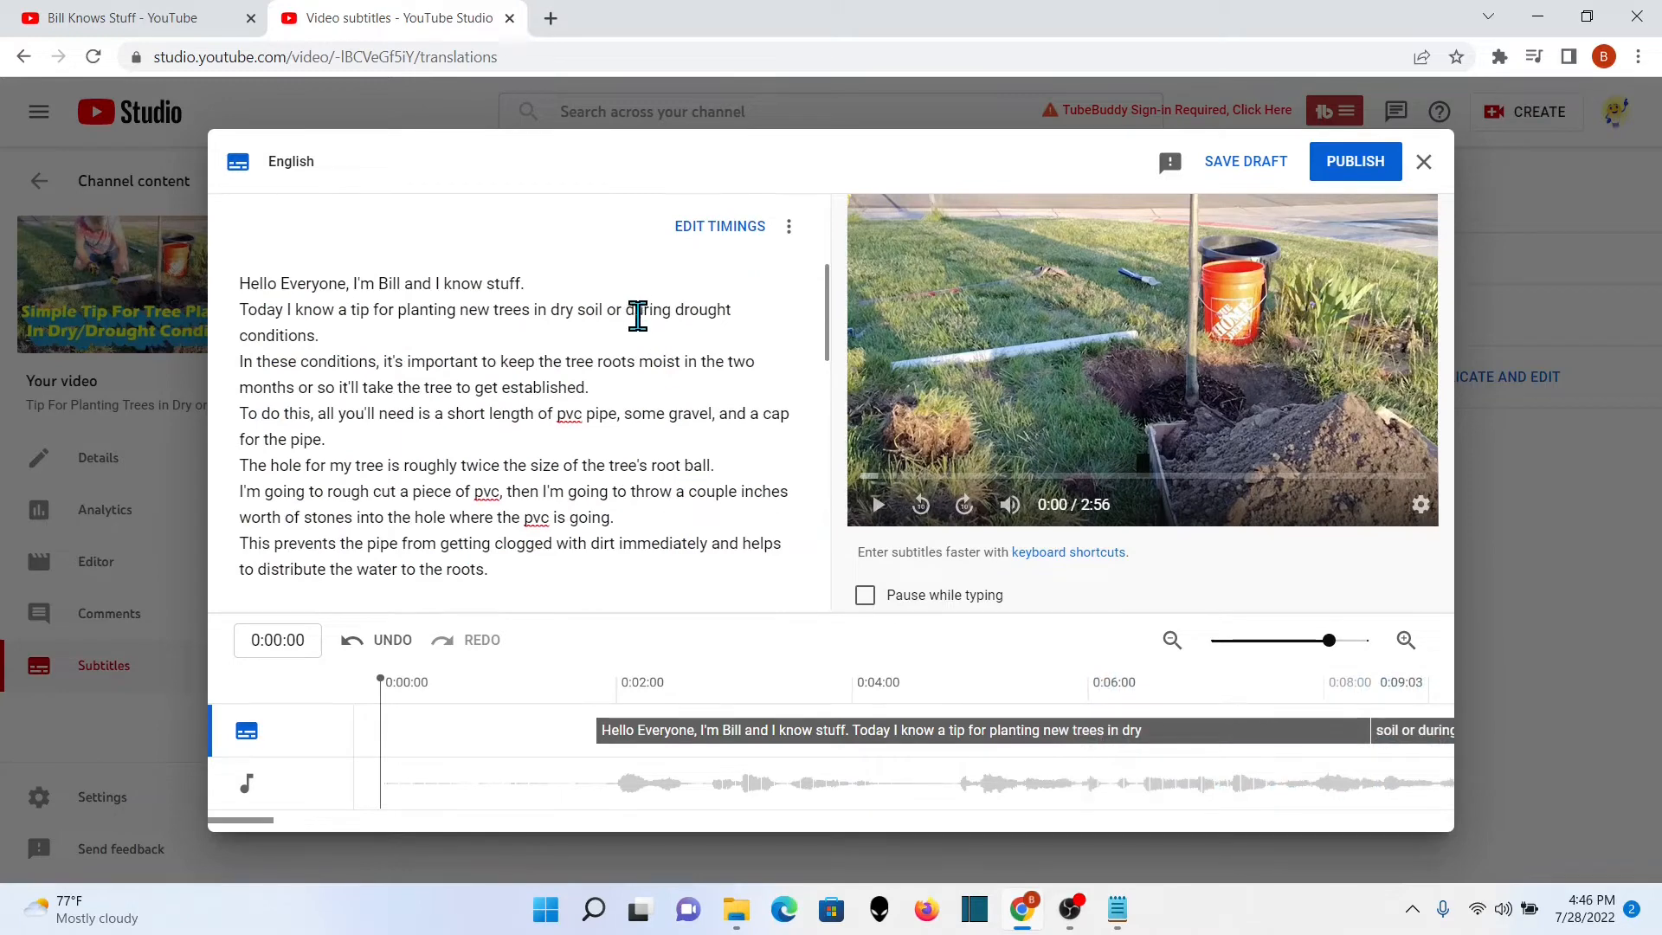
scroll(644, 320, "down", 5)
left_click(586, 794)
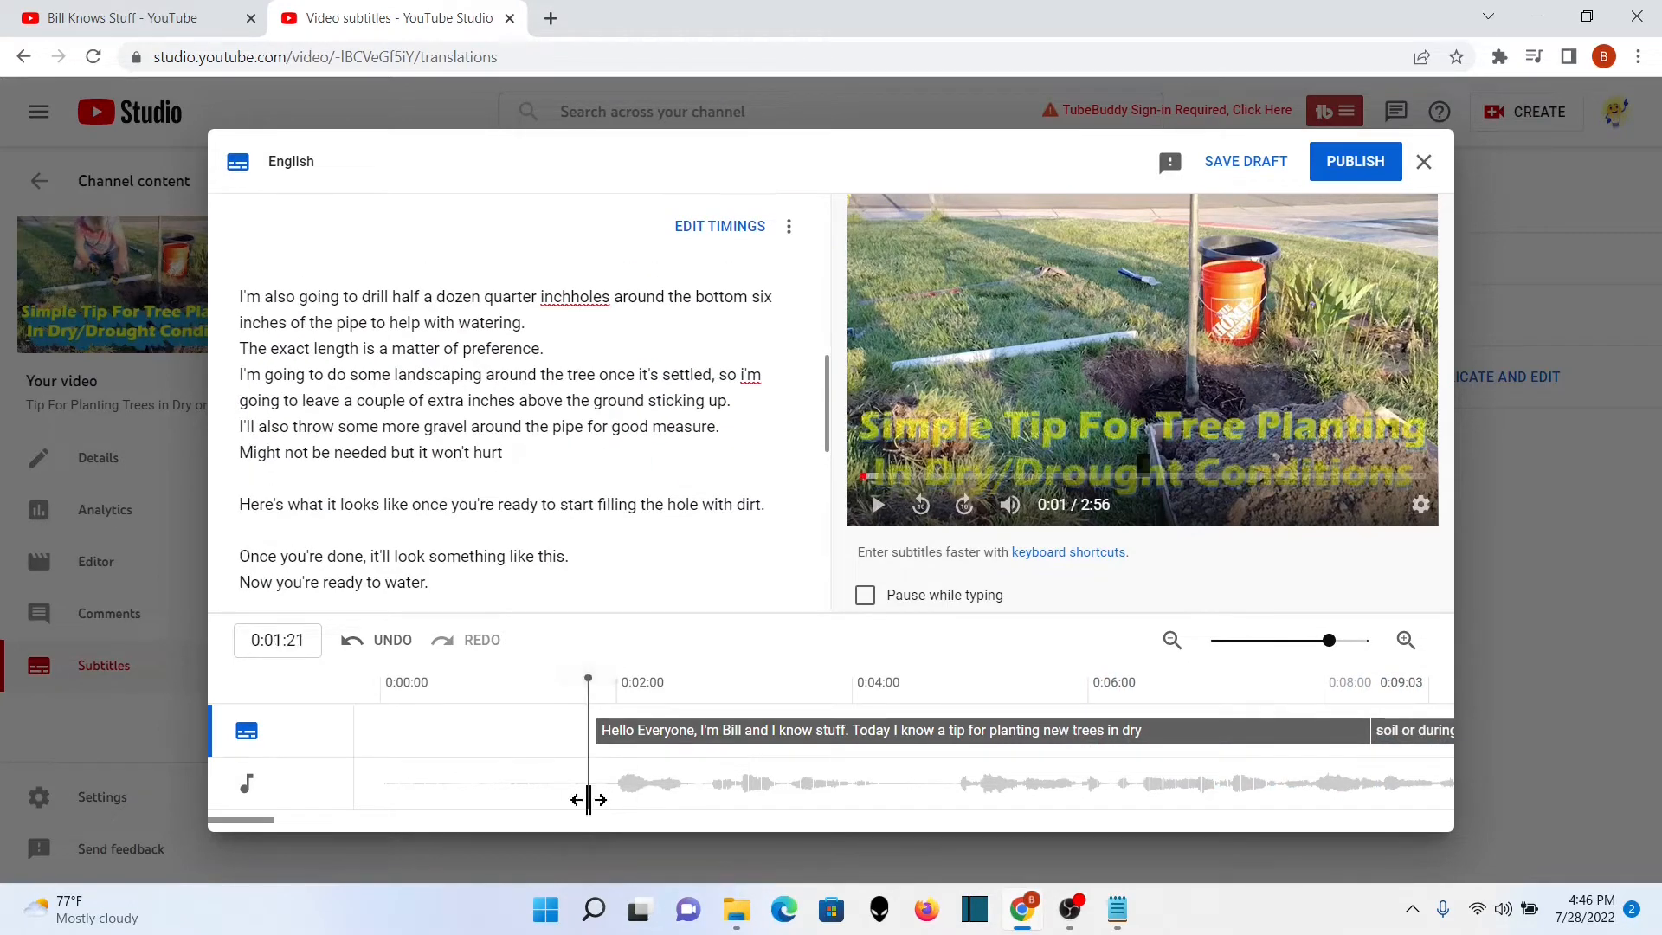
left_click(877, 506)
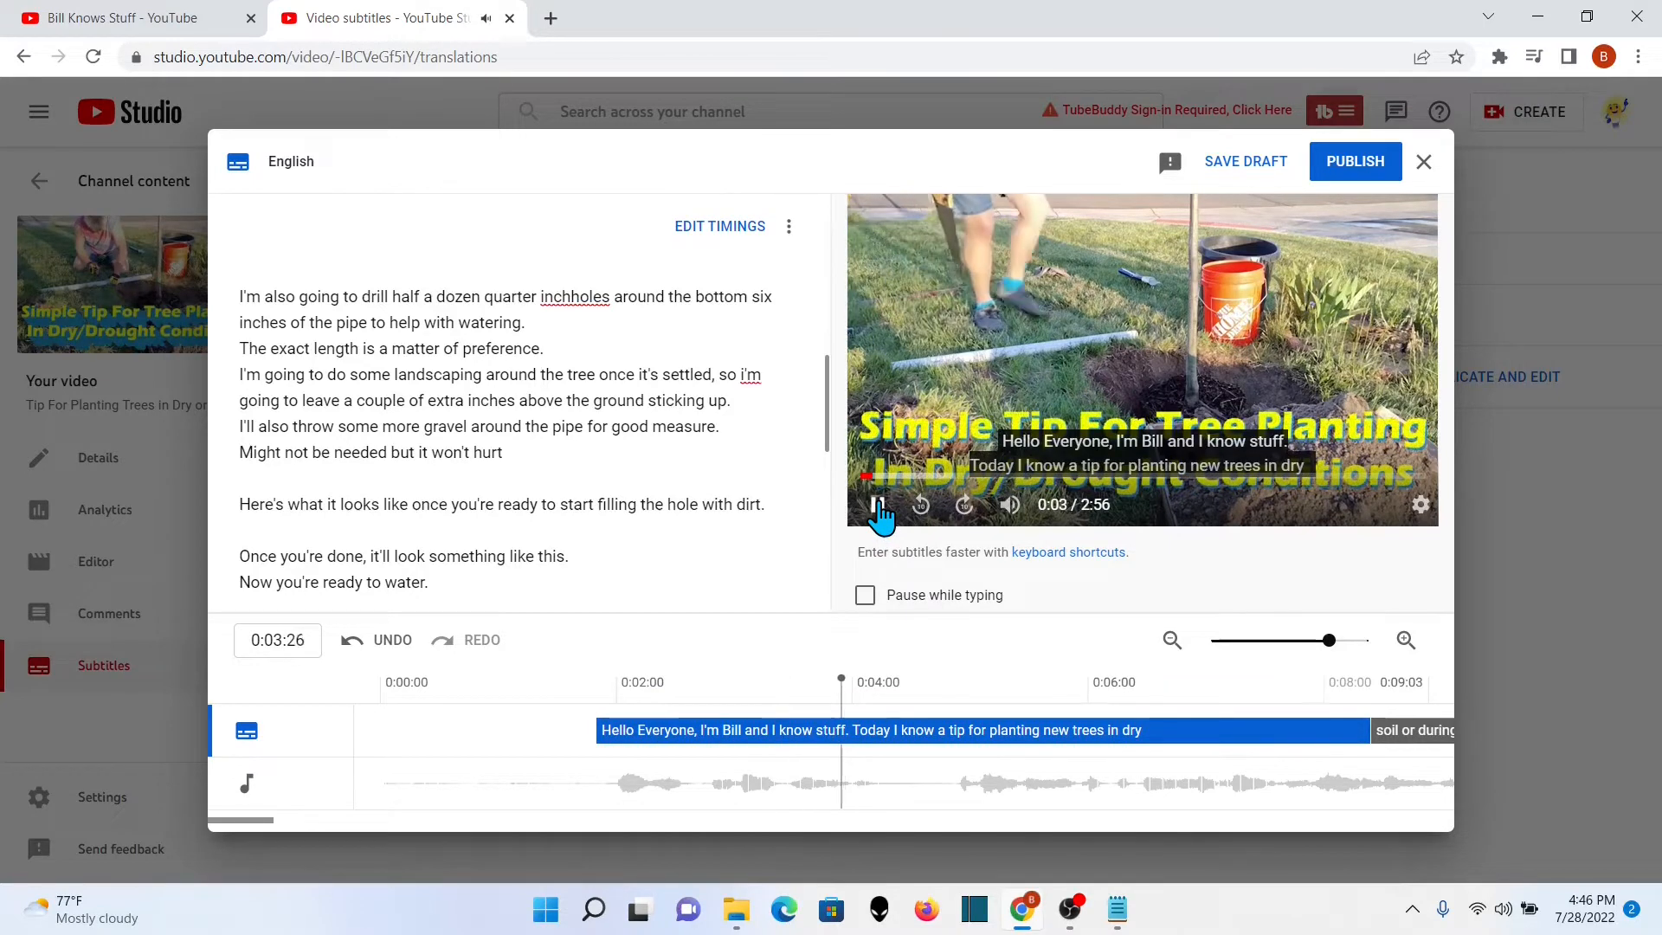
left_click(878, 506)
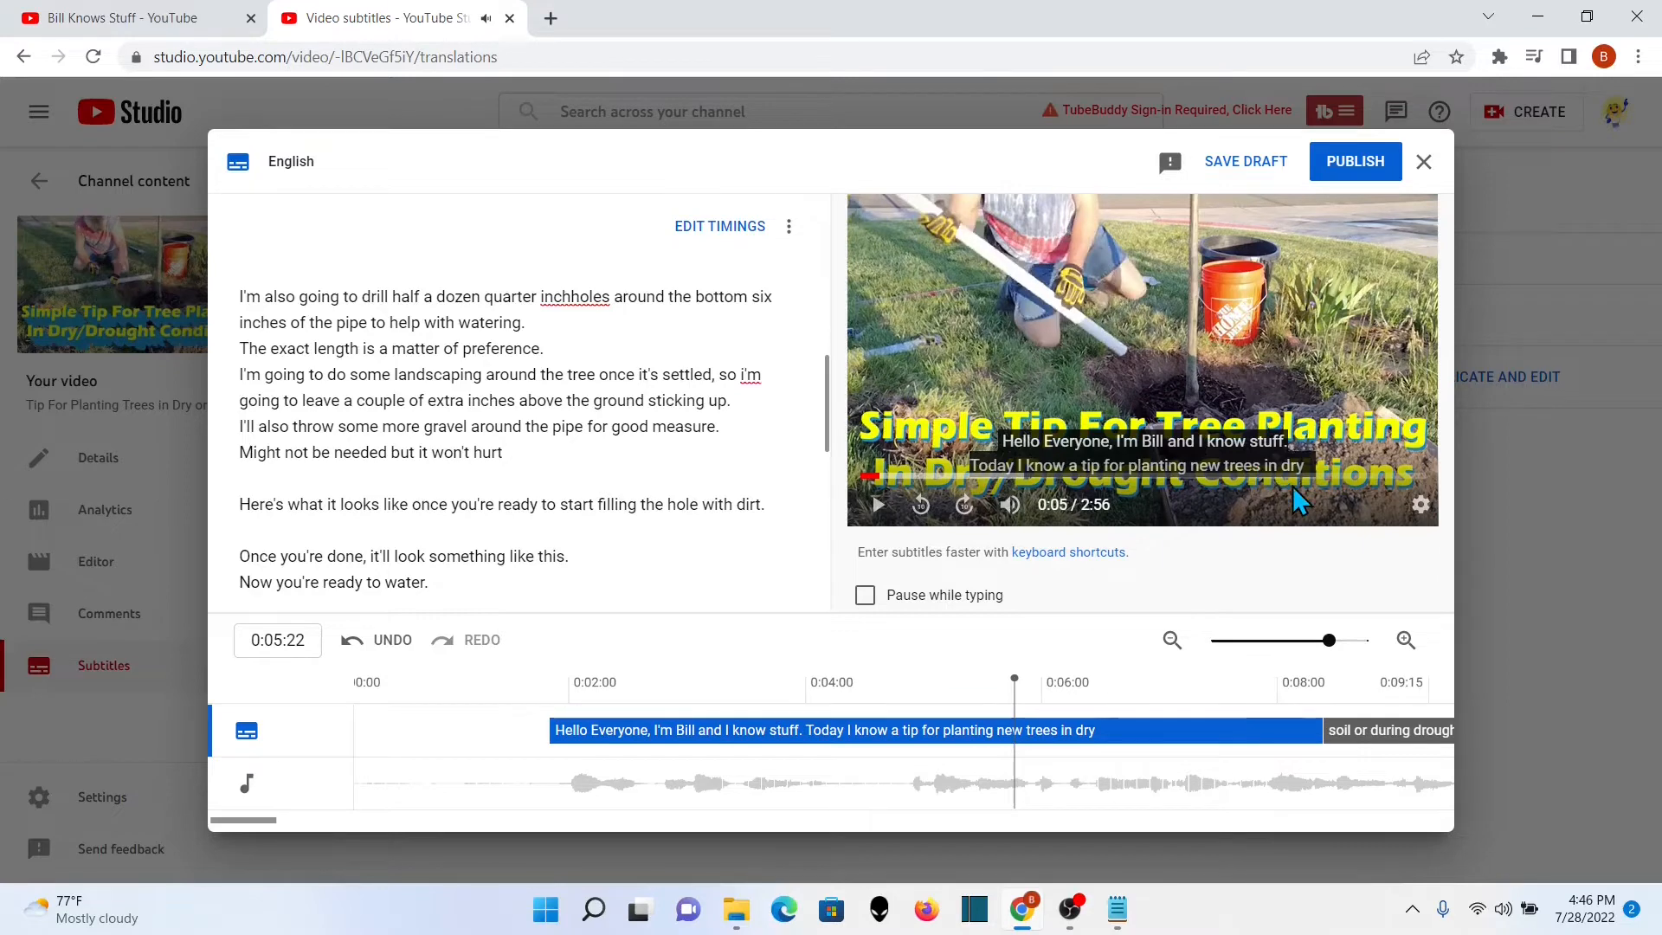
Step: Save the corrected English subtitles as a draft
scroll(825, 398, "up", 1)
left_click_drag(825, 399, 844, 282)
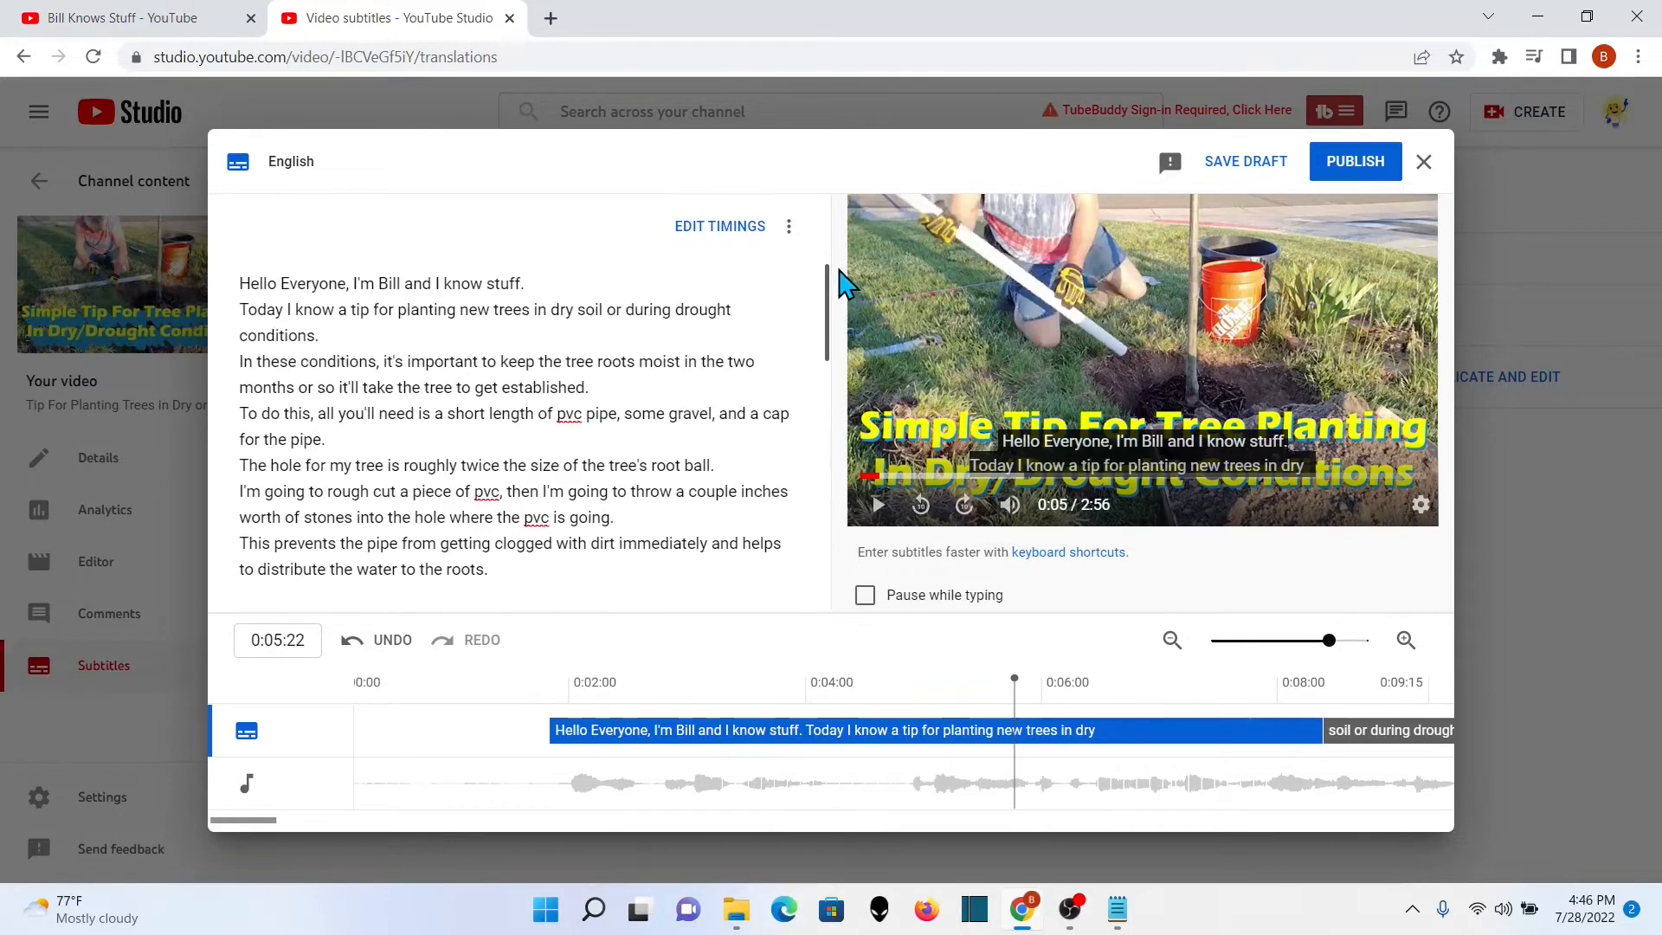
left_click(1243, 163)
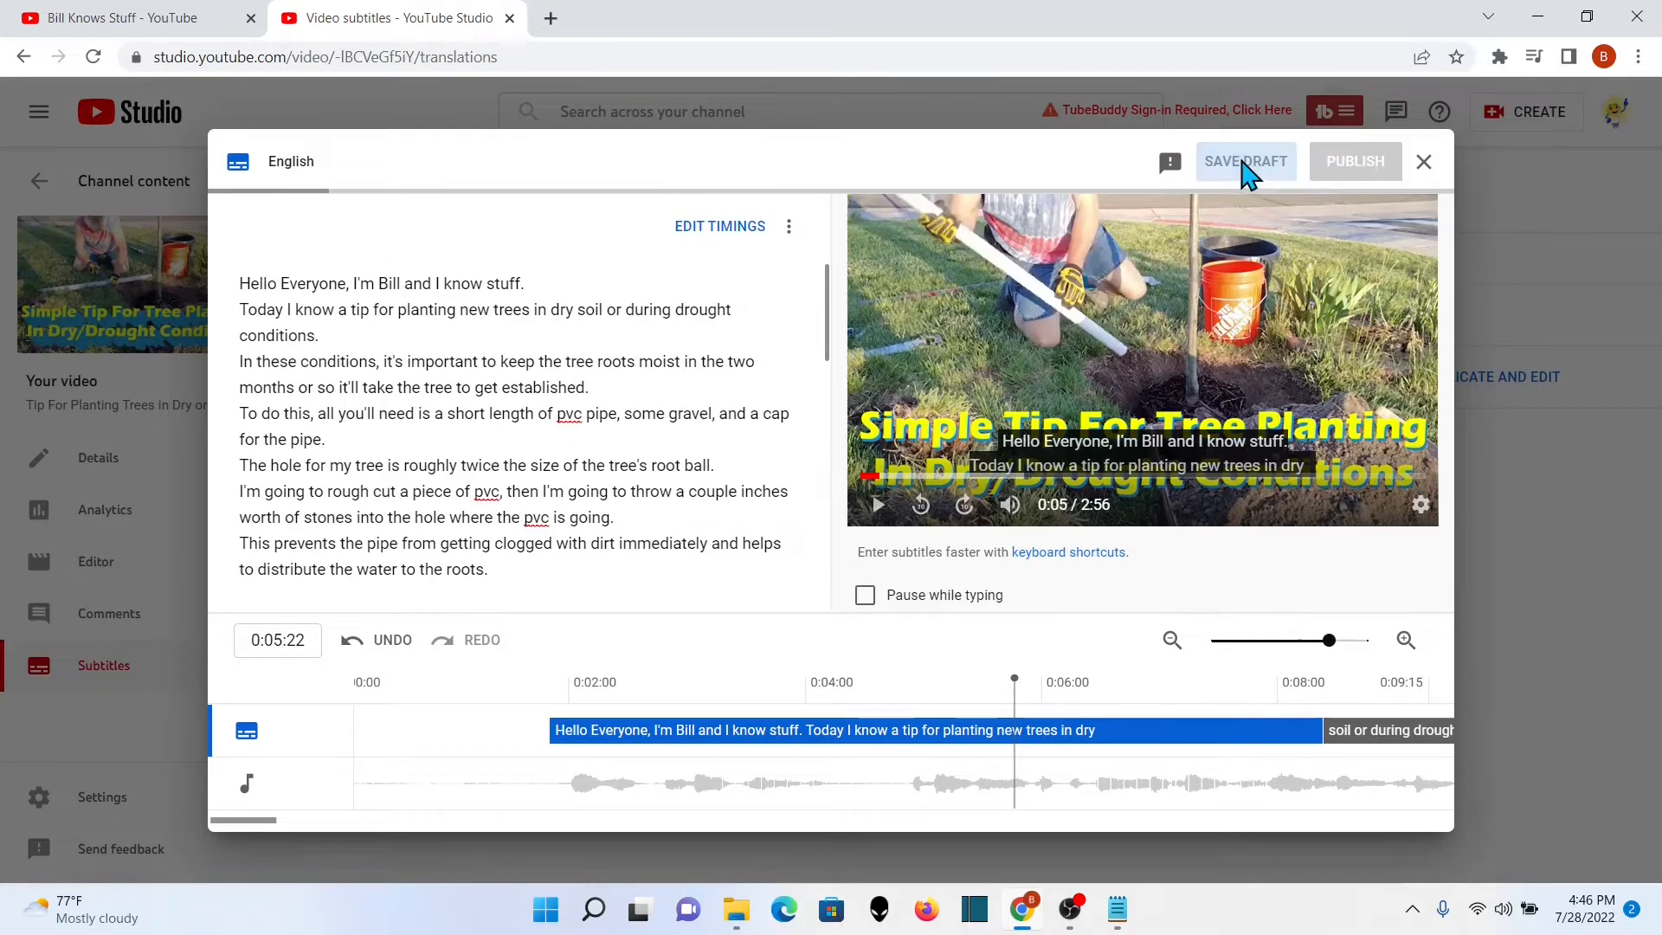
Step: Show the corrected captions with their timings and look through the caption lines
left_click(723, 234)
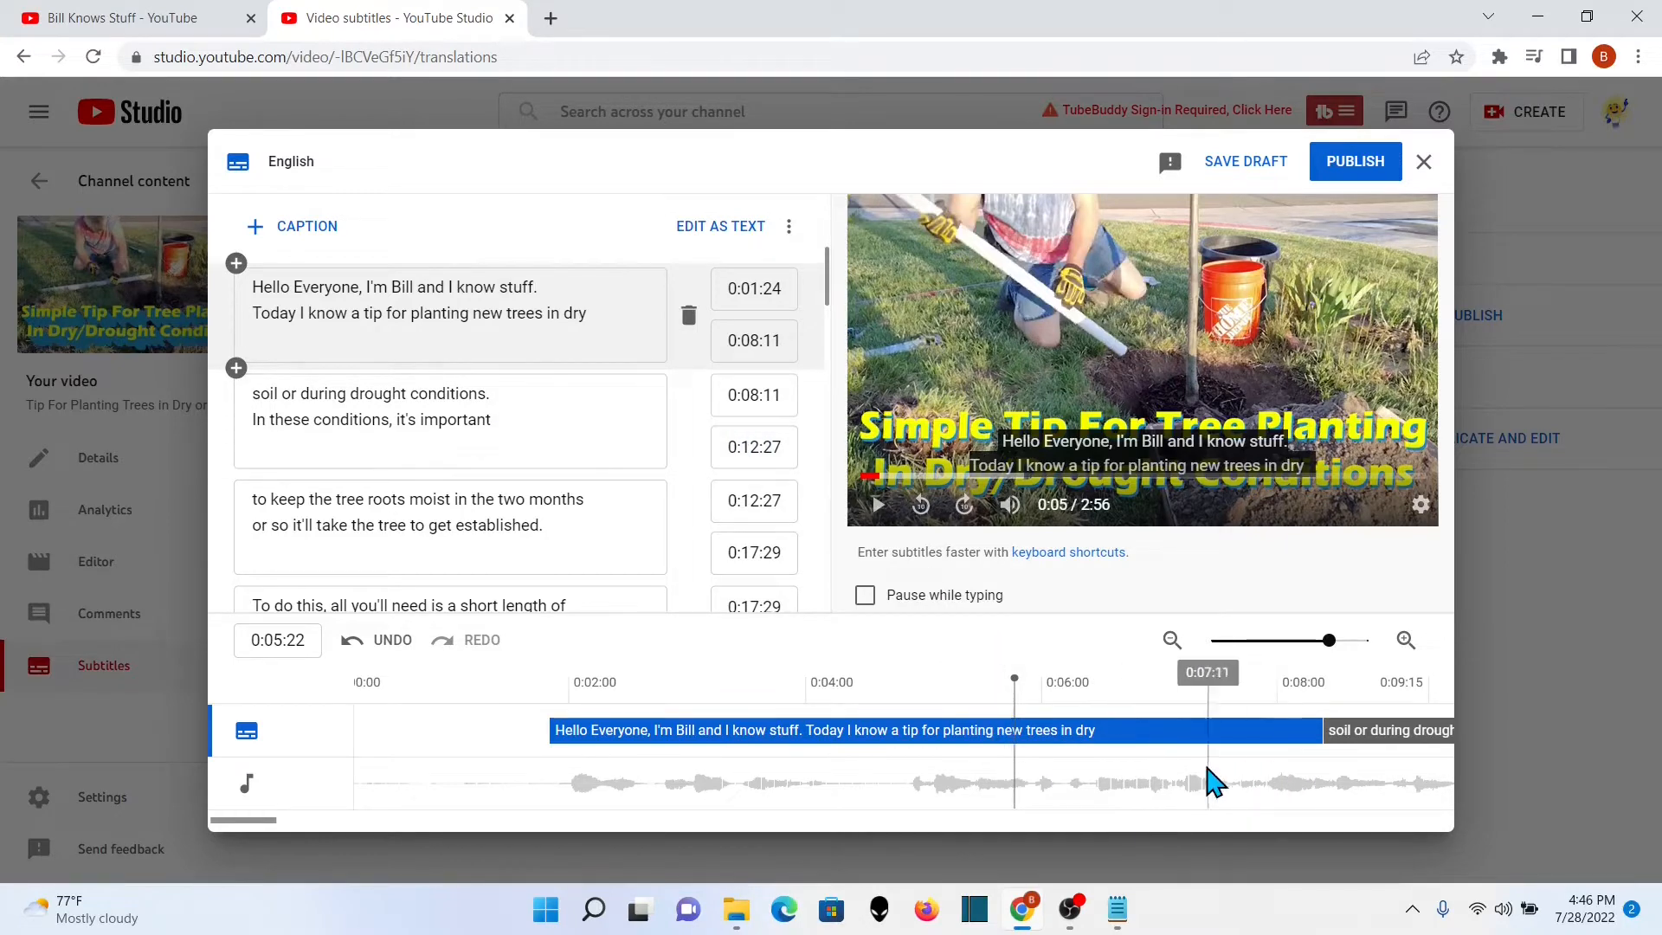
scroll(600, 509, "down", 5)
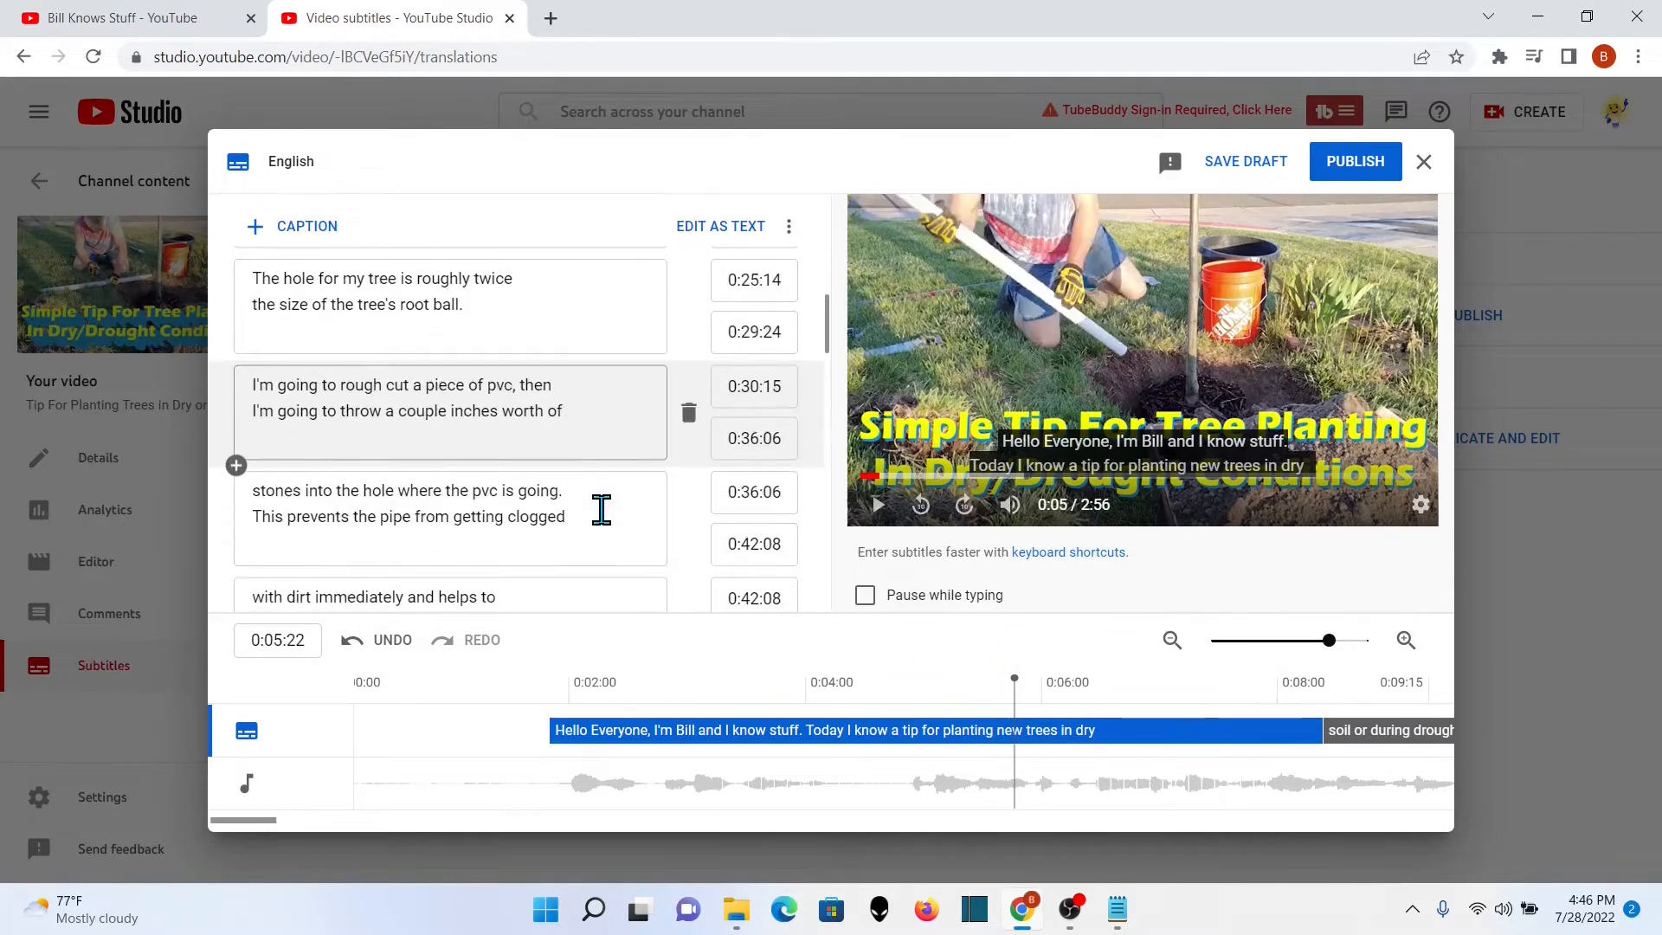
scroll(601, 509, "up", 5)
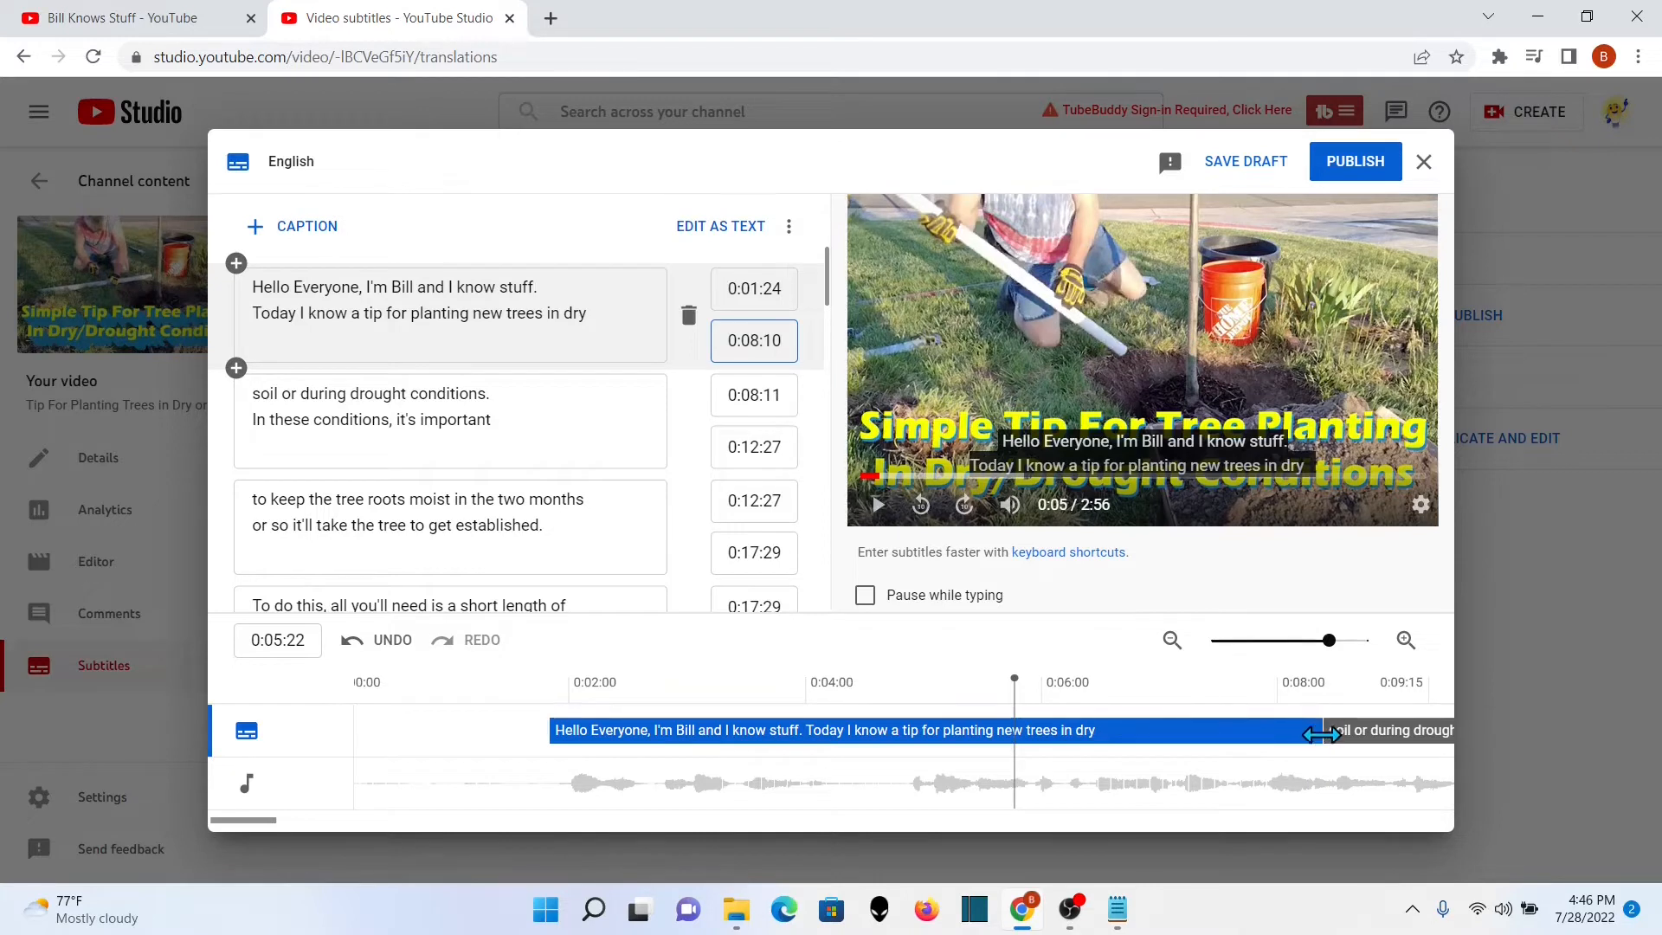
Step: Try shortening the first caption to end at 0:07:14 on the timeline, and extend its end back to 0:08:11
left_click_drag(1318, 735, 1217, 736)
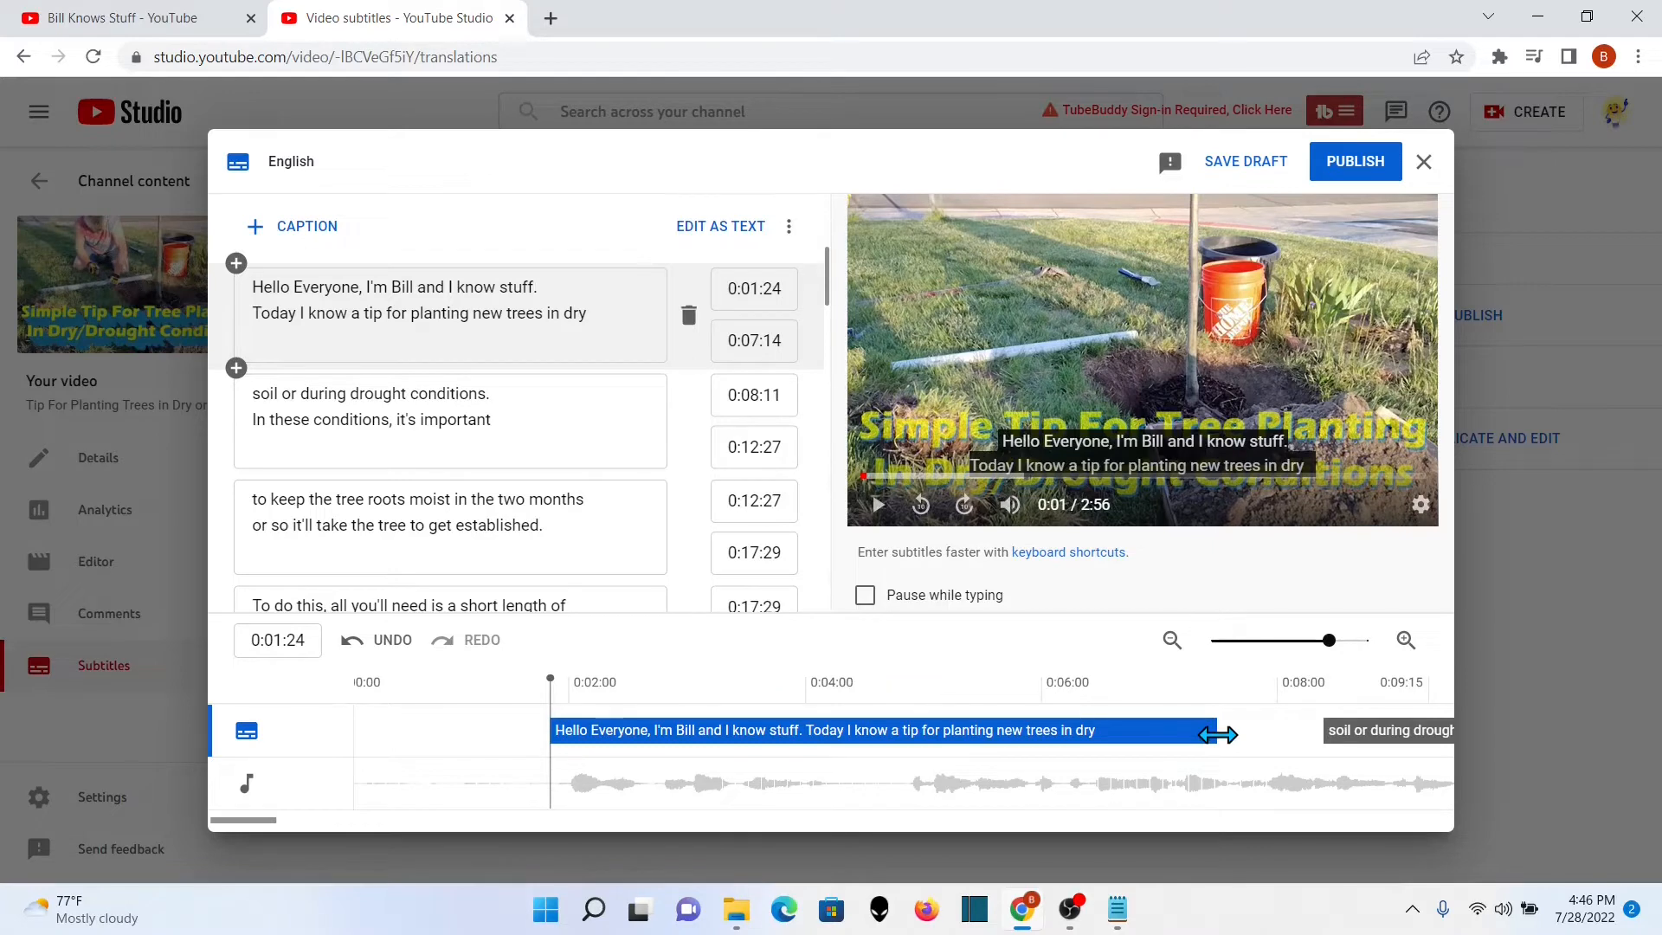
left_click_drag(1217, 735, 1321, 738)
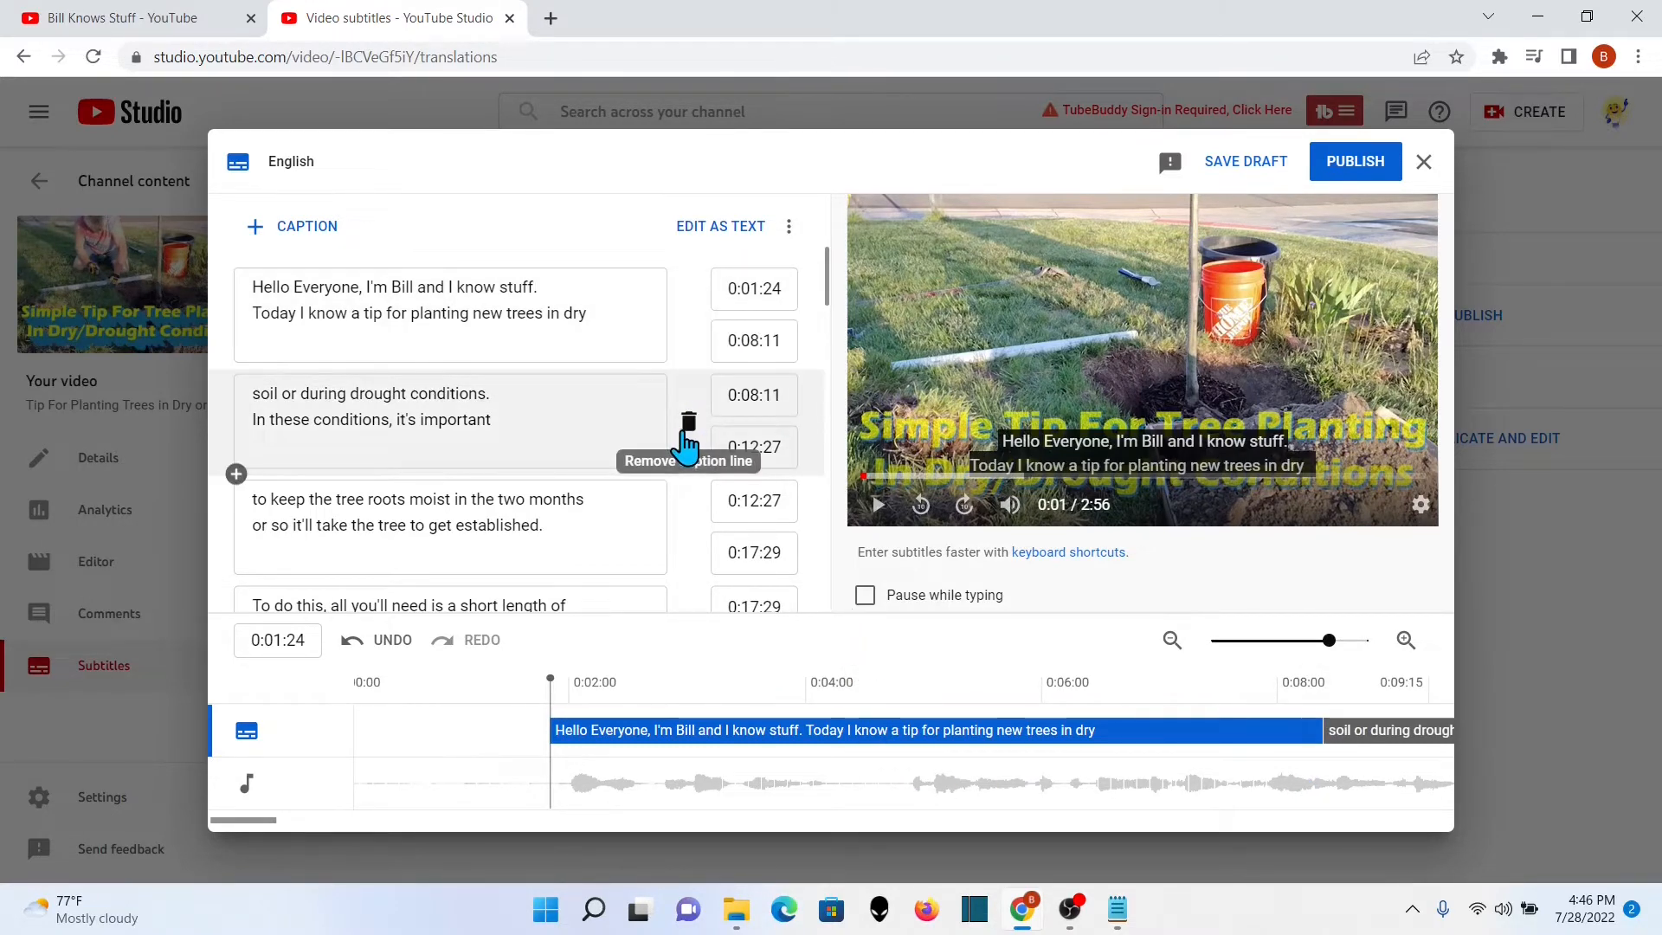
Step: Correct "inchholes" to "inch holes" in the caption starting at 0:48:25
scroll(632, 363, "down", 10)
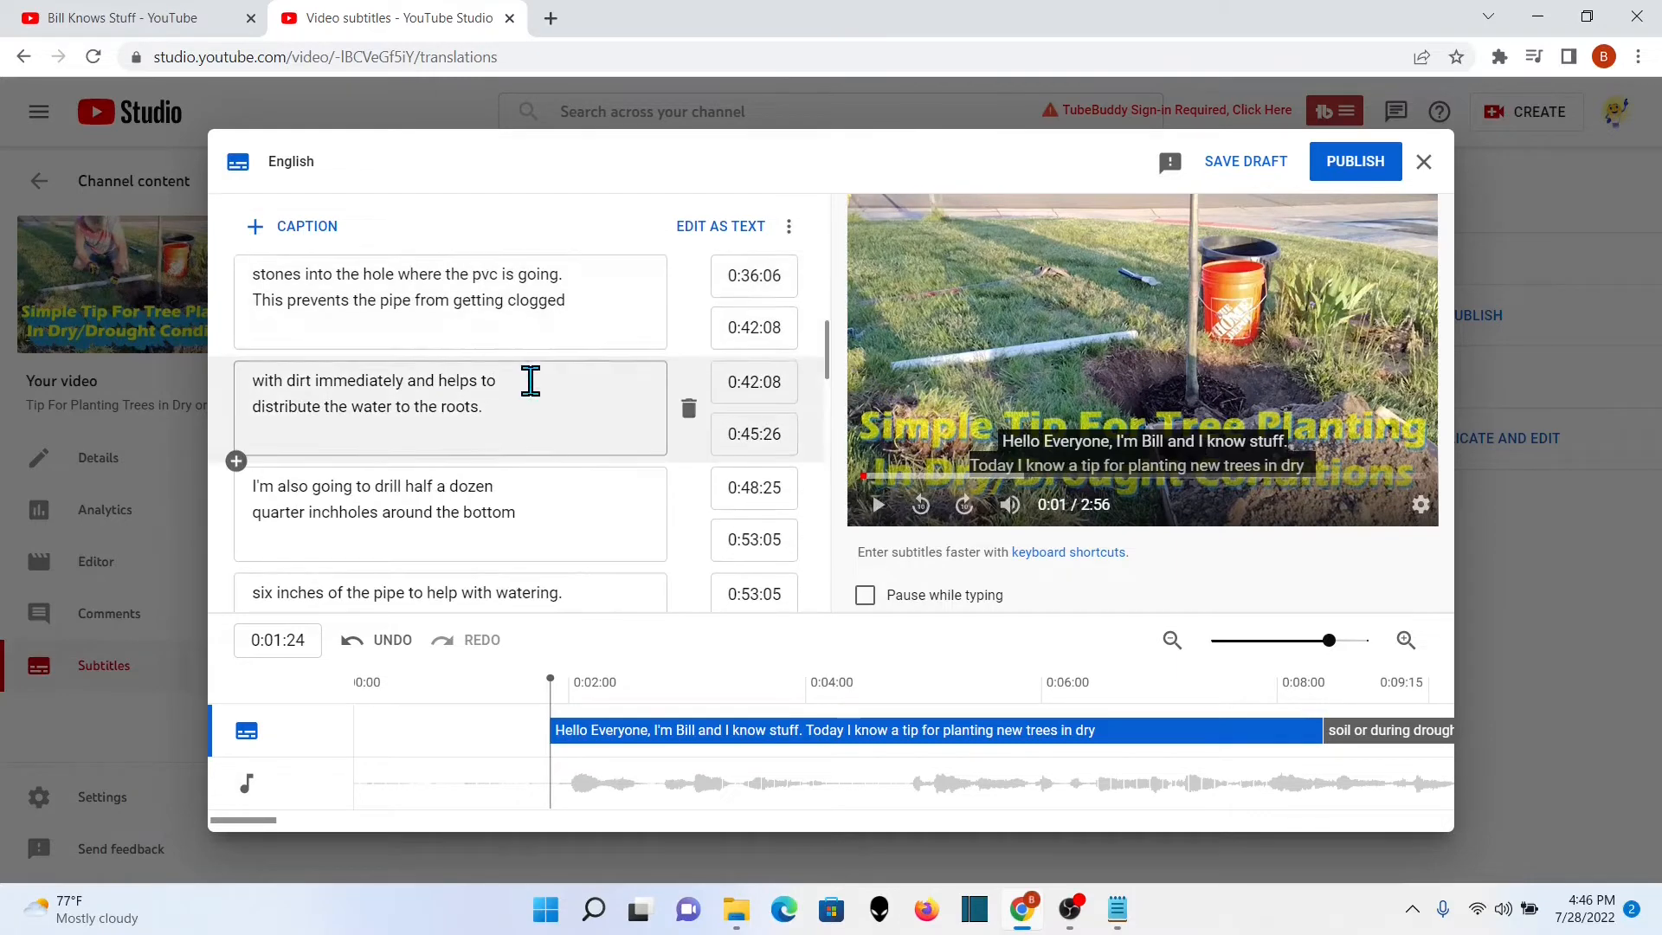
left_click(290, 486)
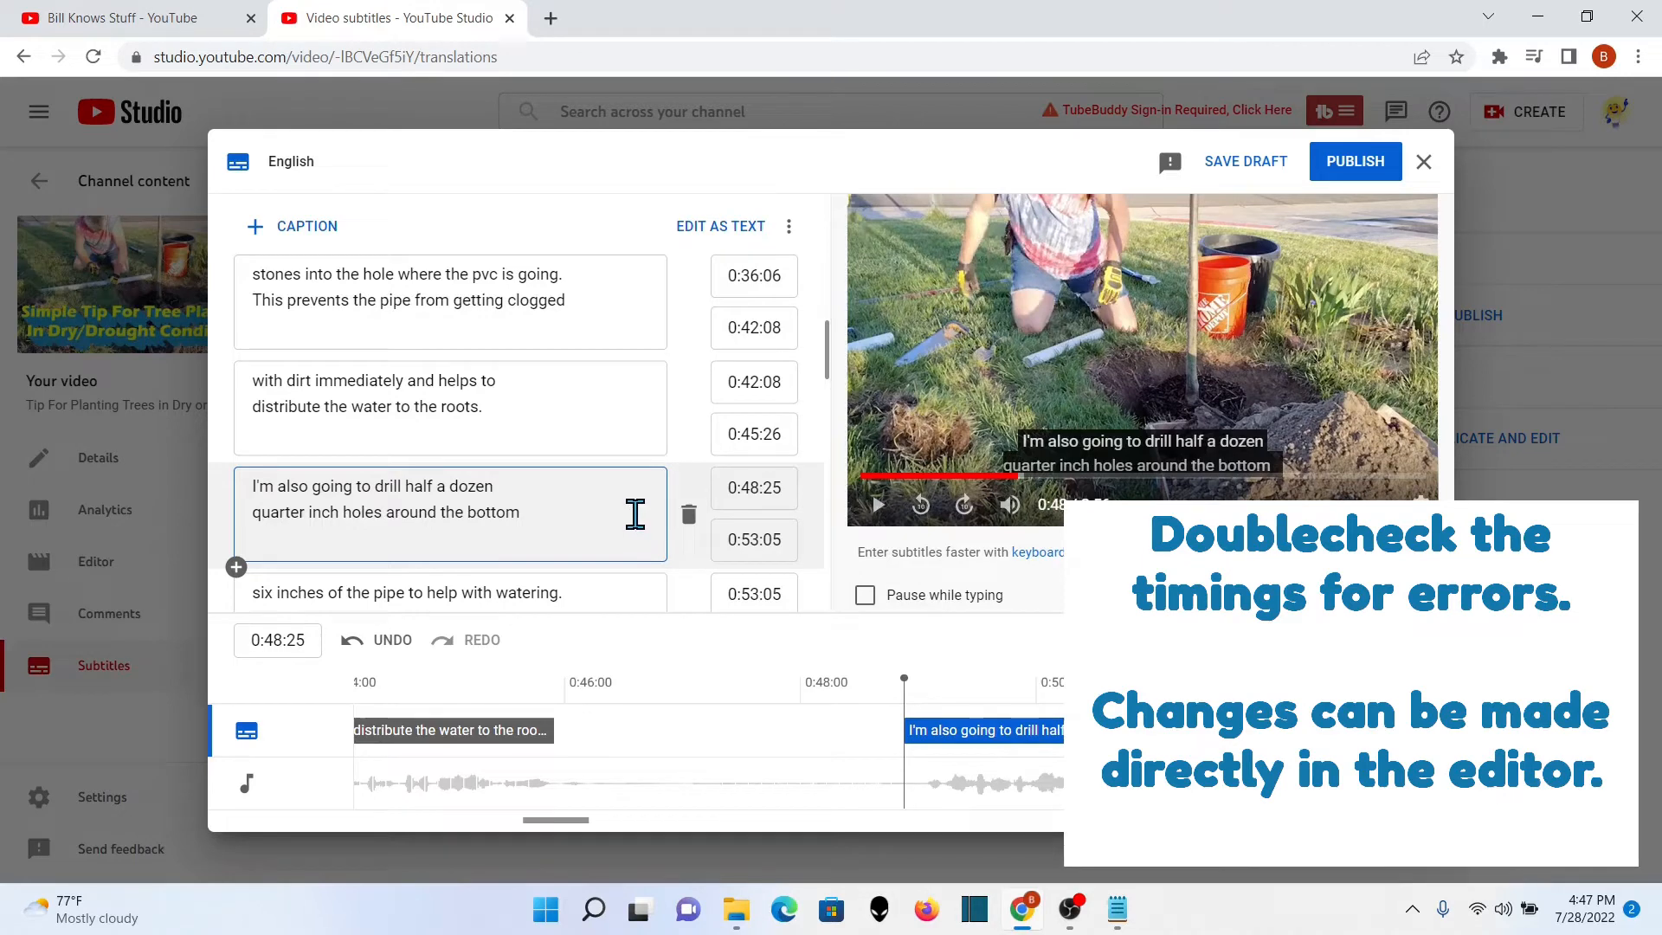
scroll(645, 513, "down", 1)
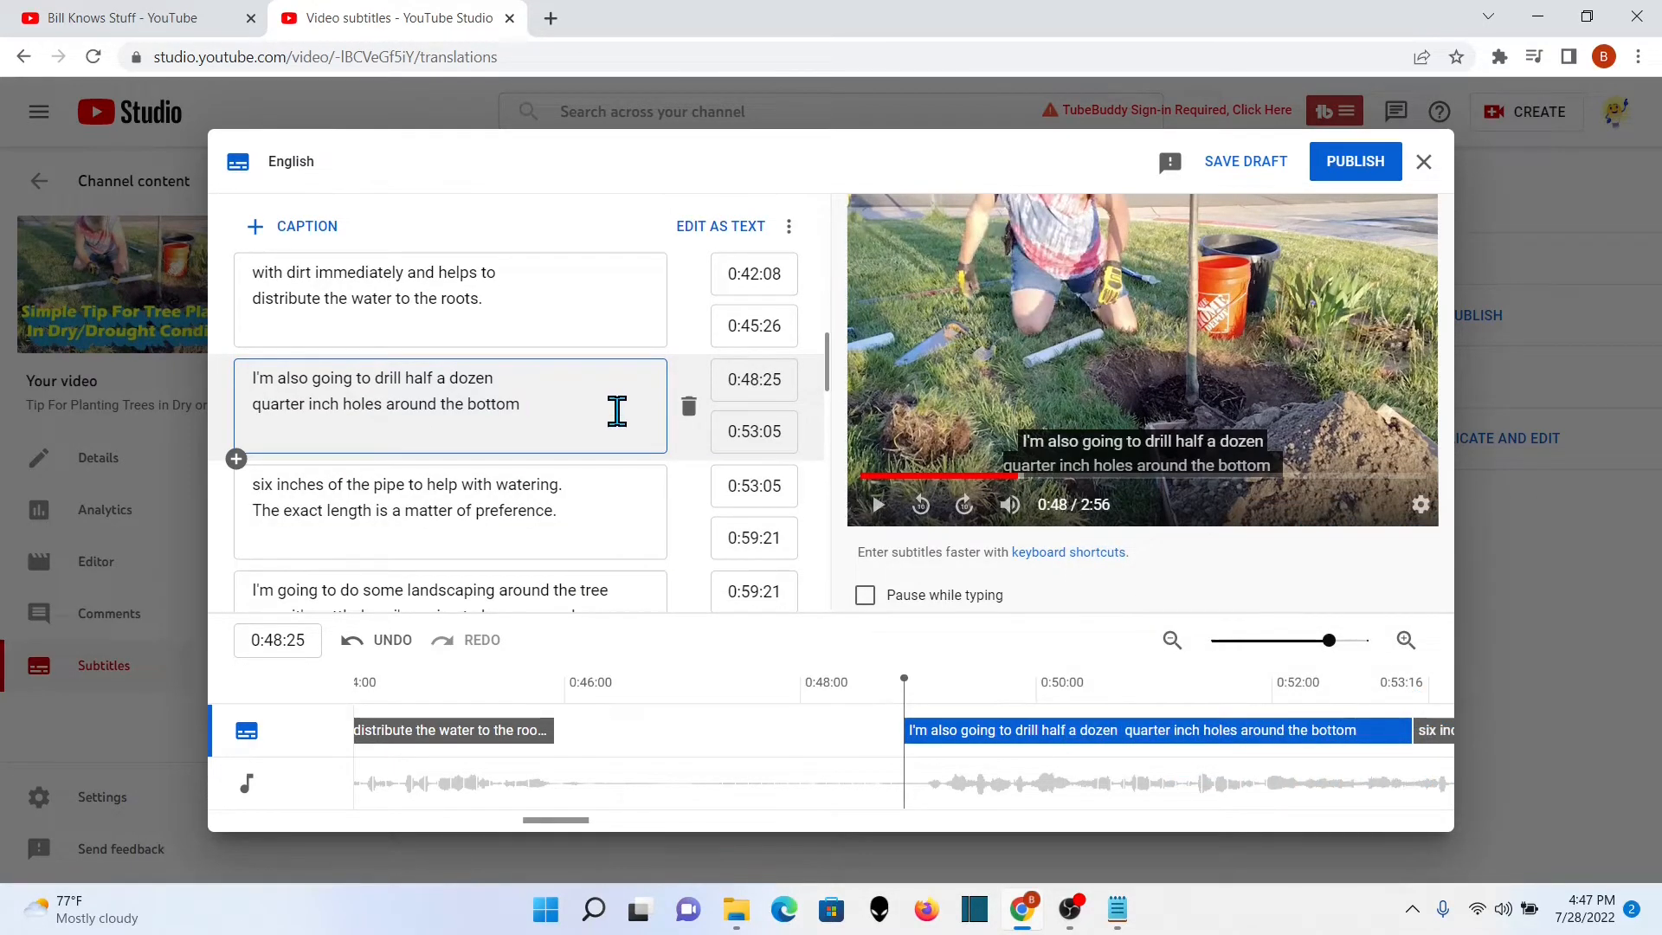
Step: Save the English subtitles as a draft and publish them
scroll(616, 411, "down", 1)
scroll(616, 418, "up", 10)
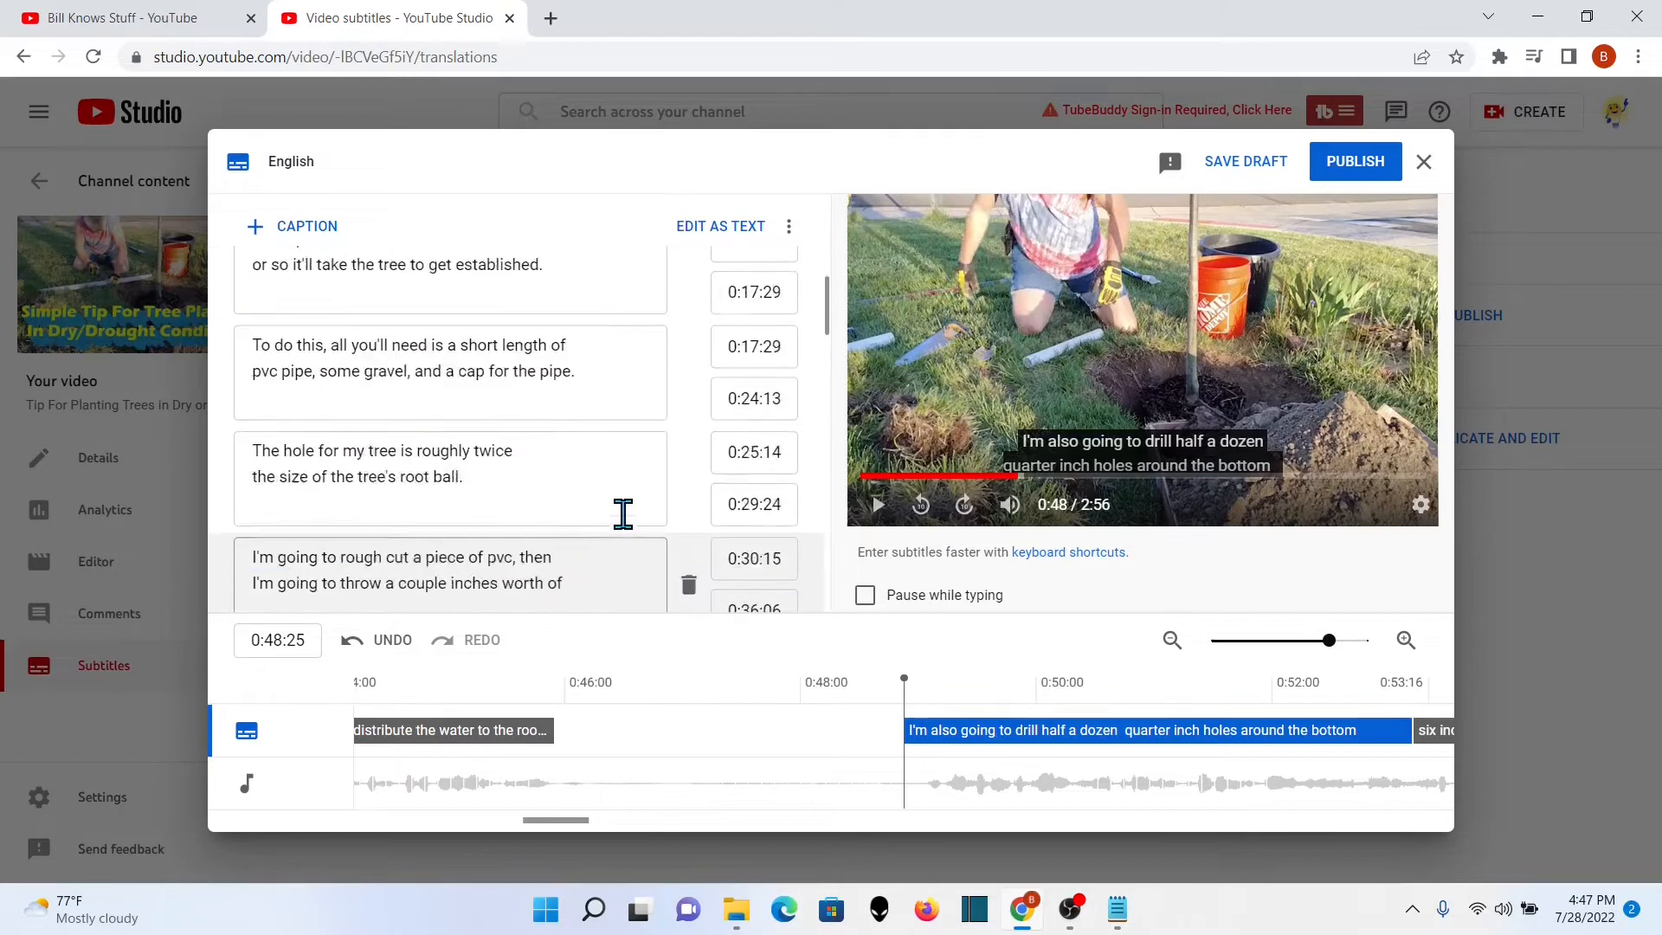
left_click(1250, 169)
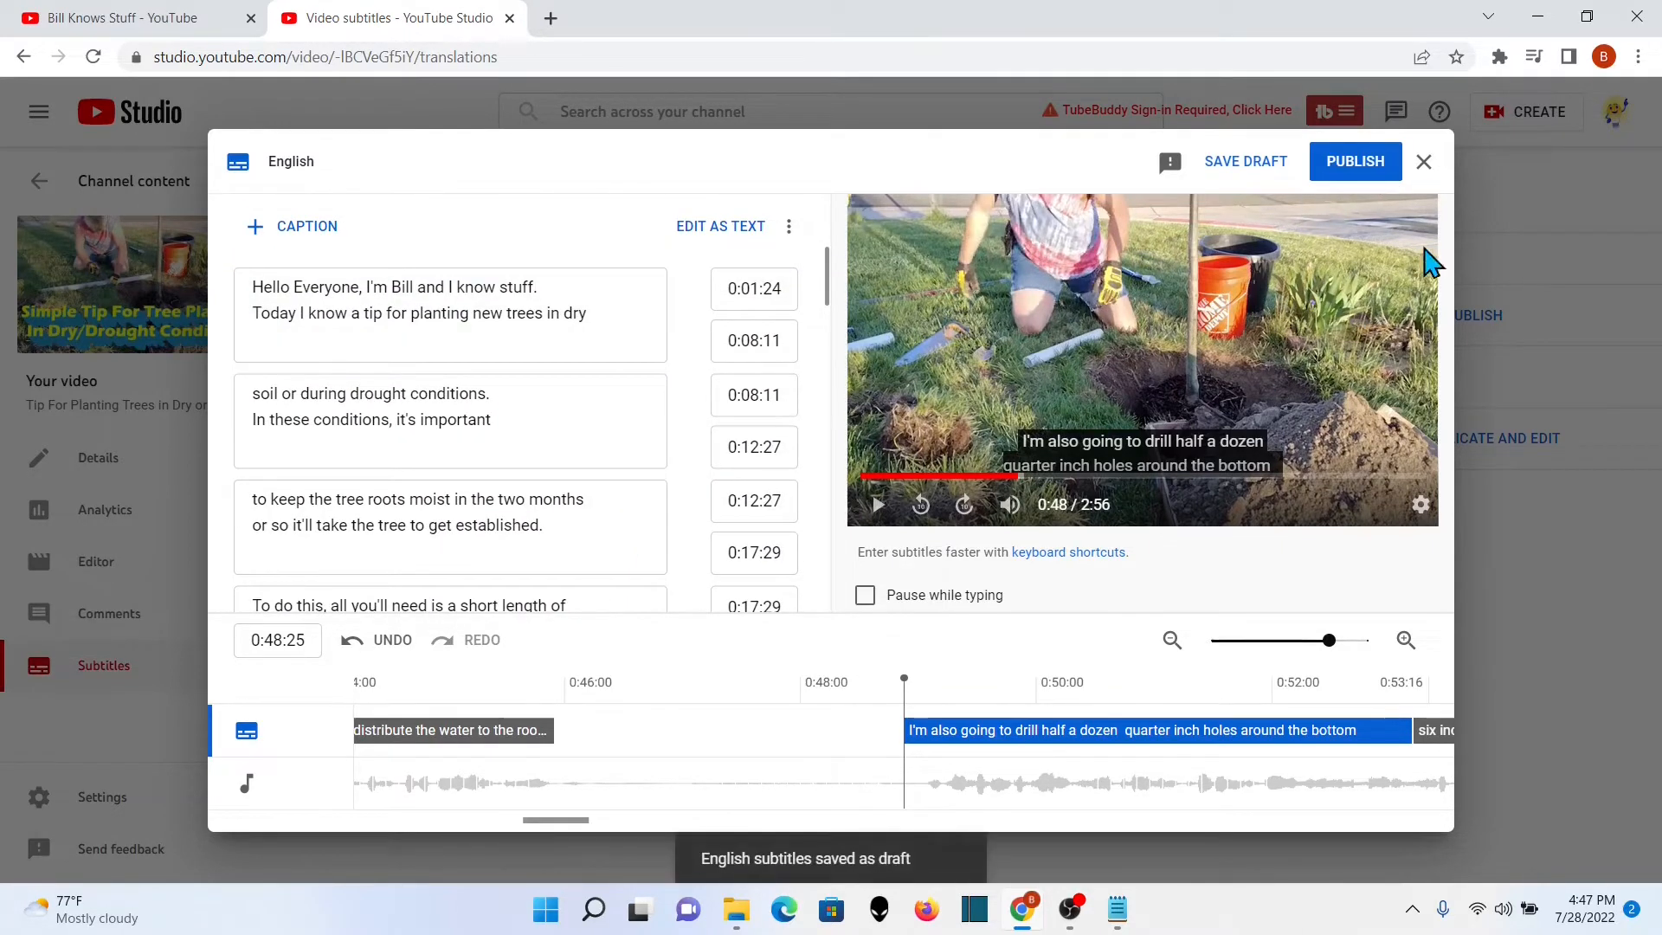
left_click(1383, 166)
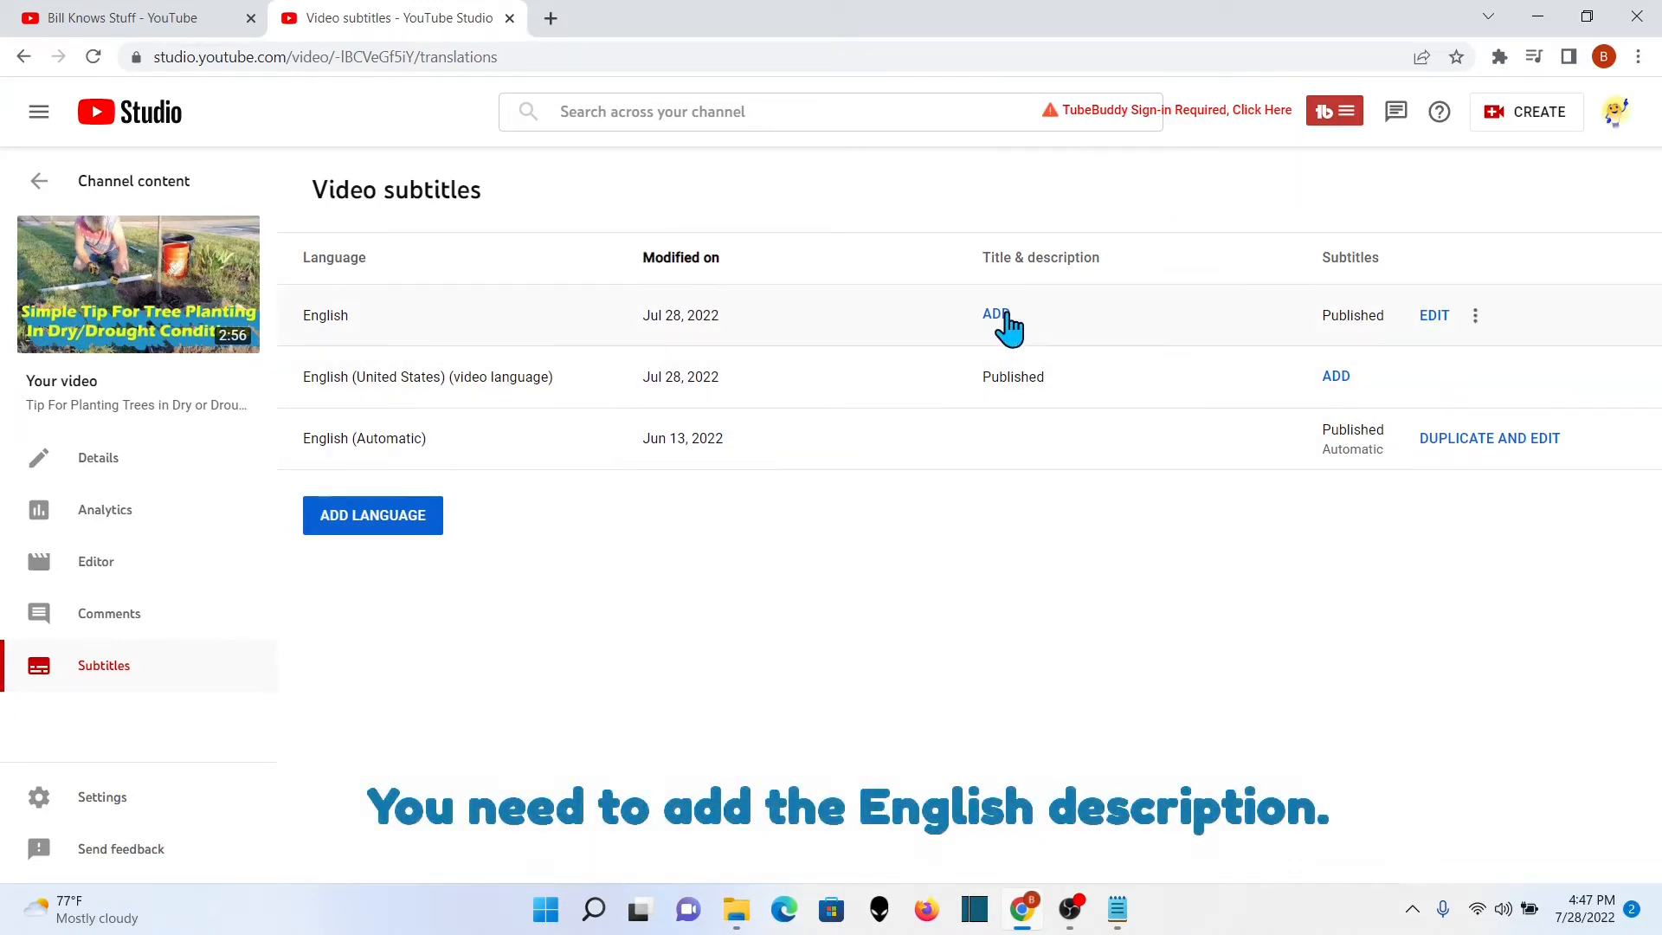
Step: Add an English title and description entry, copying the original title "Tip For Planting Trees in Dry or Drought Conditions" into the English title
left_click(995, 315)
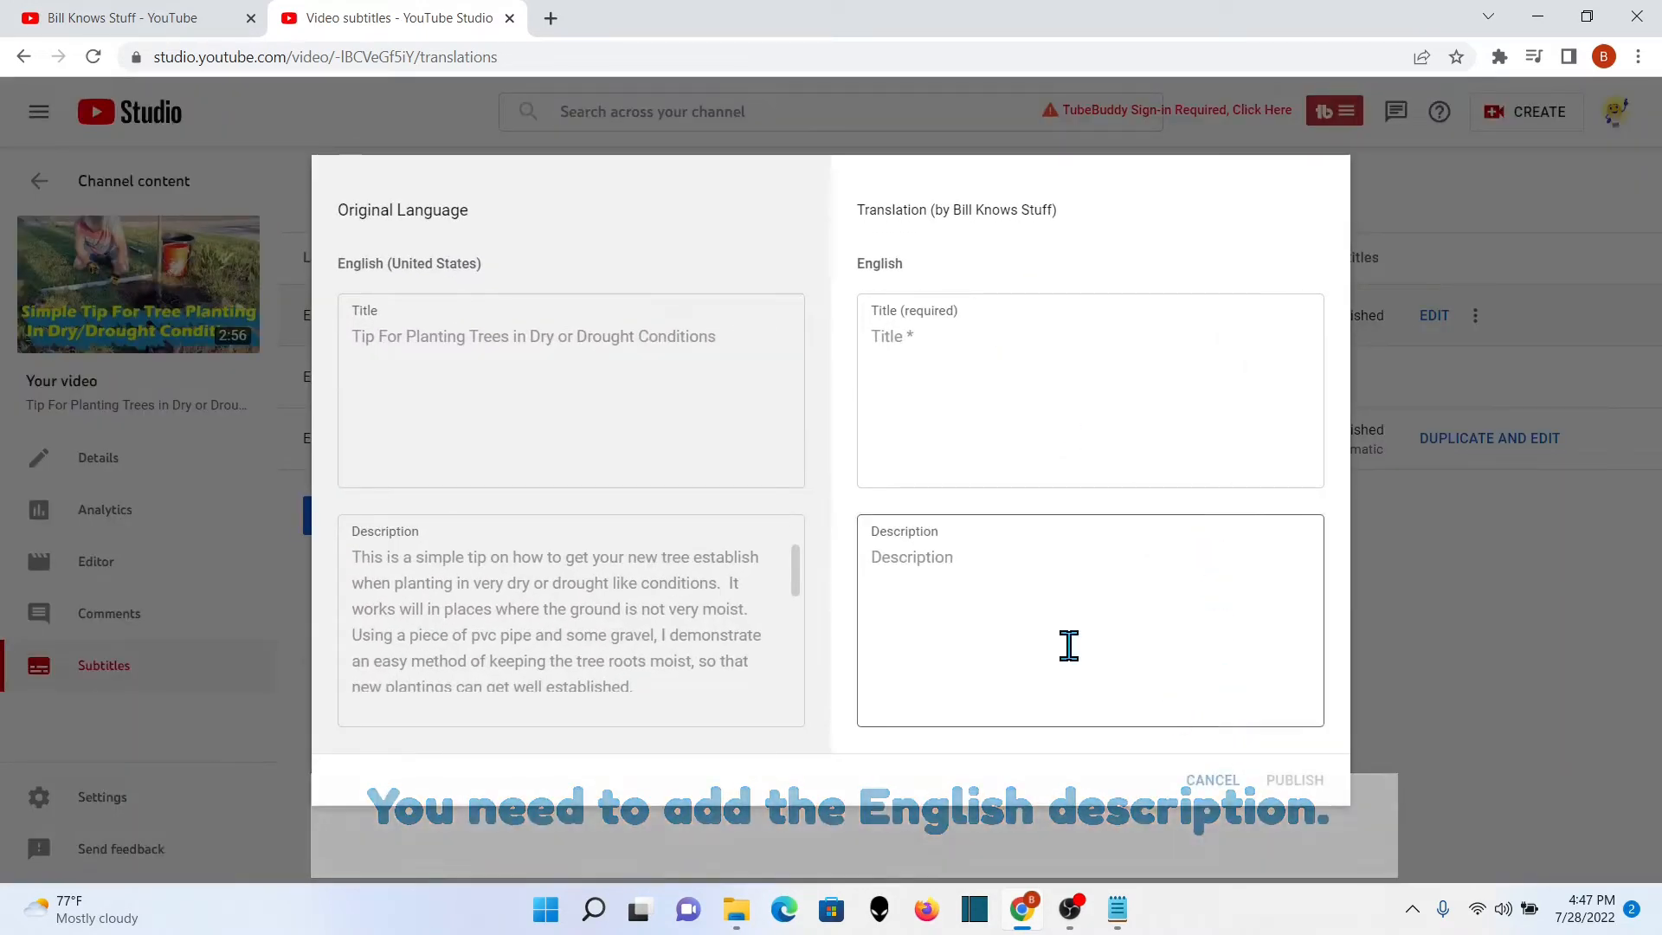
left_click_drag(353, 339, 719, 346)
right_click(717, 342)
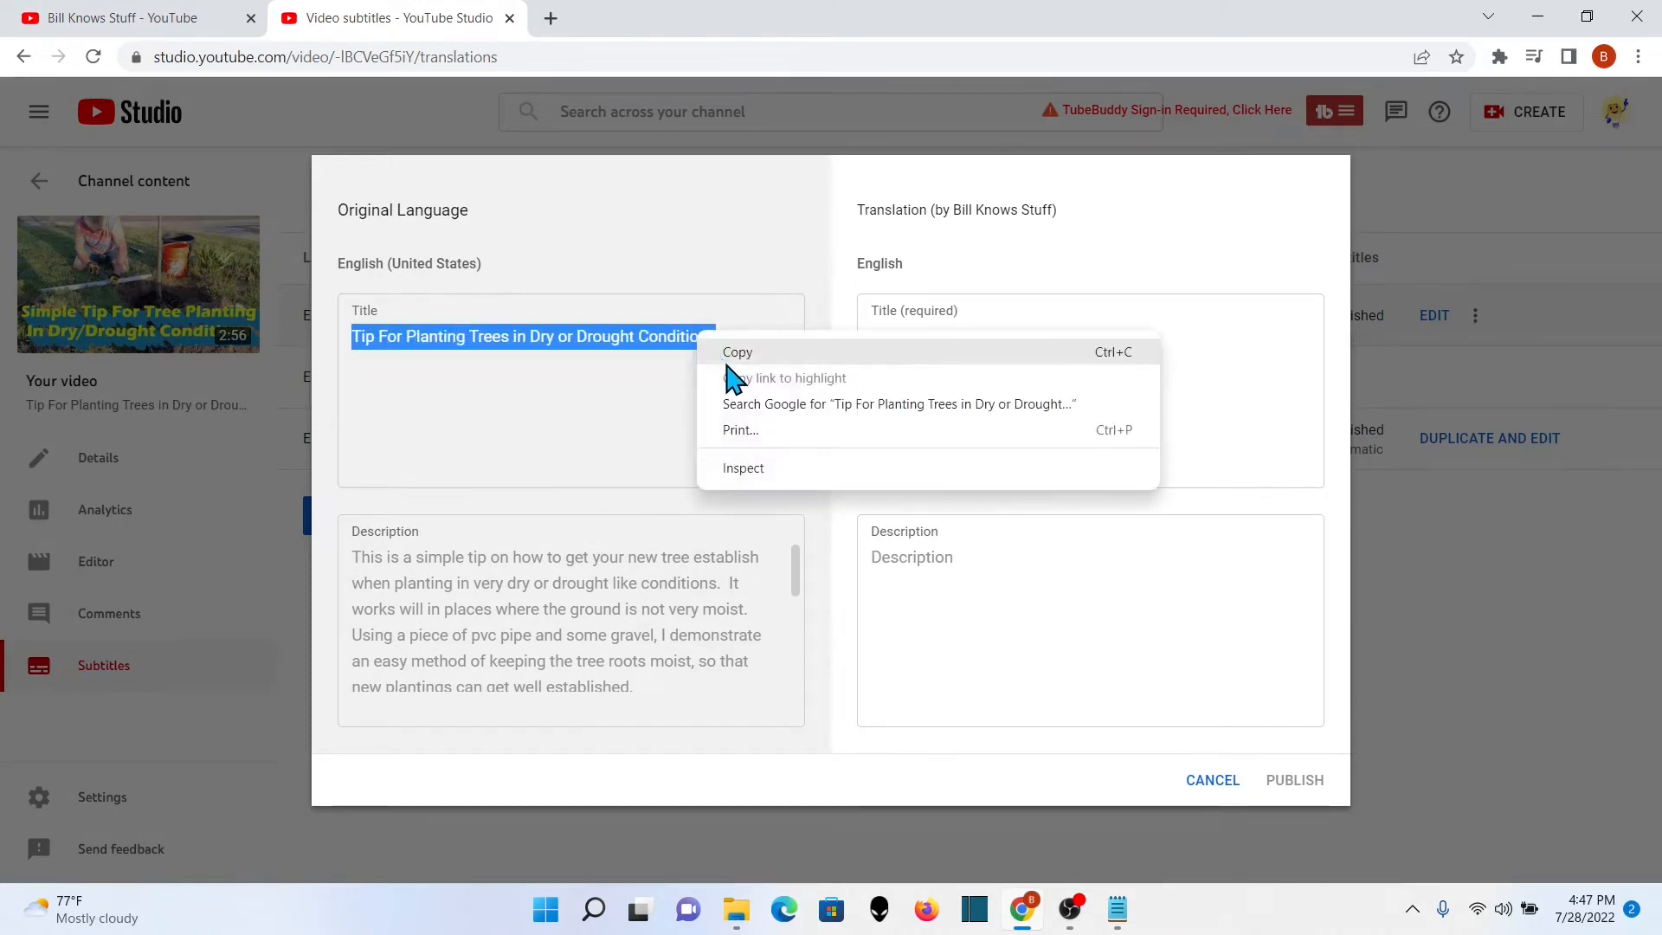
left_click(735, 350)
left_click(885, 343)
right_click(885, 343)
left_click(1005, 512)
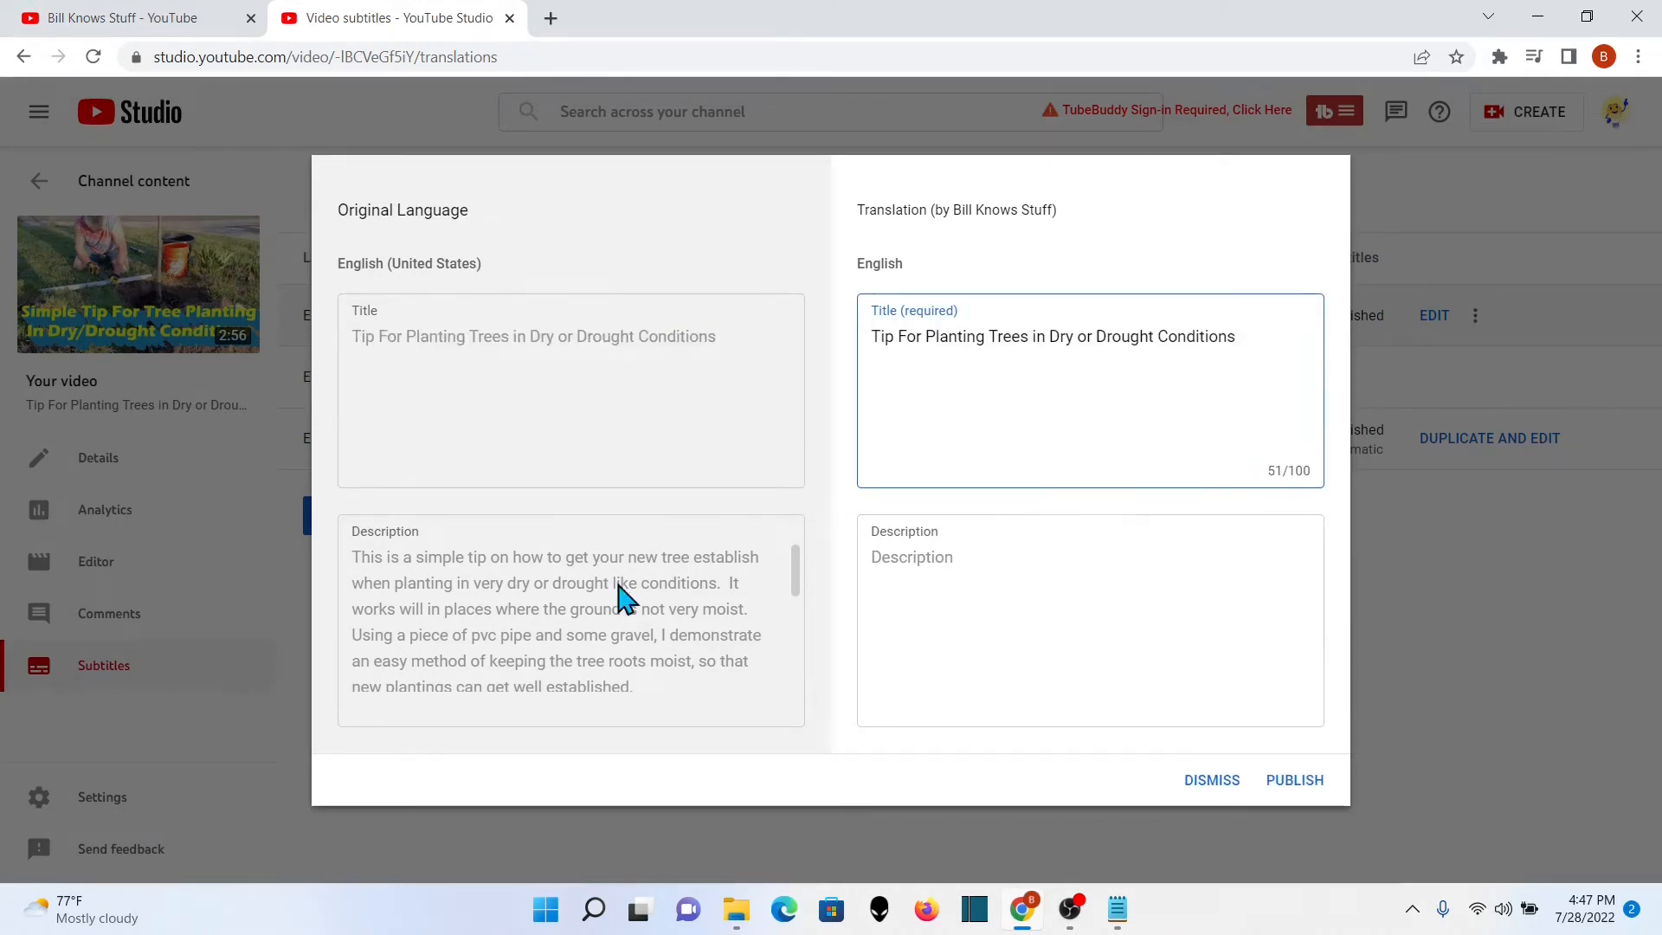
Step: Copy the full original description into the English description and publish the English title and description
left_click_drag(357, 561, 567, 680)
right_click(567, 679)
left_click(593, 693)
right_click(960, 547)
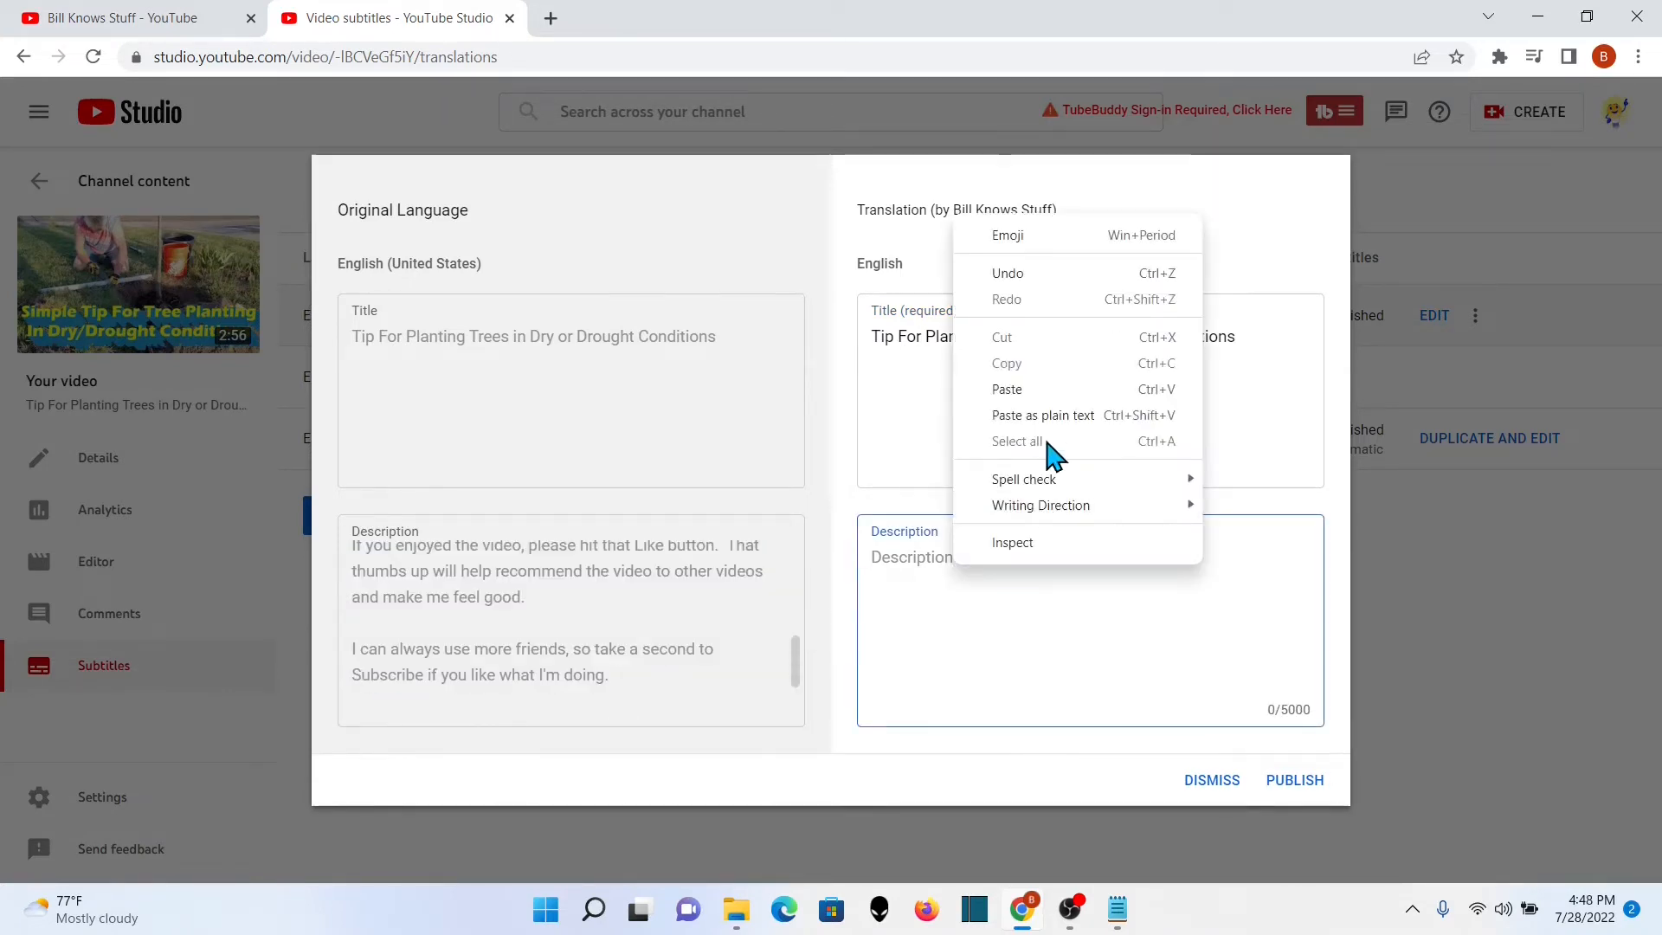
left_click(1032, 385)
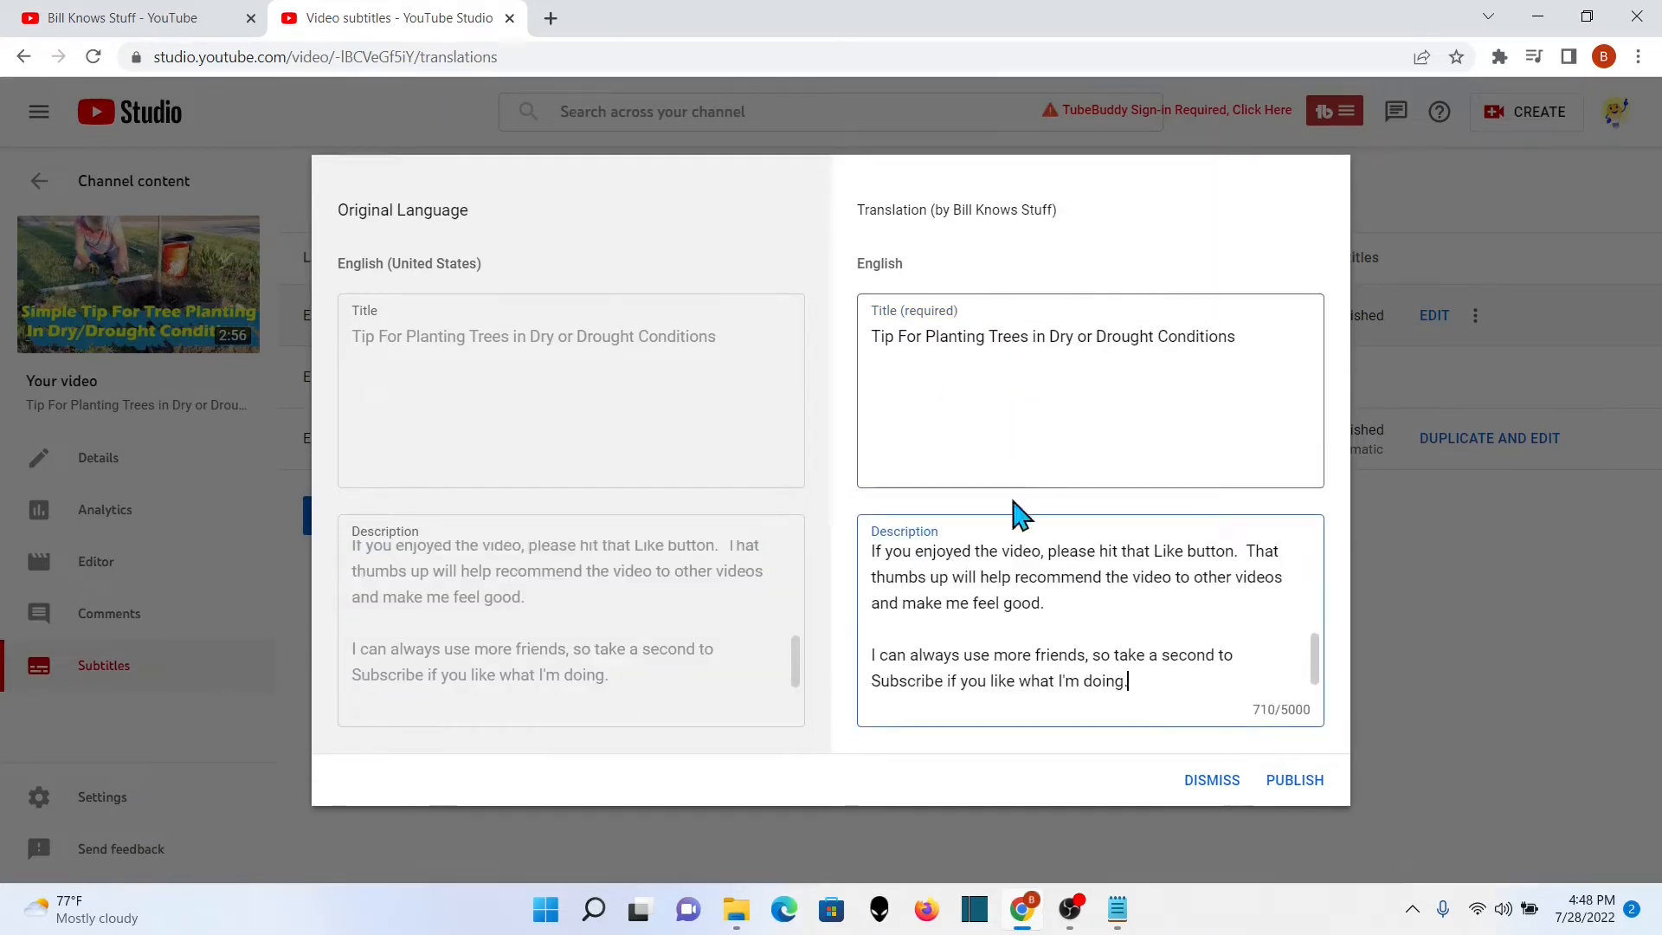
left_click(1307, 784)
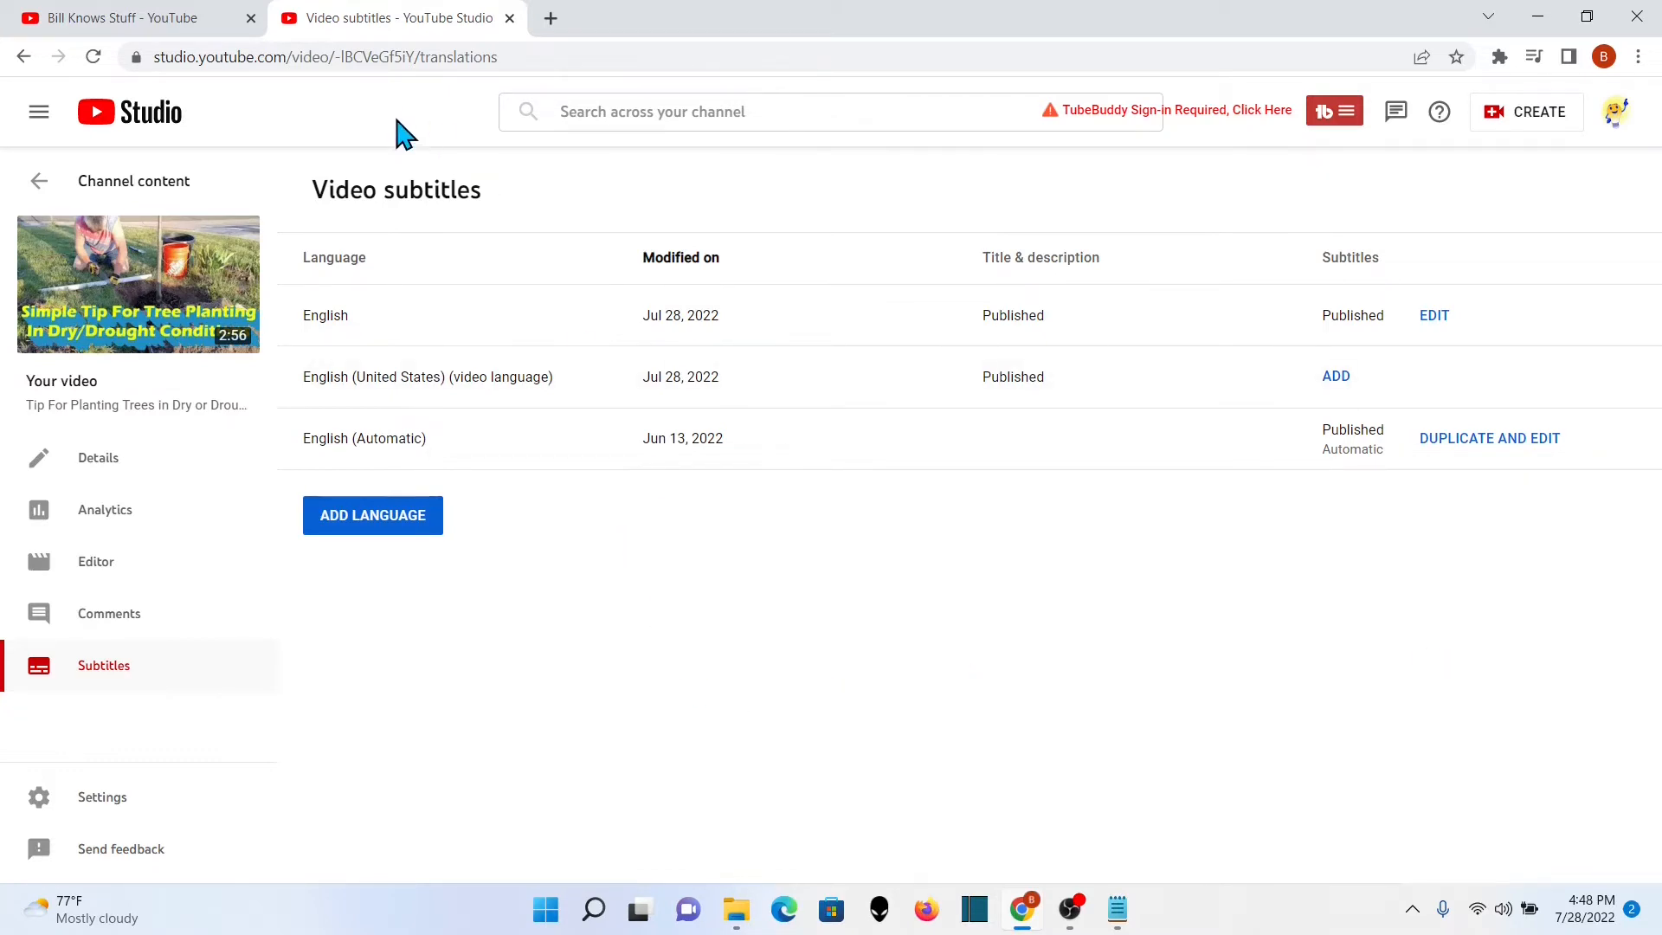
Step: Add German as a subtitle language and create its captions with Auto-translate
left_click(396, 523)
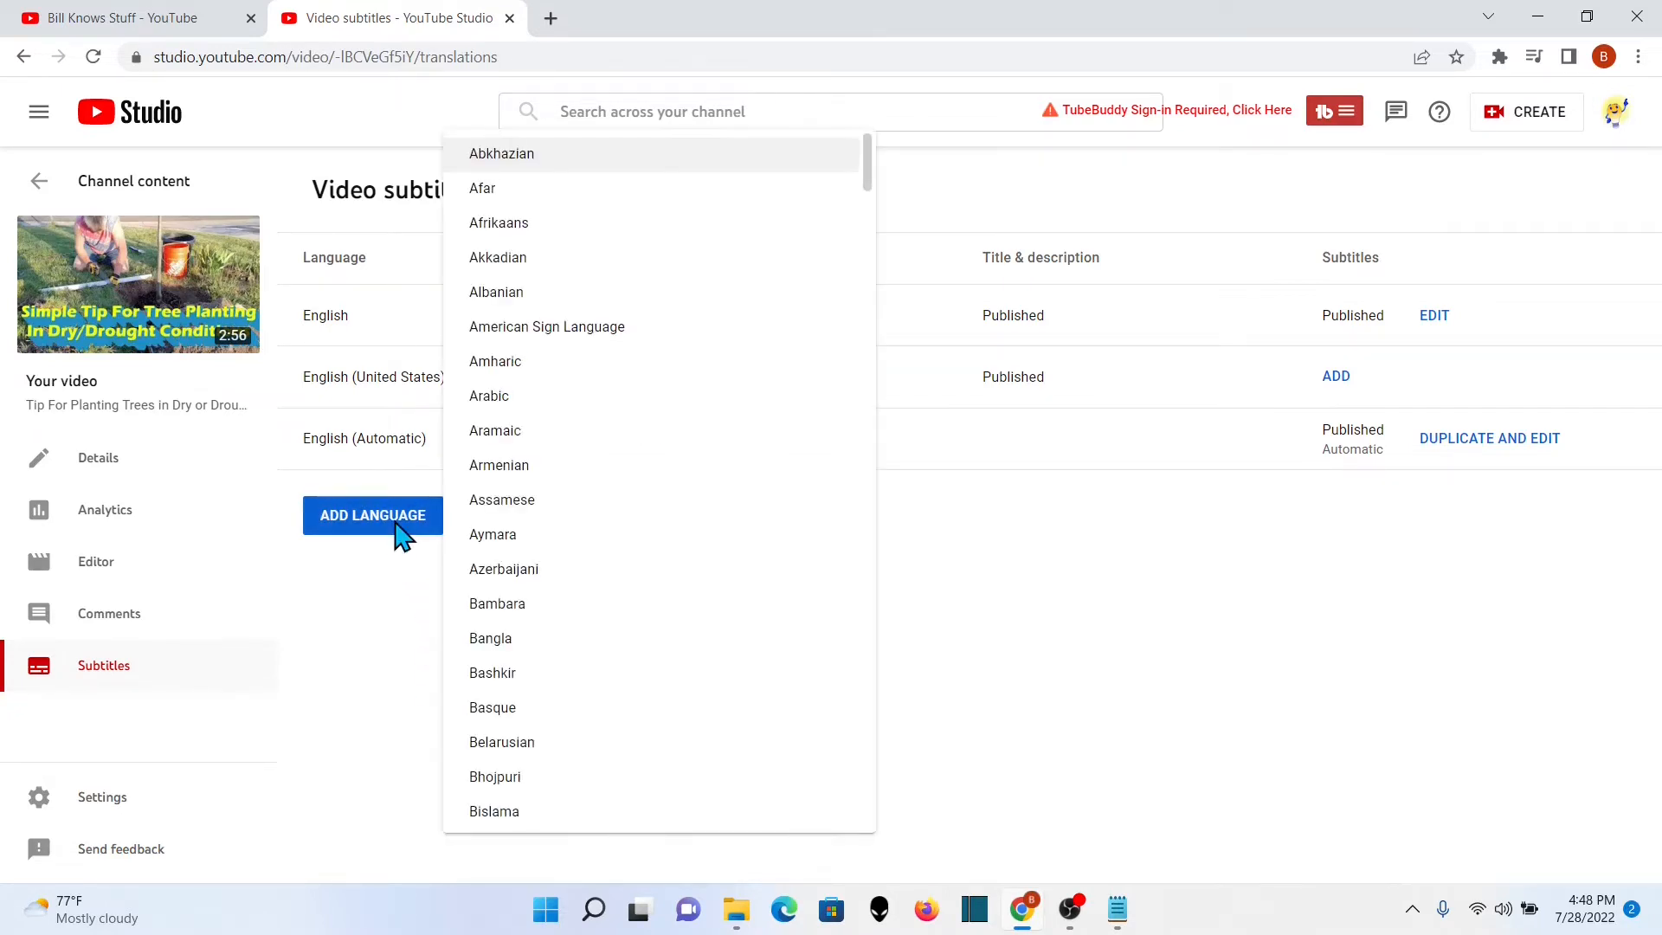
scroll(575, 509, "down", 10)
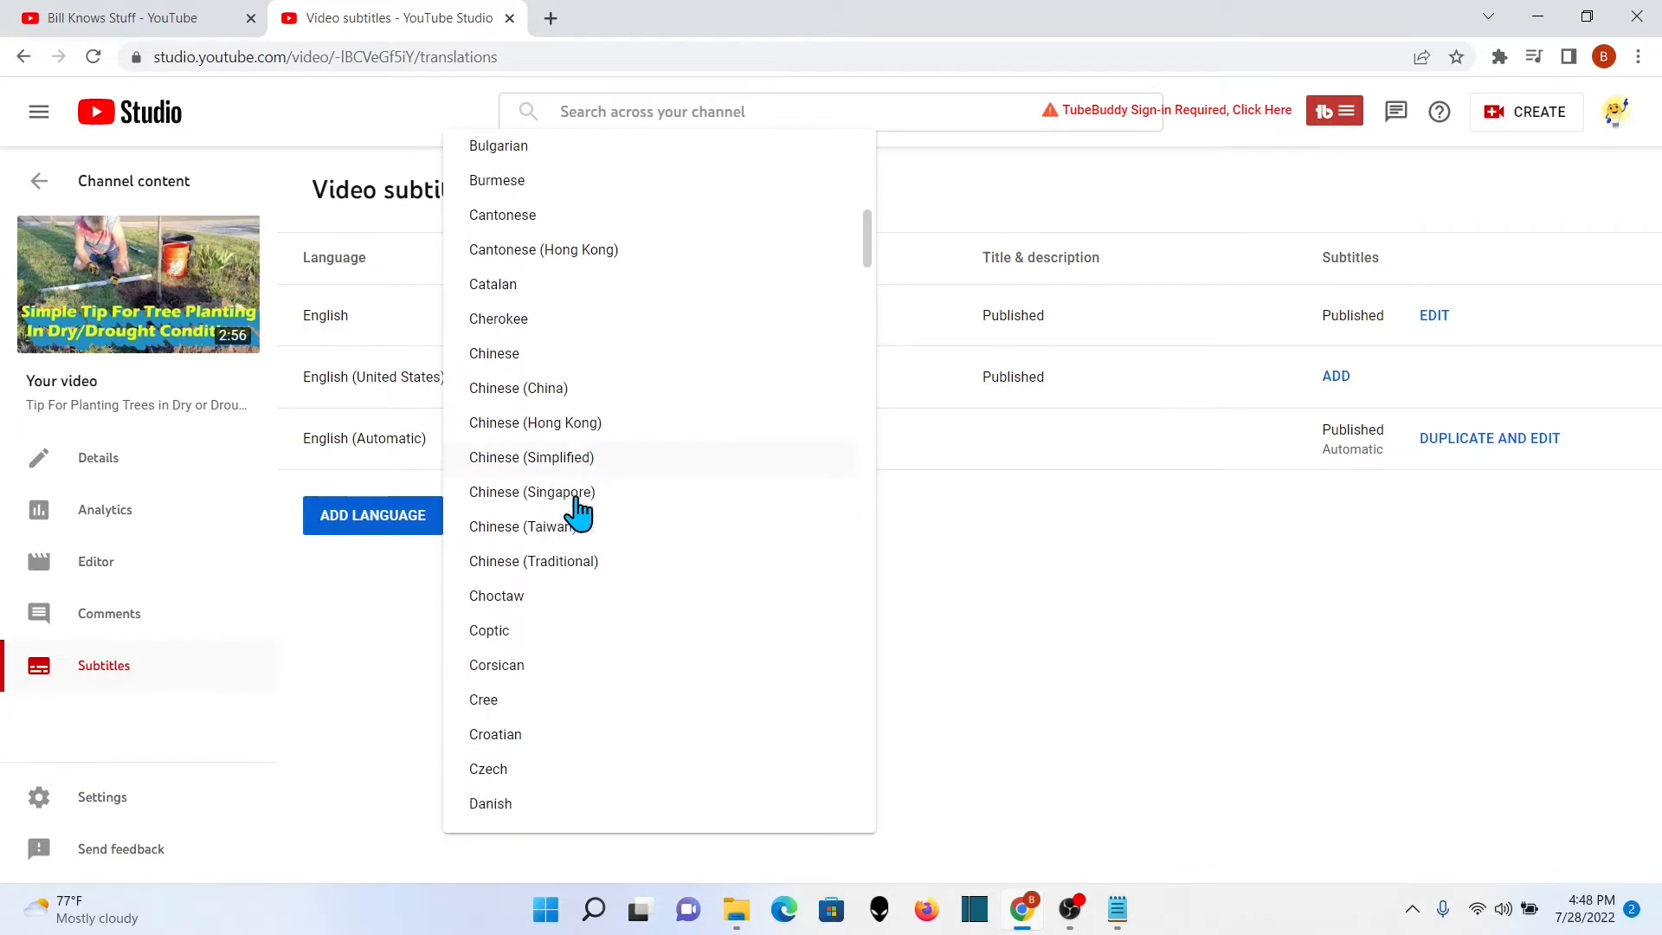
scroll(576, 511, "down", 10)
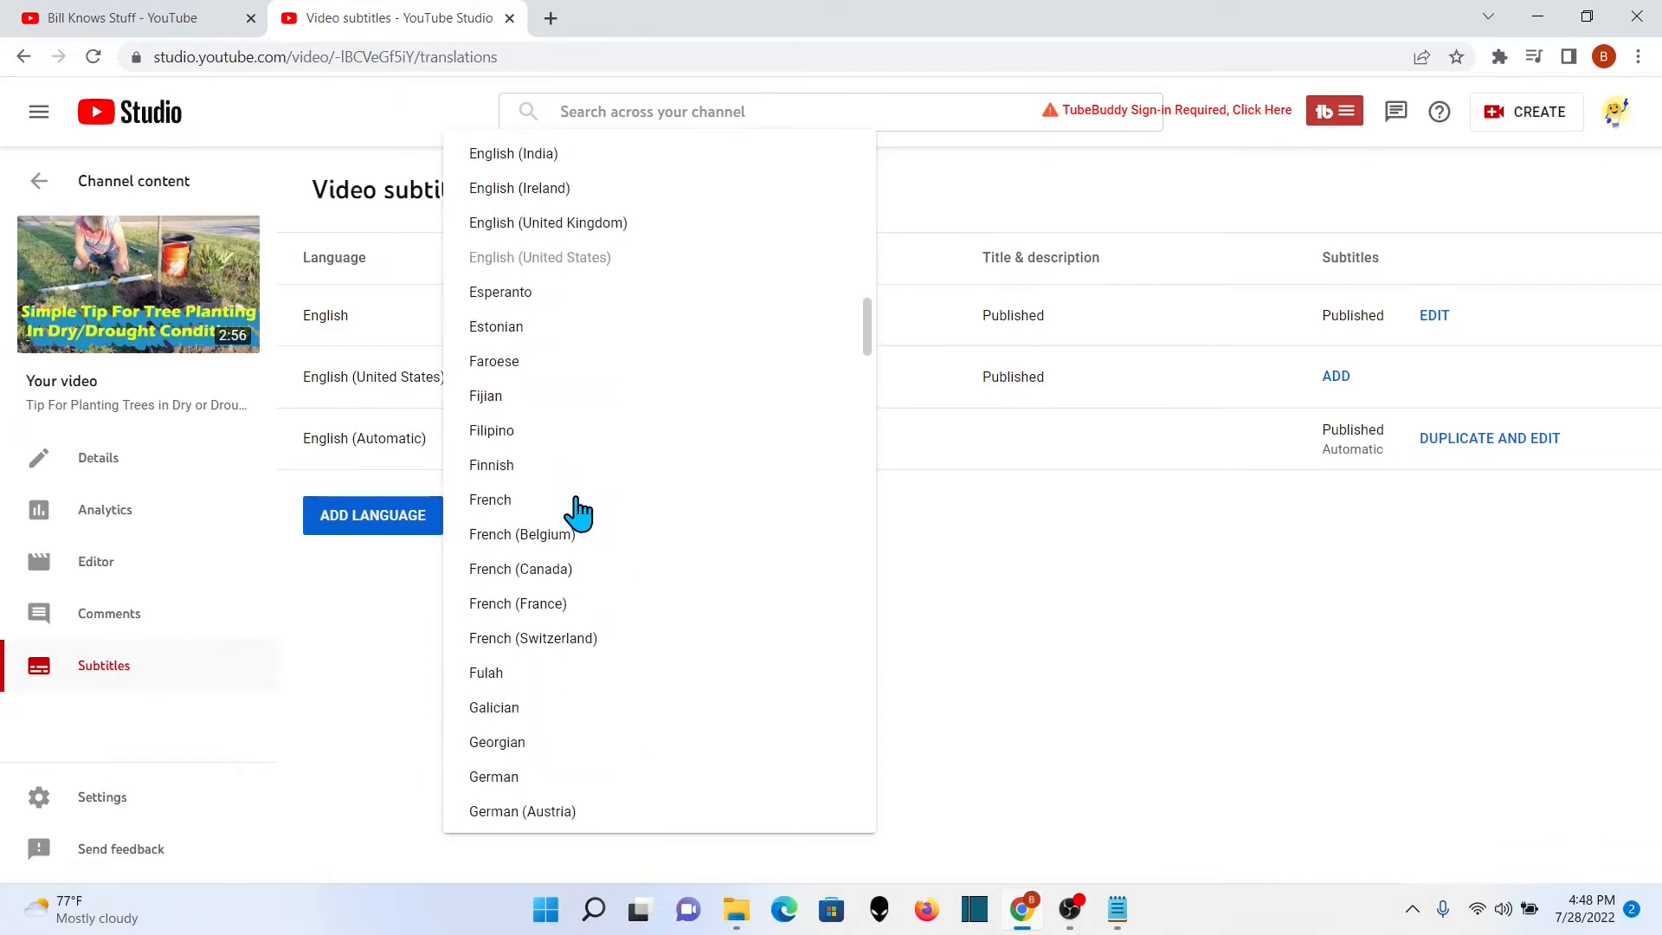
left_click(507, 567)
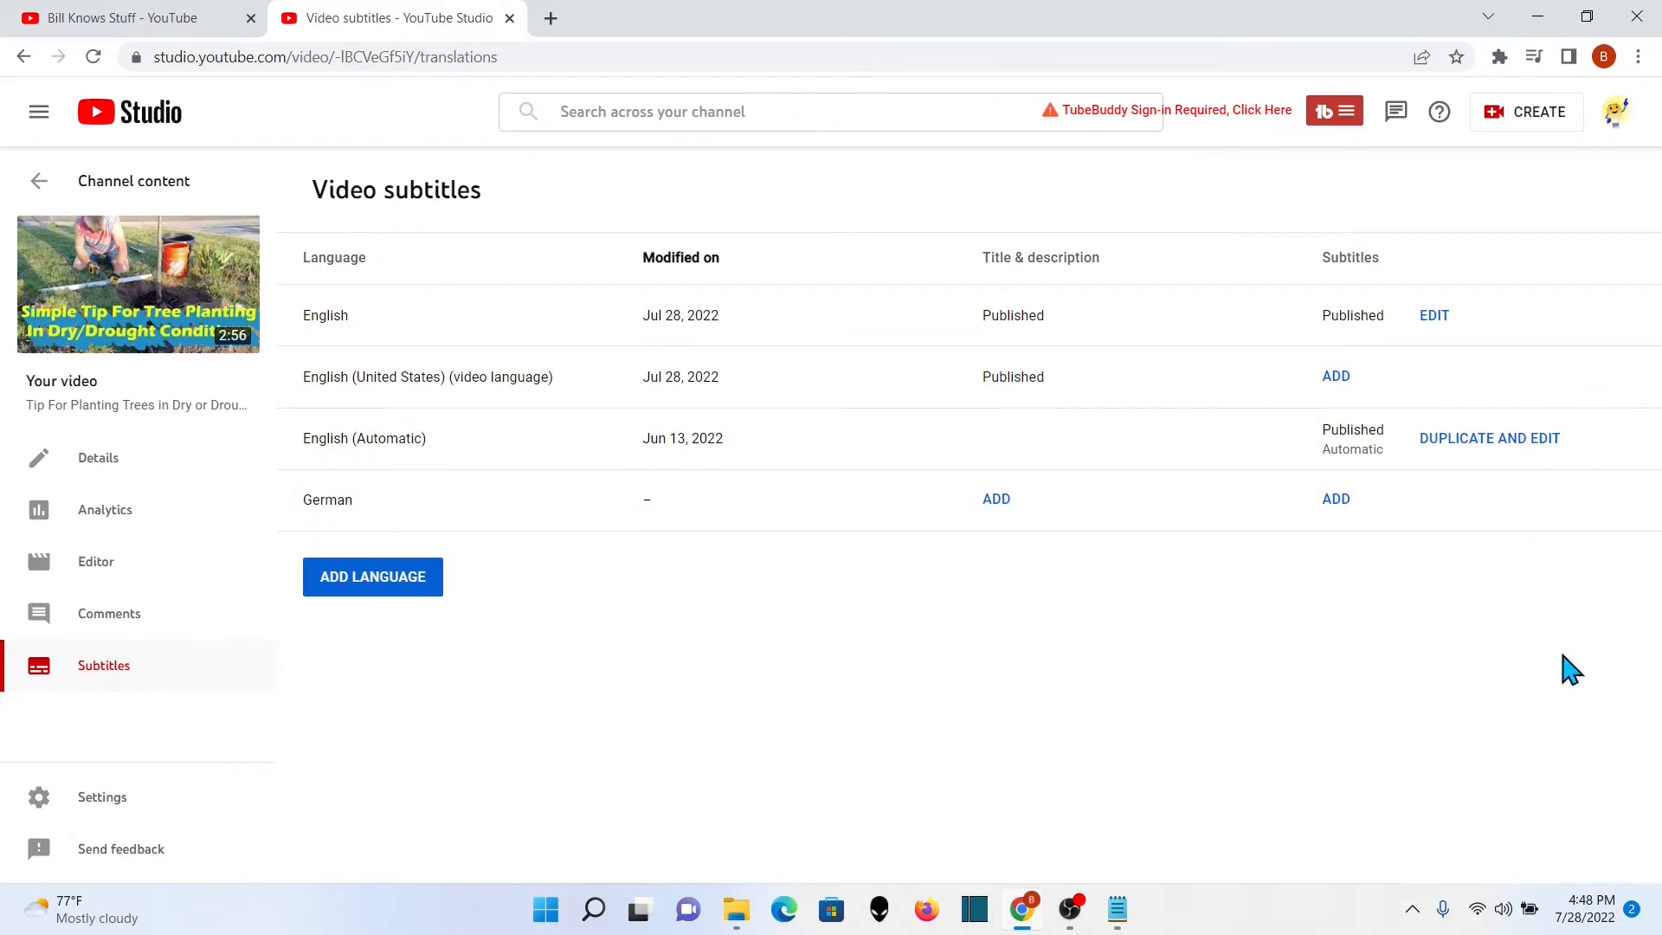
left_click(1337, 500)
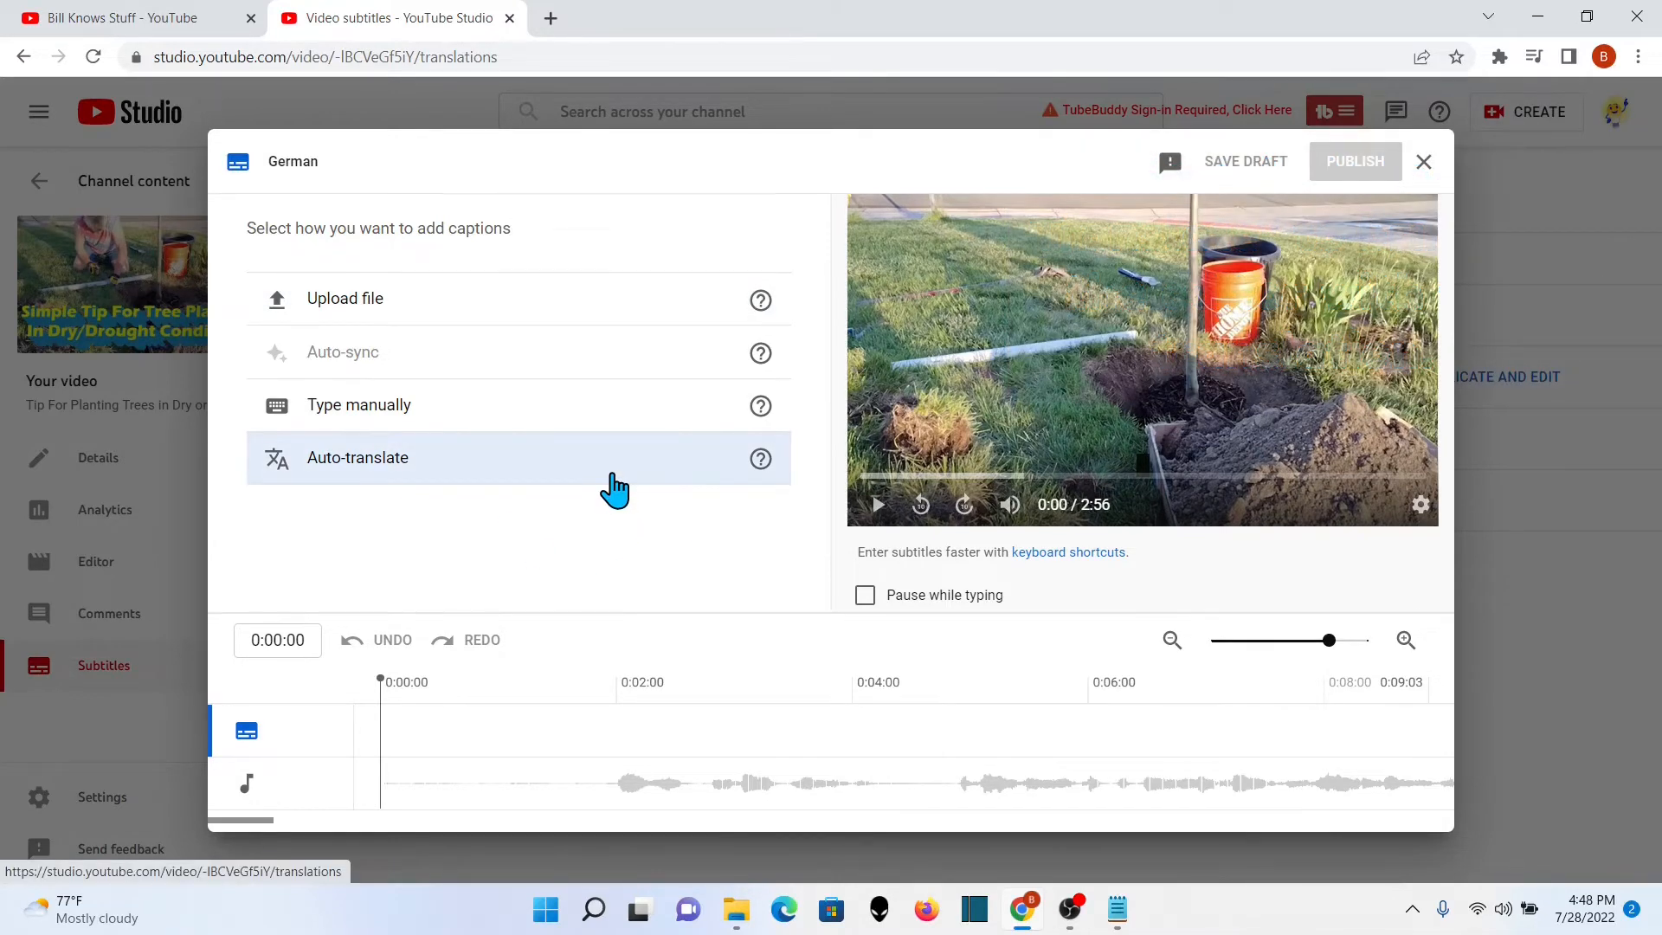
left_click(614, 489)
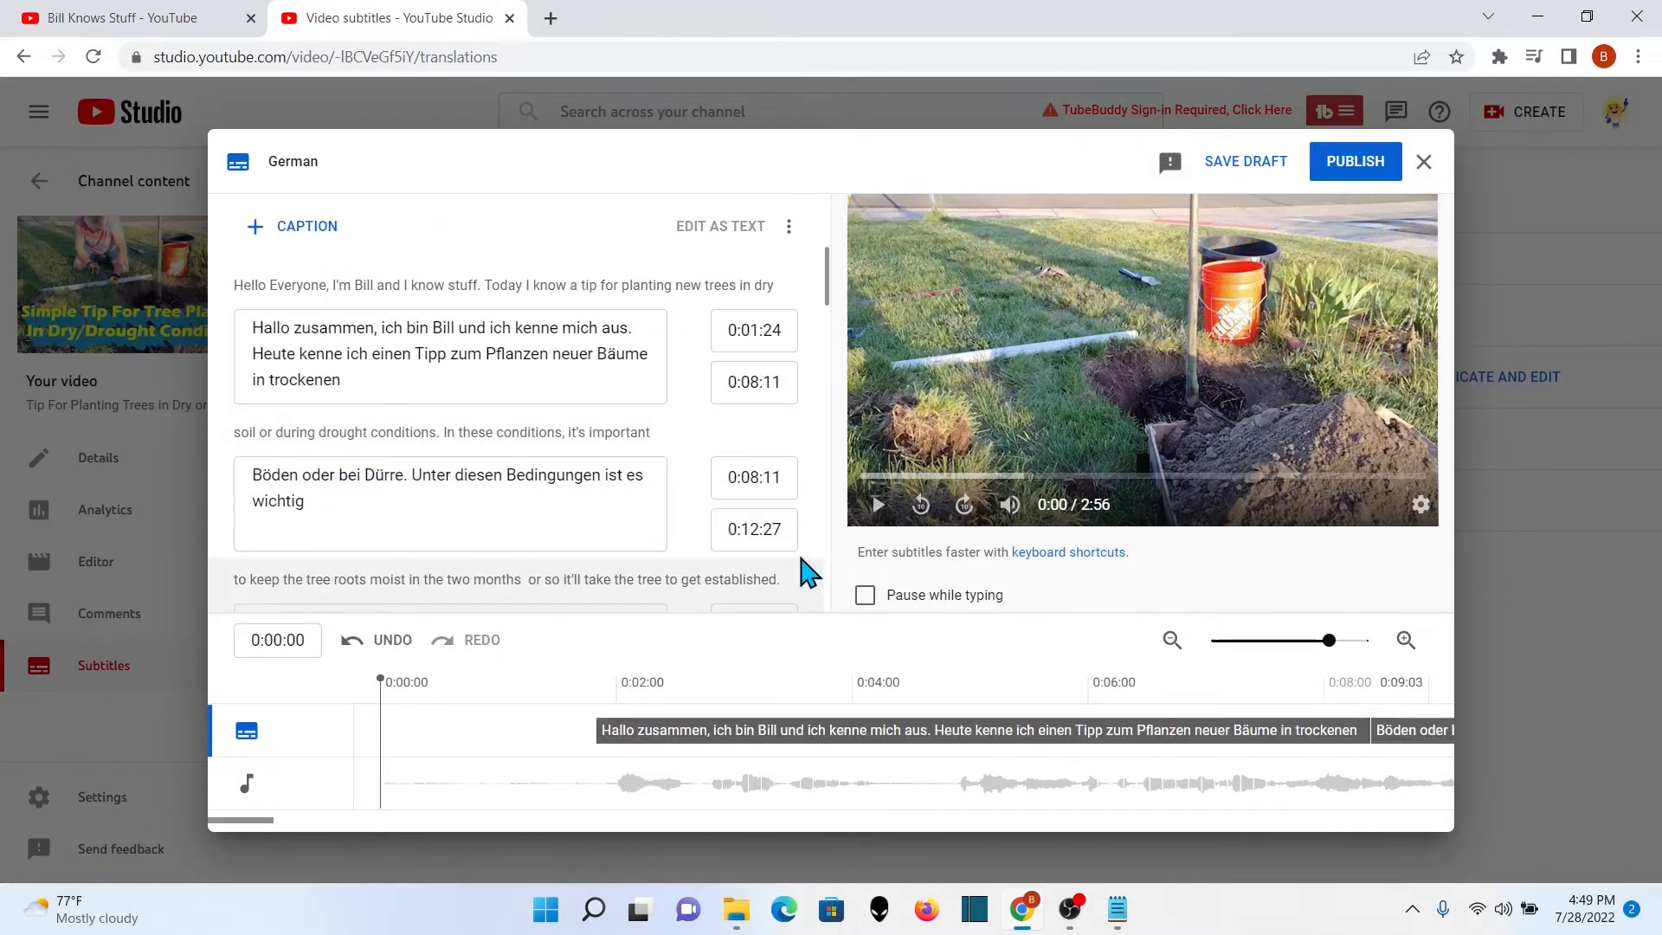
Step: Play the German captions from 0:01:22 to 0:08:11 to check the first caption's timing
left_click(590, 786)
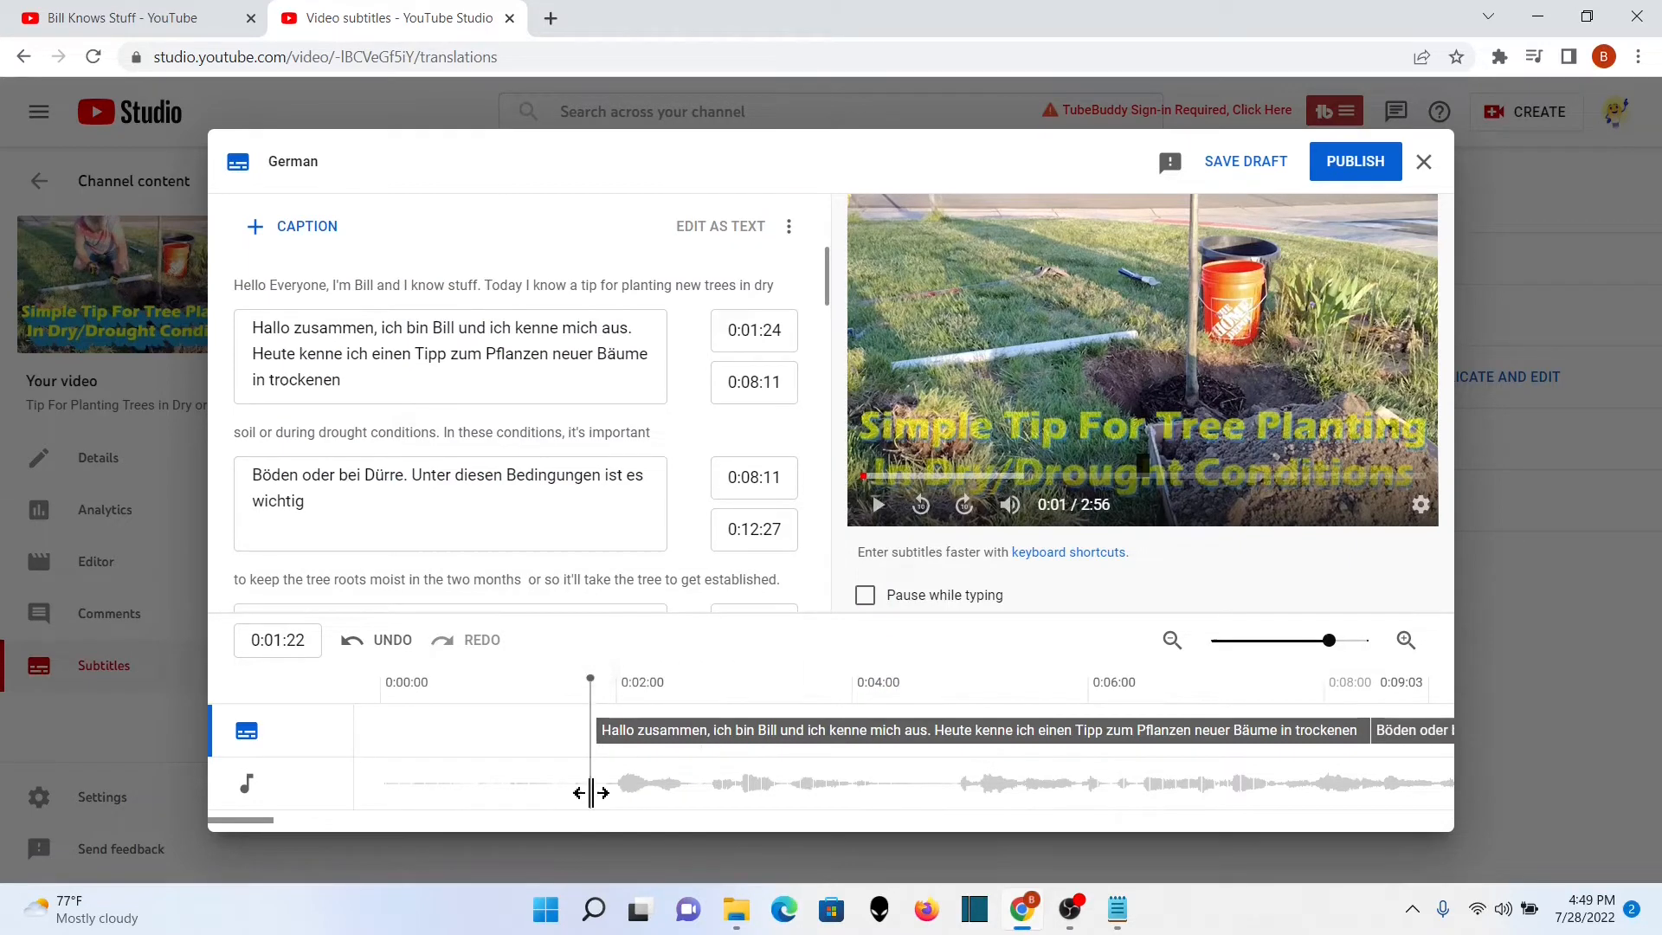
left_click(877, 504)
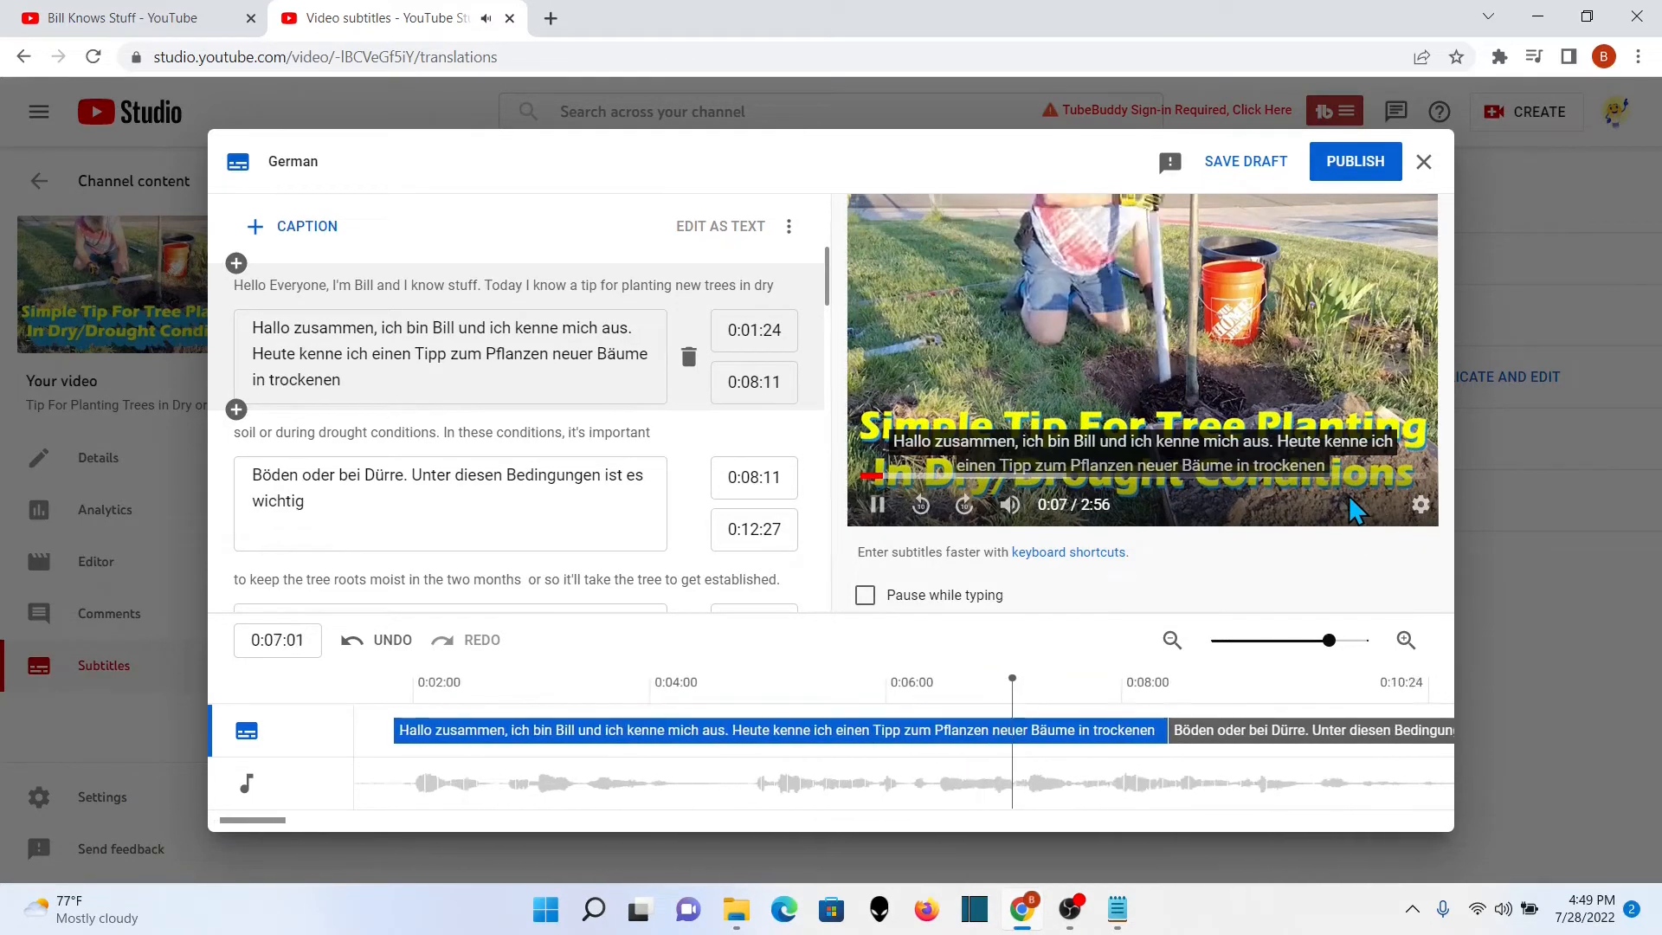
left_click(878, 511)
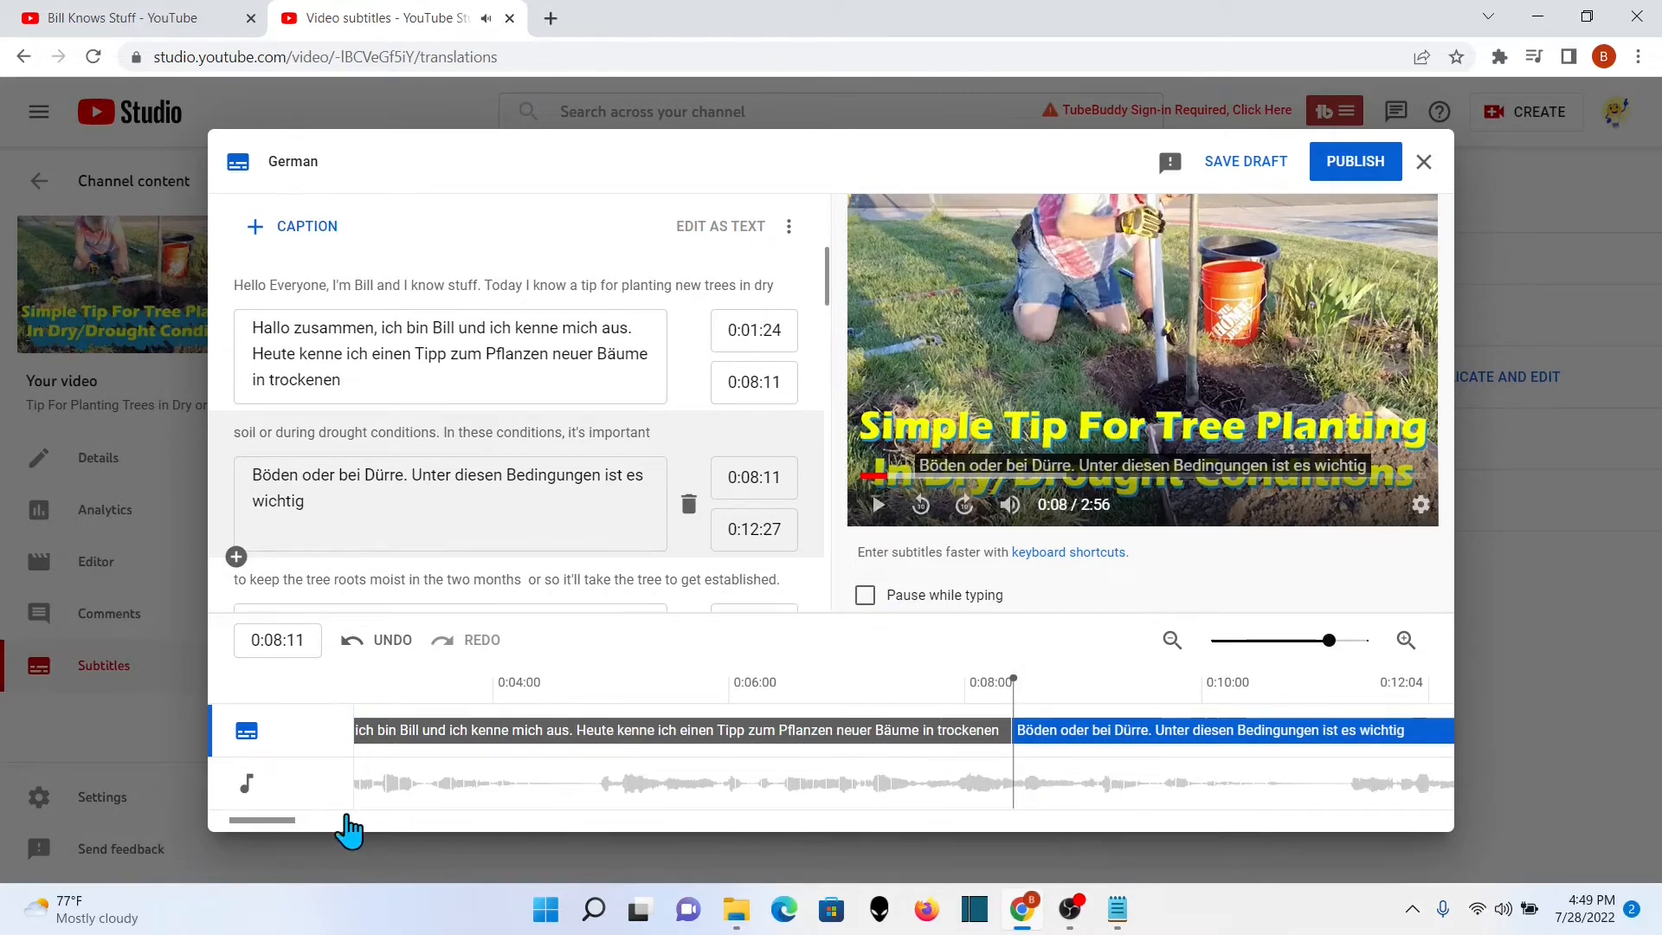
Step: Play the last German caption from 2:40:18 to check its timing, and publish the German subtitles
left_click_drag(270, 820, 1363, 829)
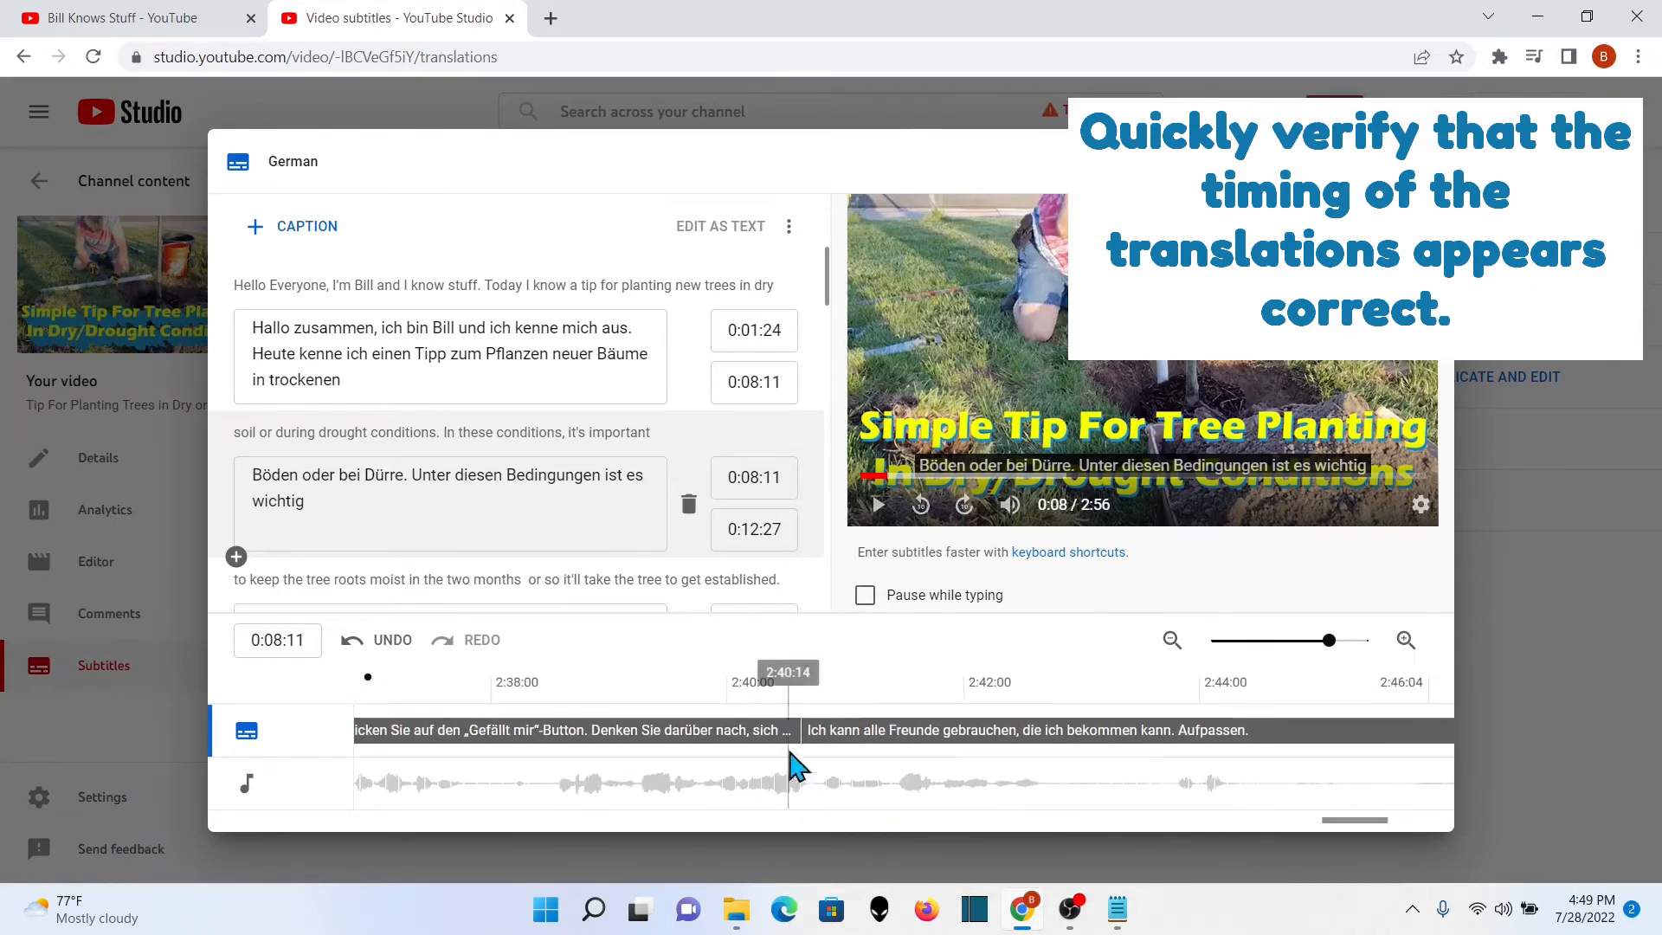
left_click(802, 684)
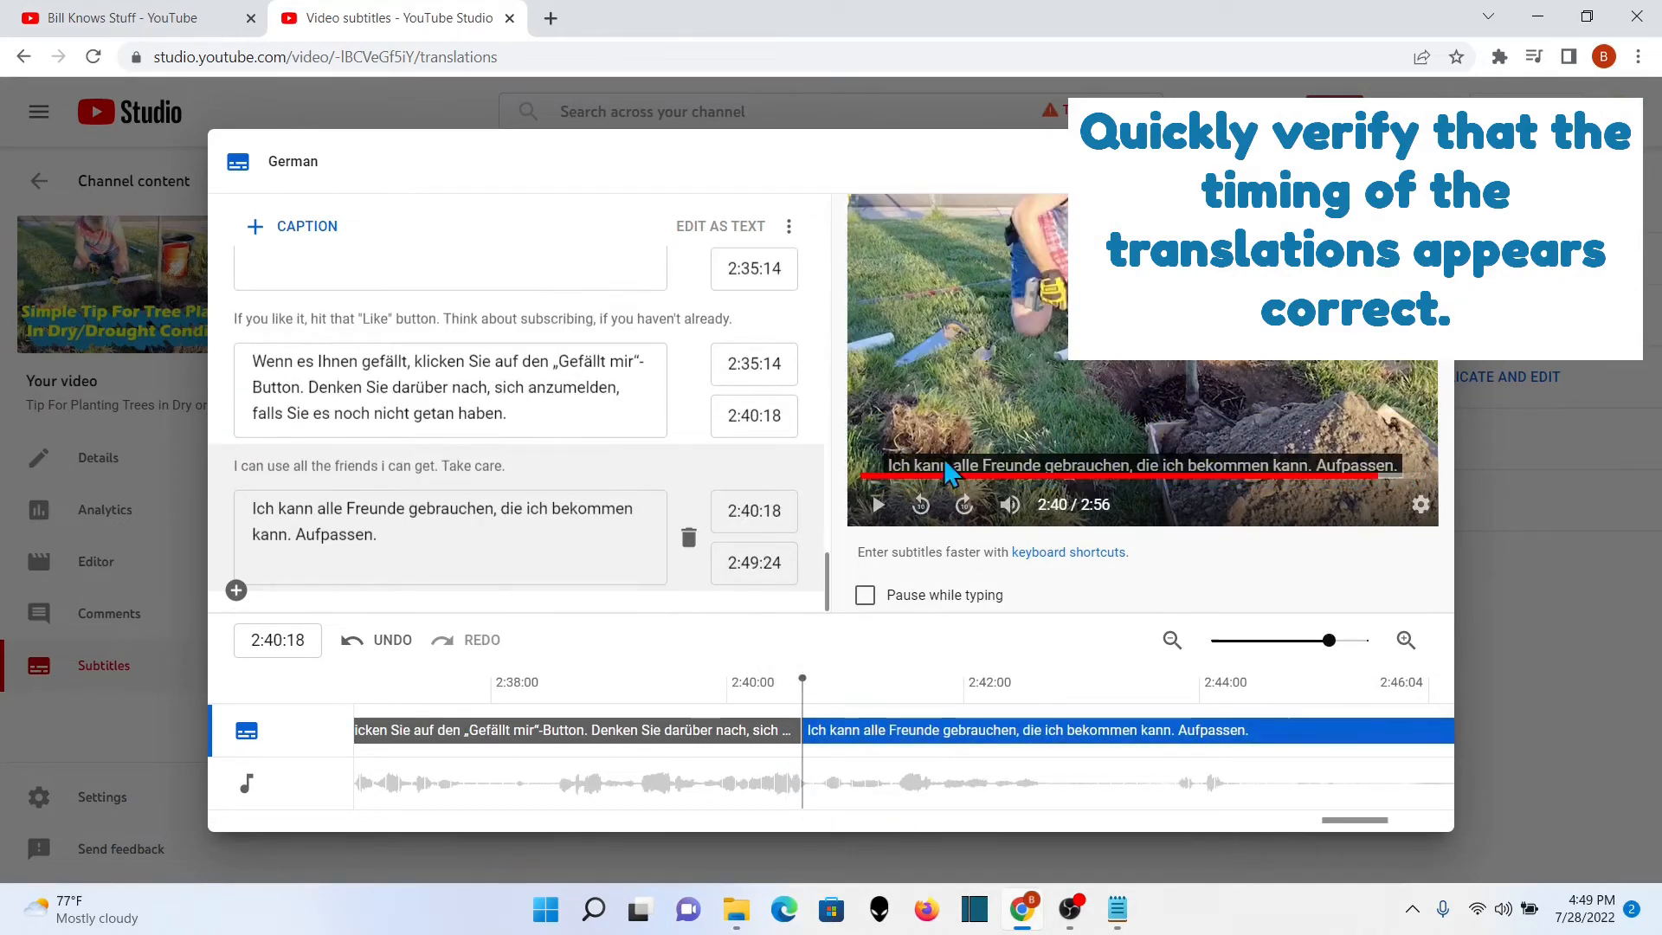
left_click(877, 505)
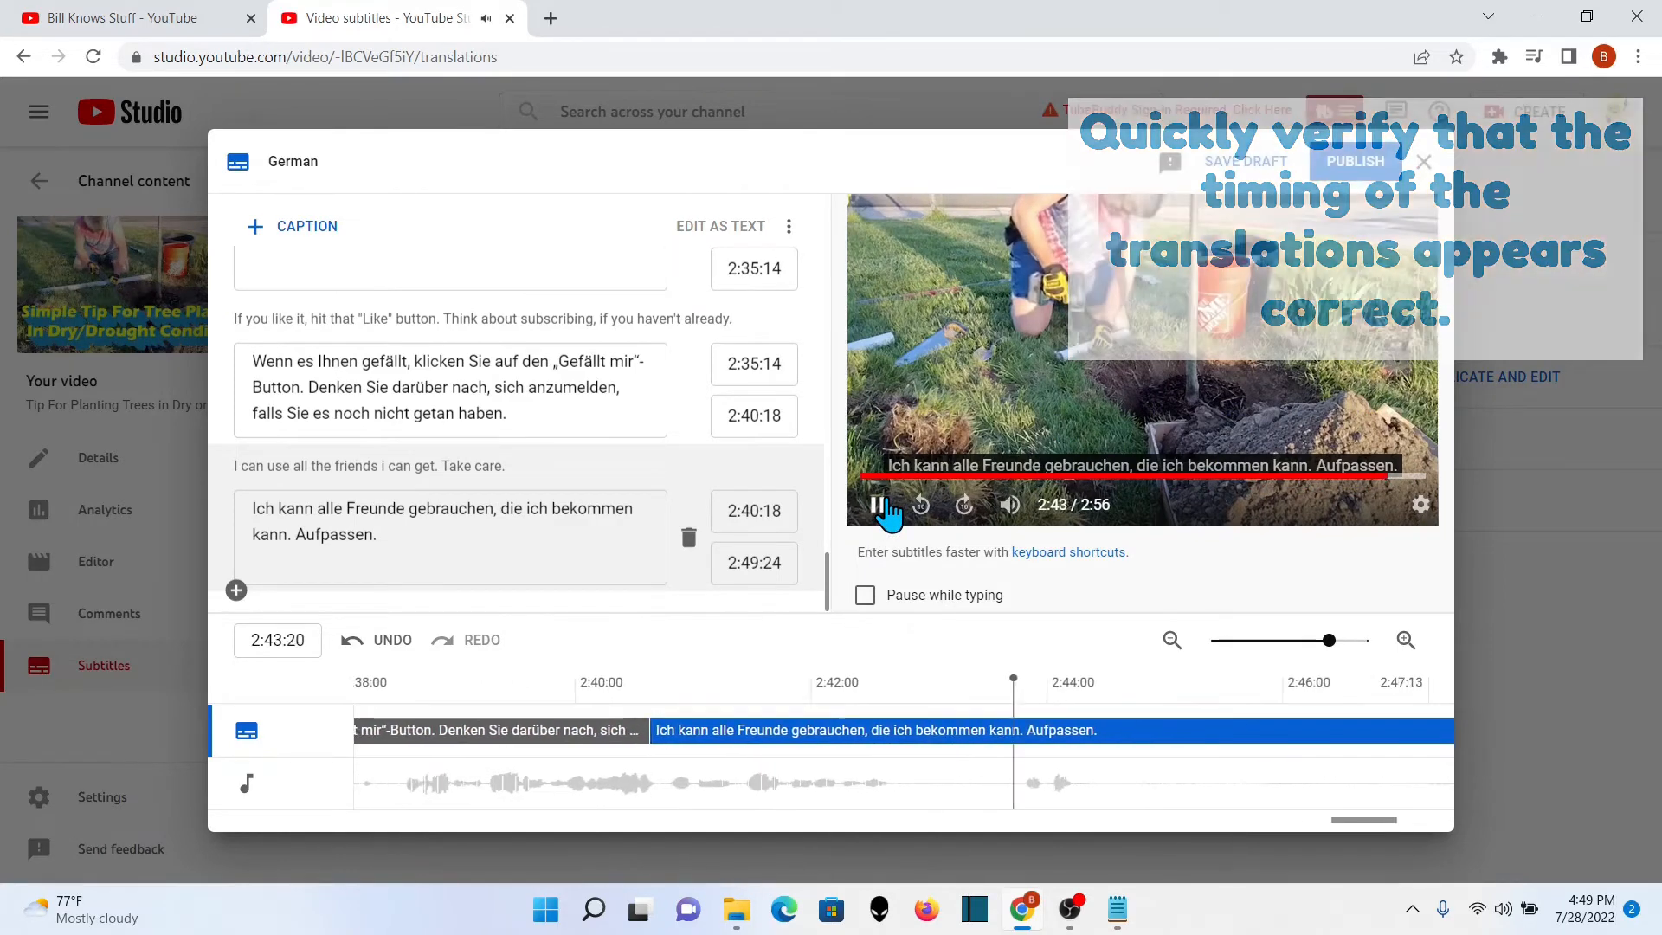
left_click(877, 505)
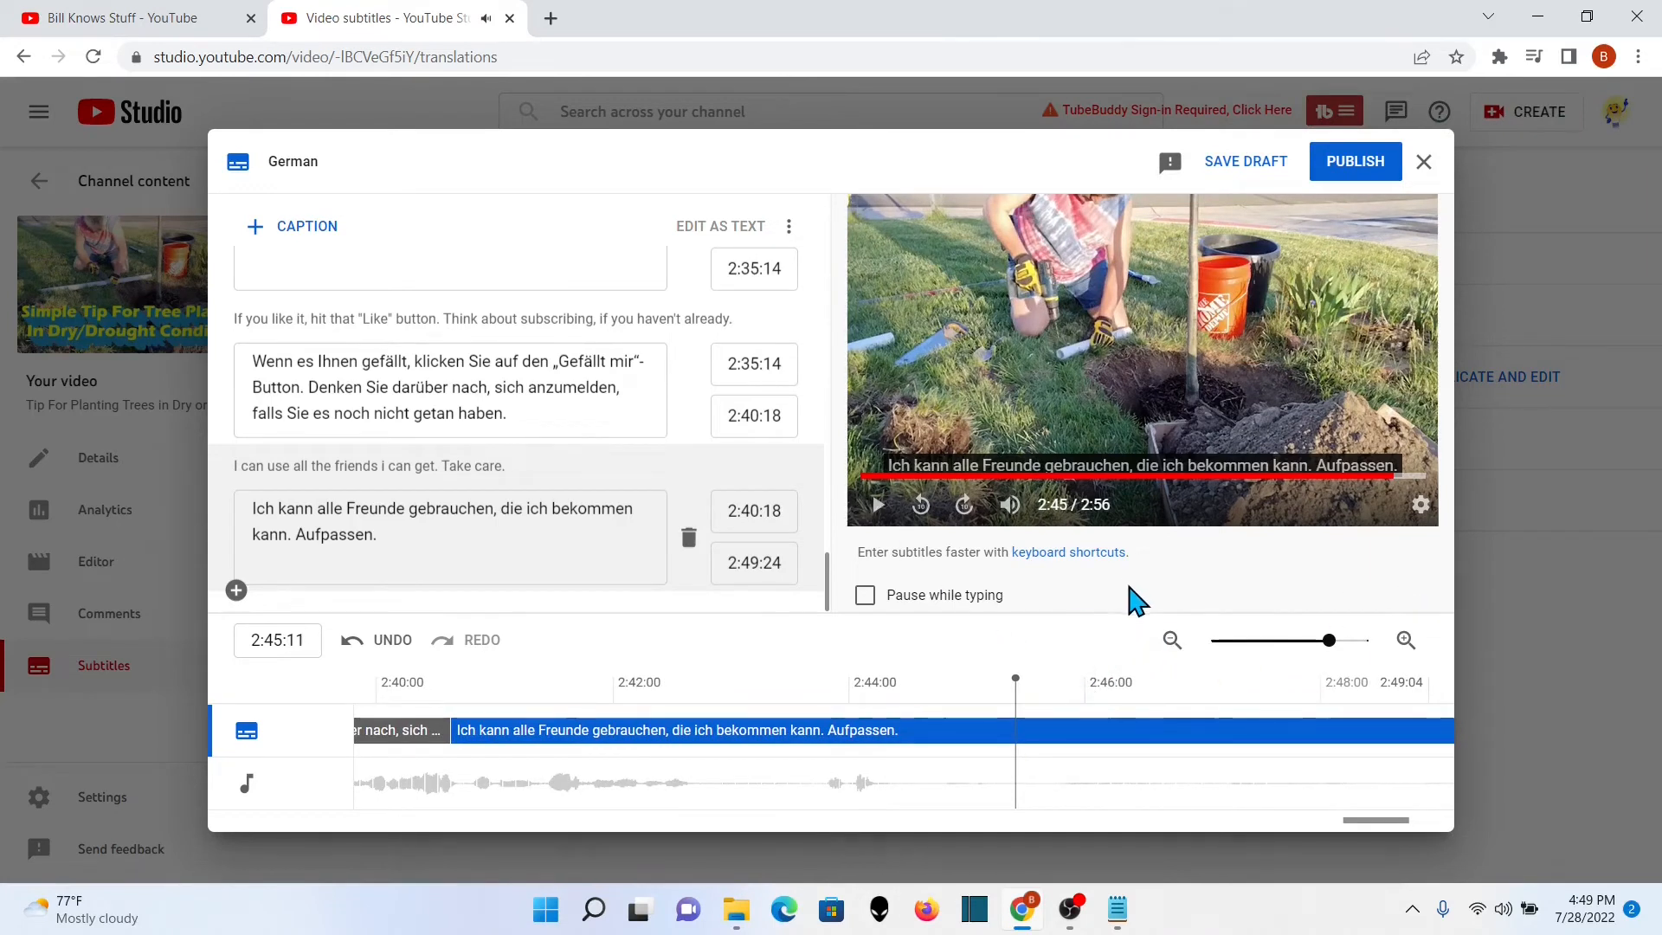
left_click(1374, 173)
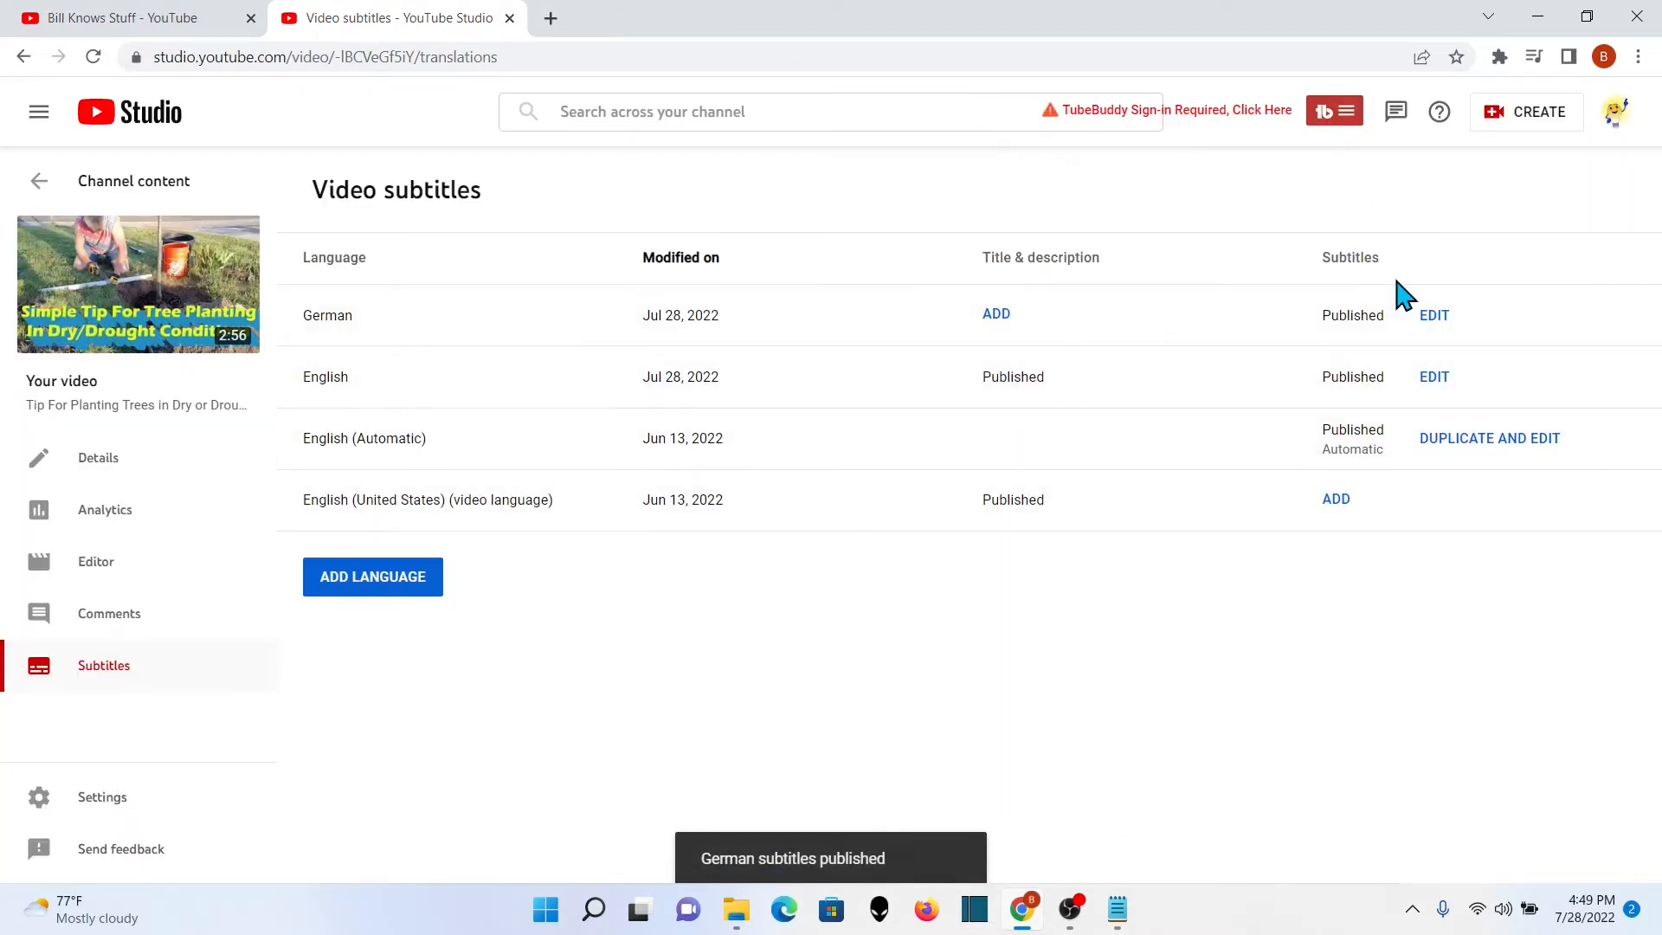
Step: Start adding the German title and description, and open Google Translate in a new browser tab
left_click(1000, 316)
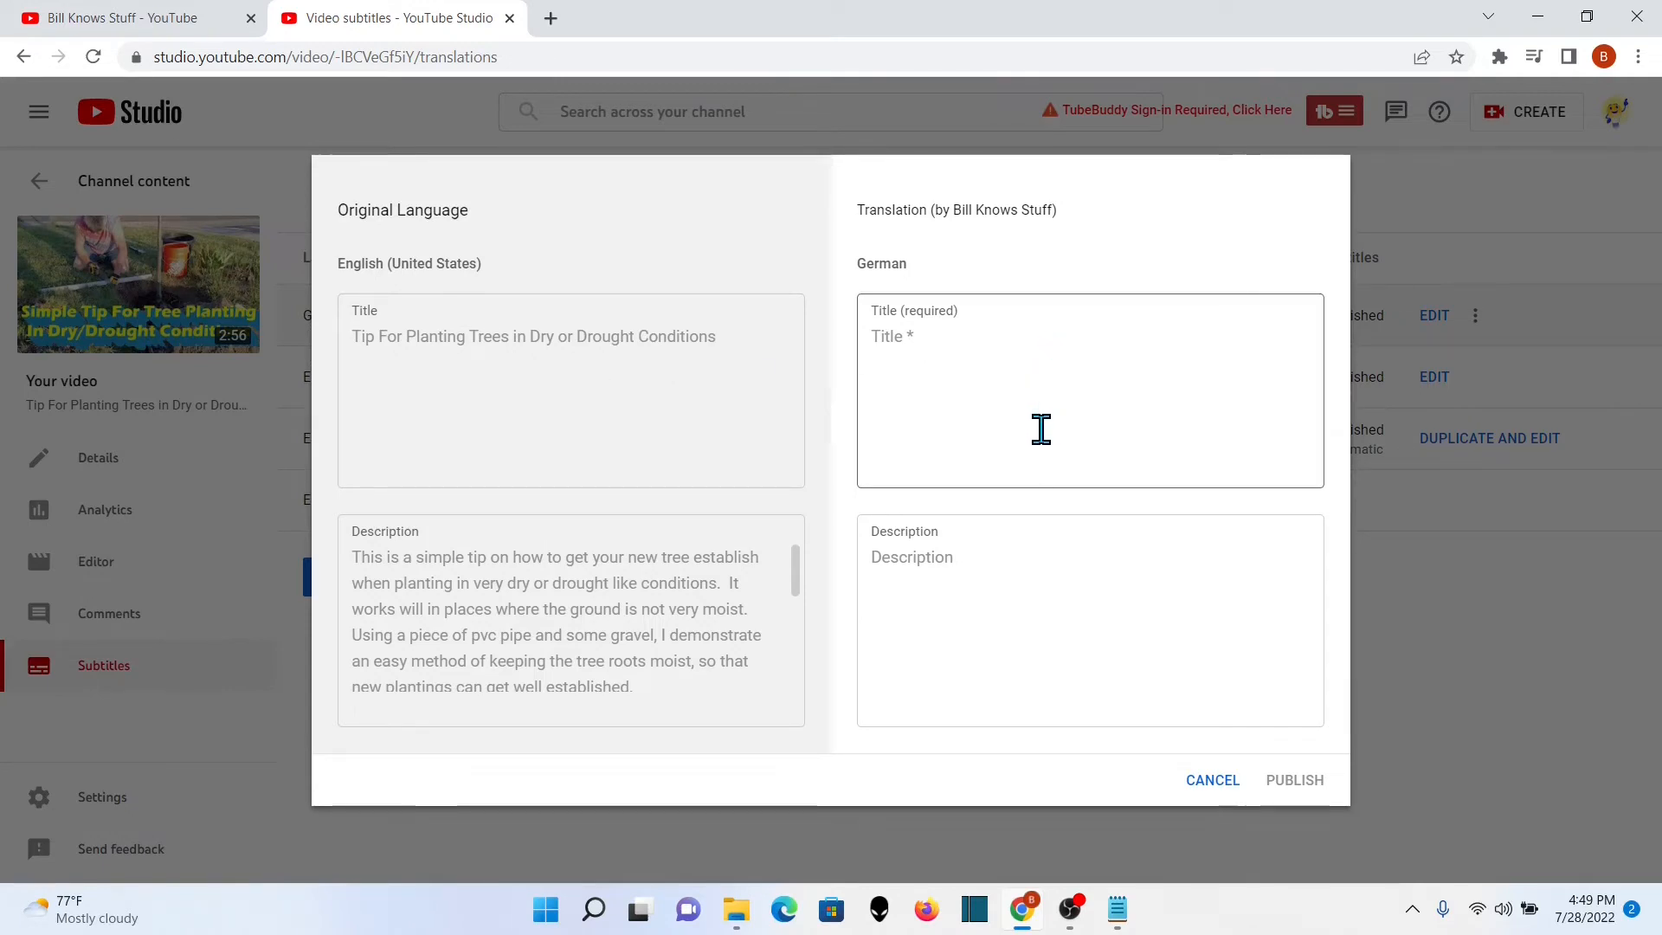
left_click(551, 19)
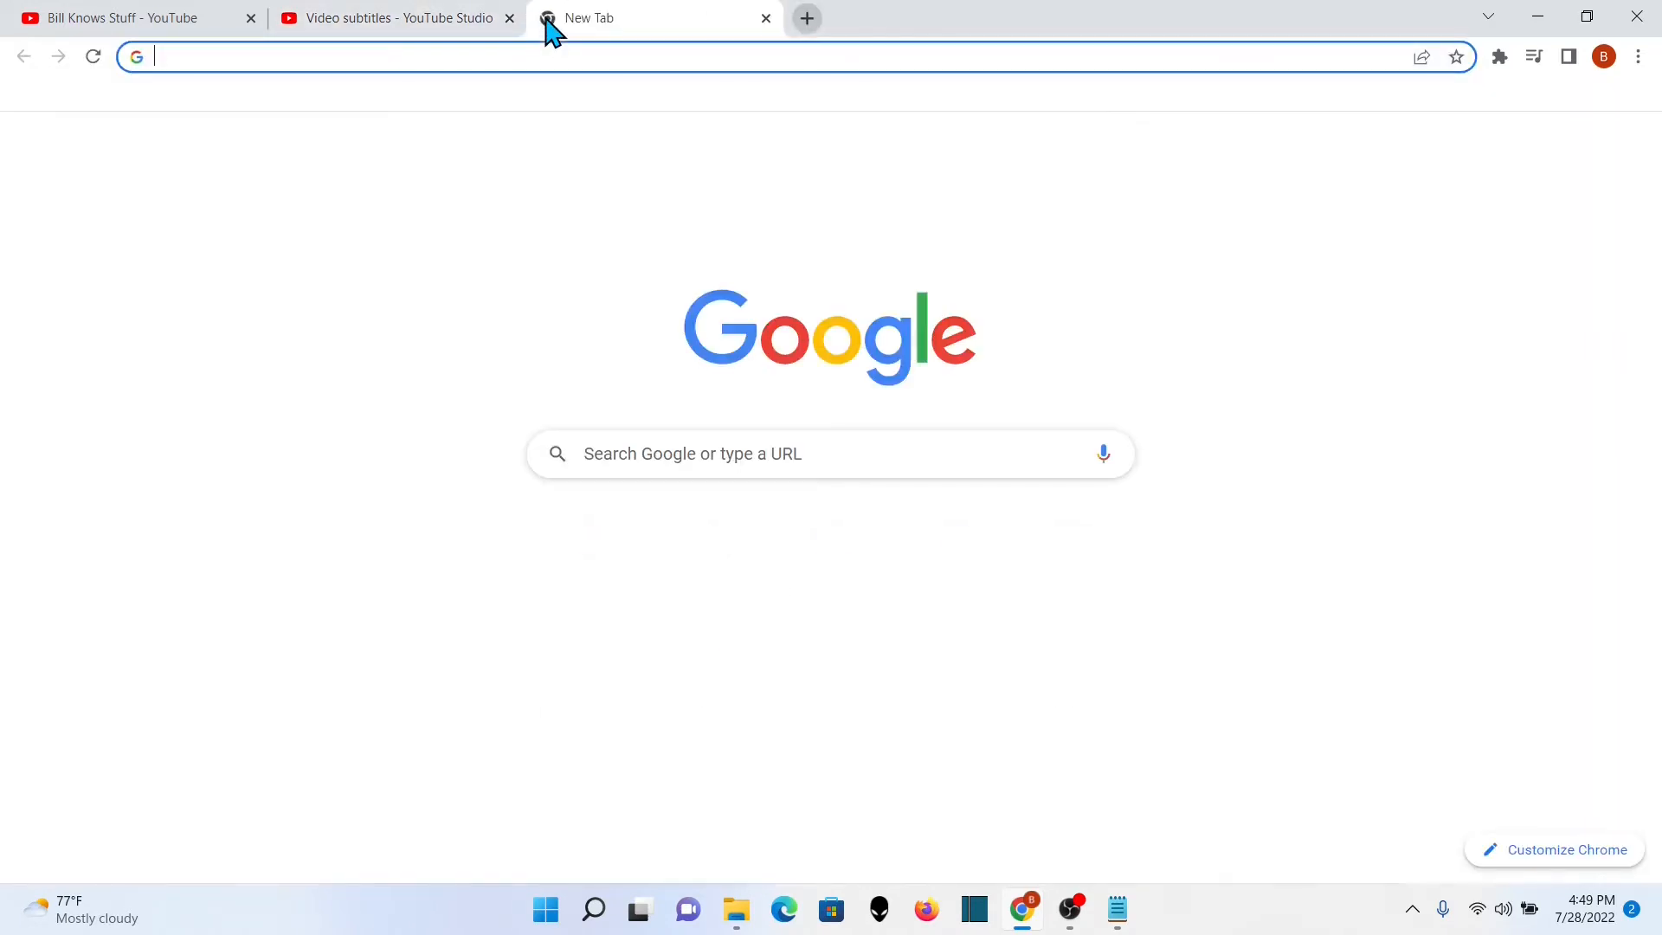
left_click(540, 54)
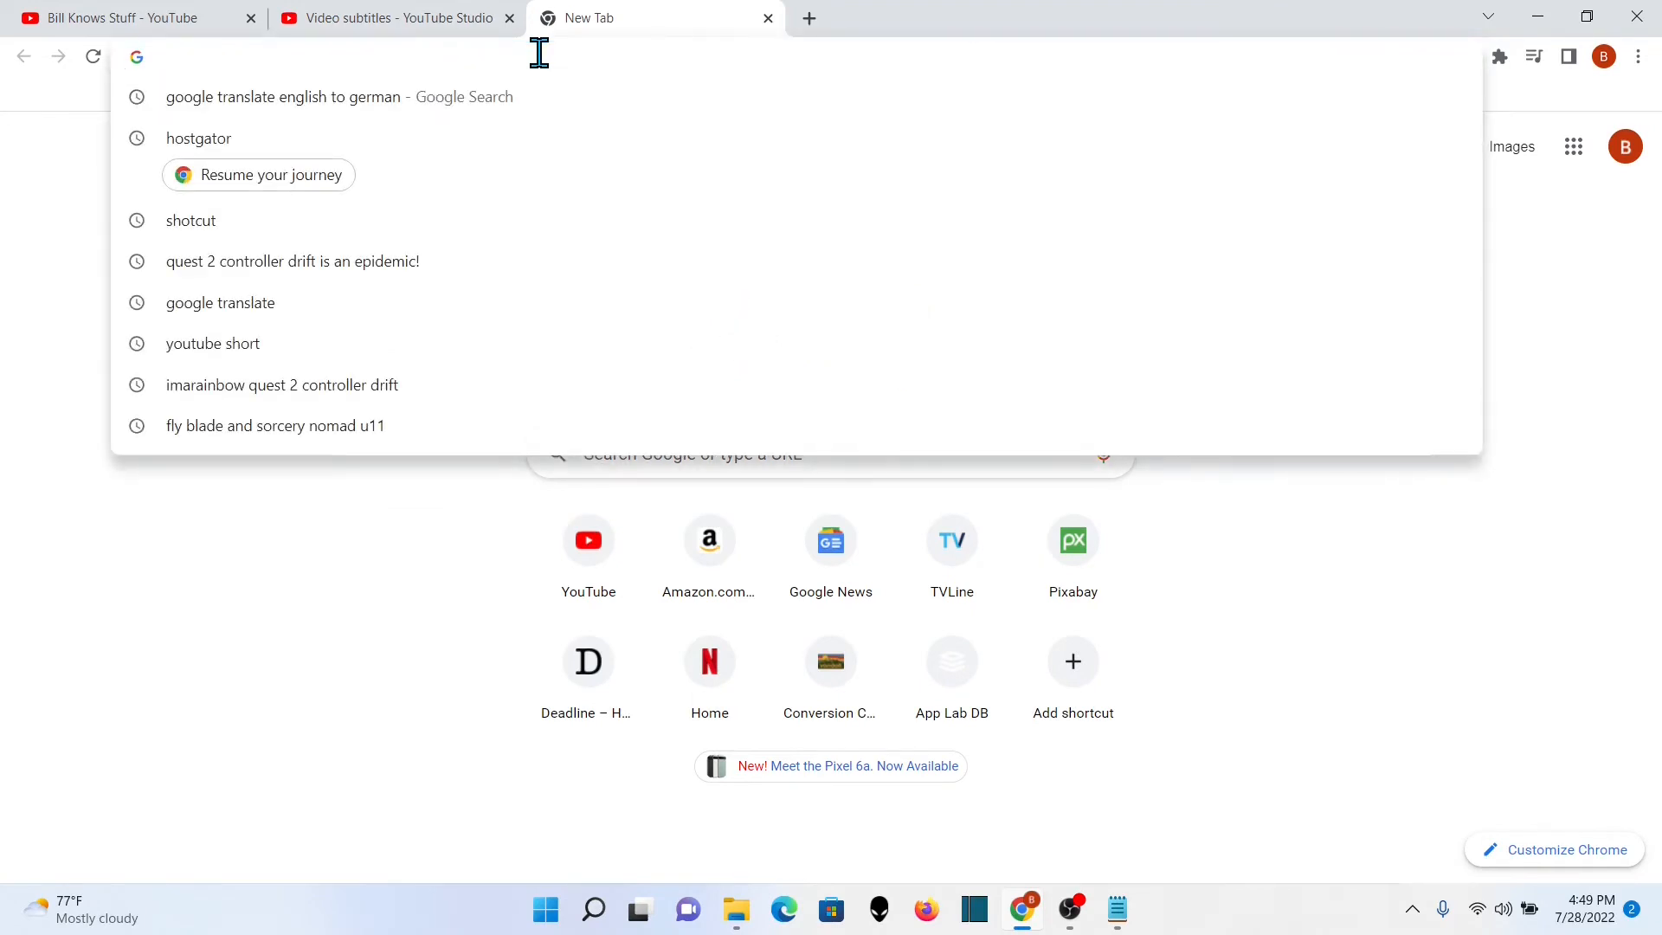
type("goo")
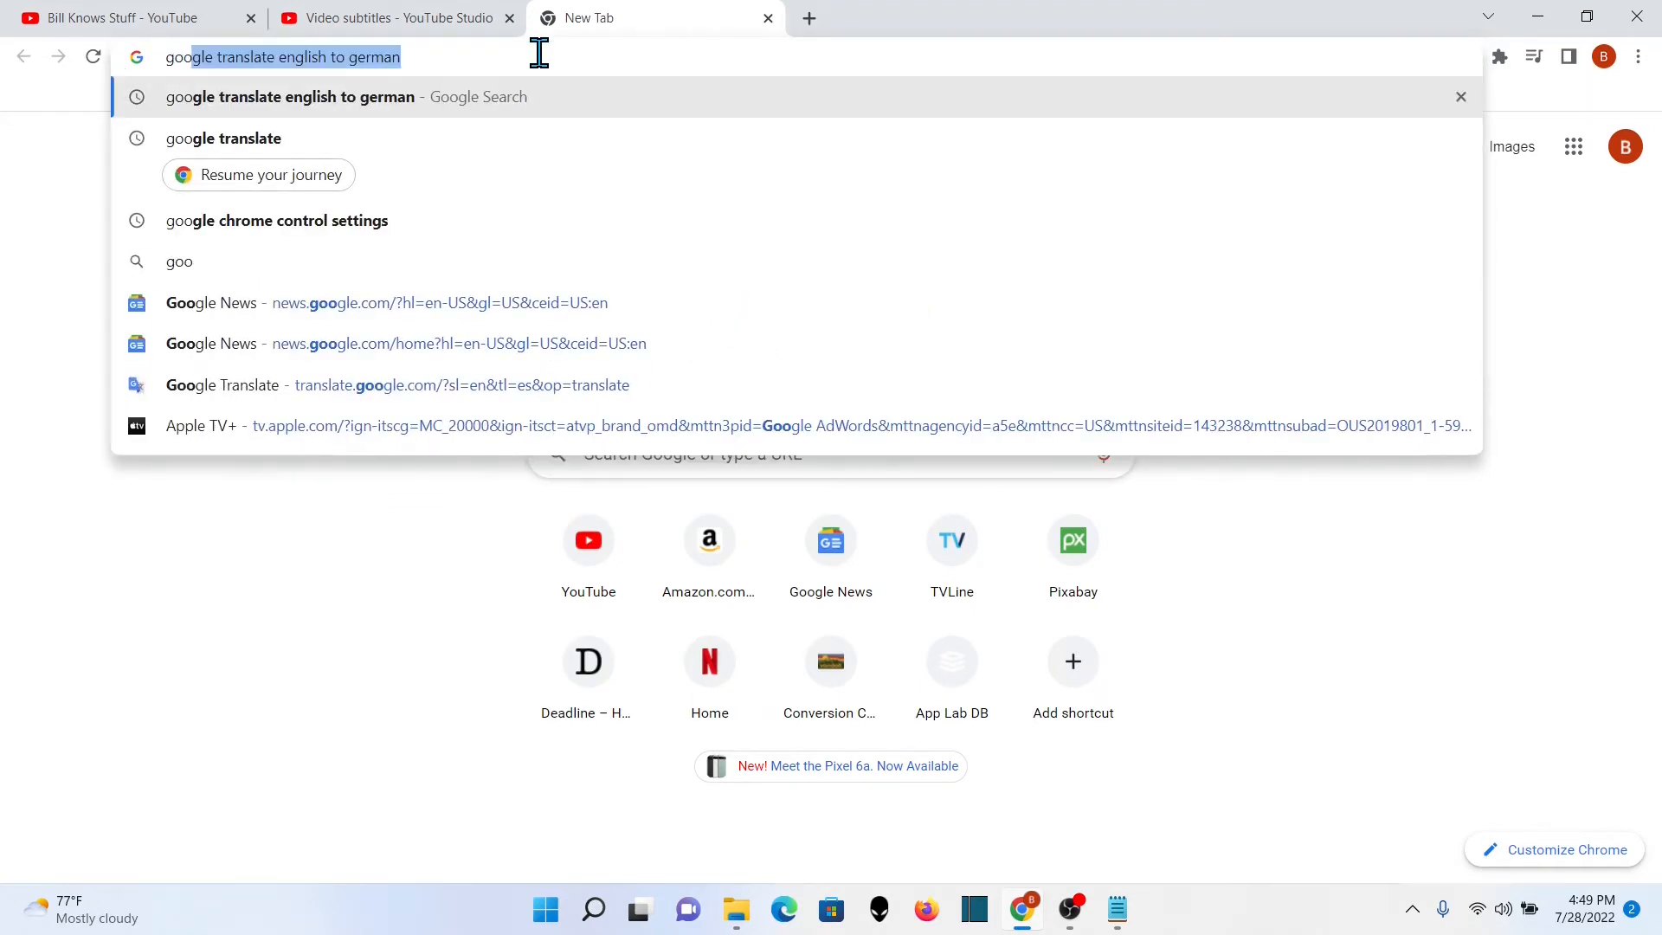
key("Down")
key("Return")
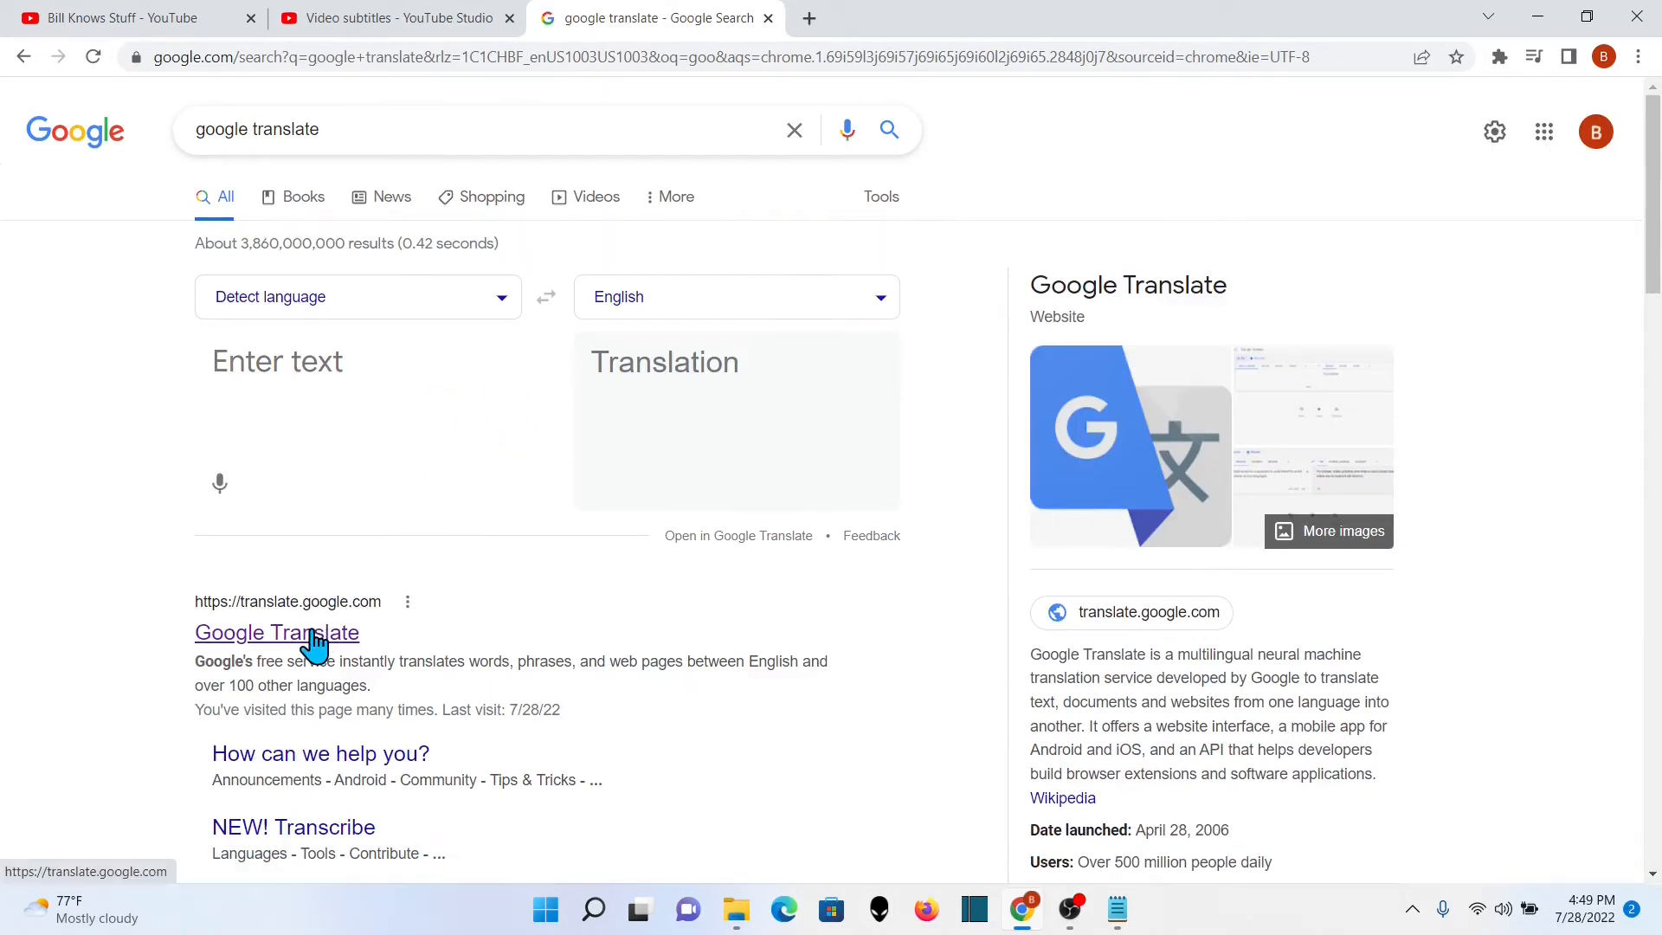
left_click(320, 634)
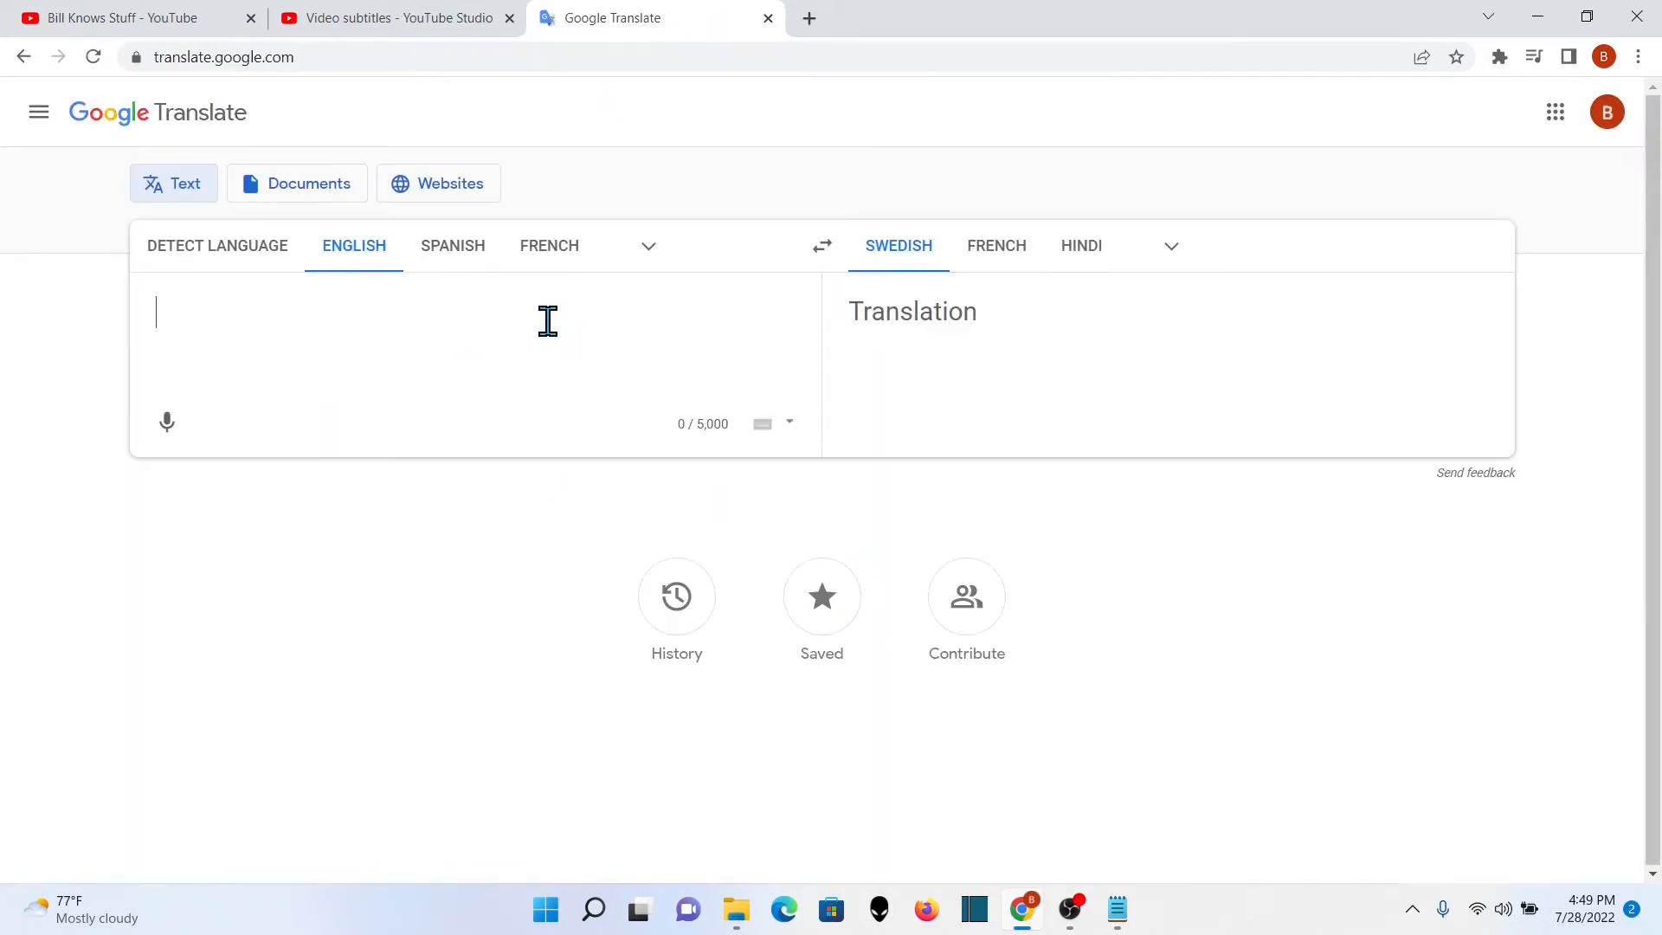
Step: Copy the original English video title into Google Translate and translate it into German
left_click(436, 26)
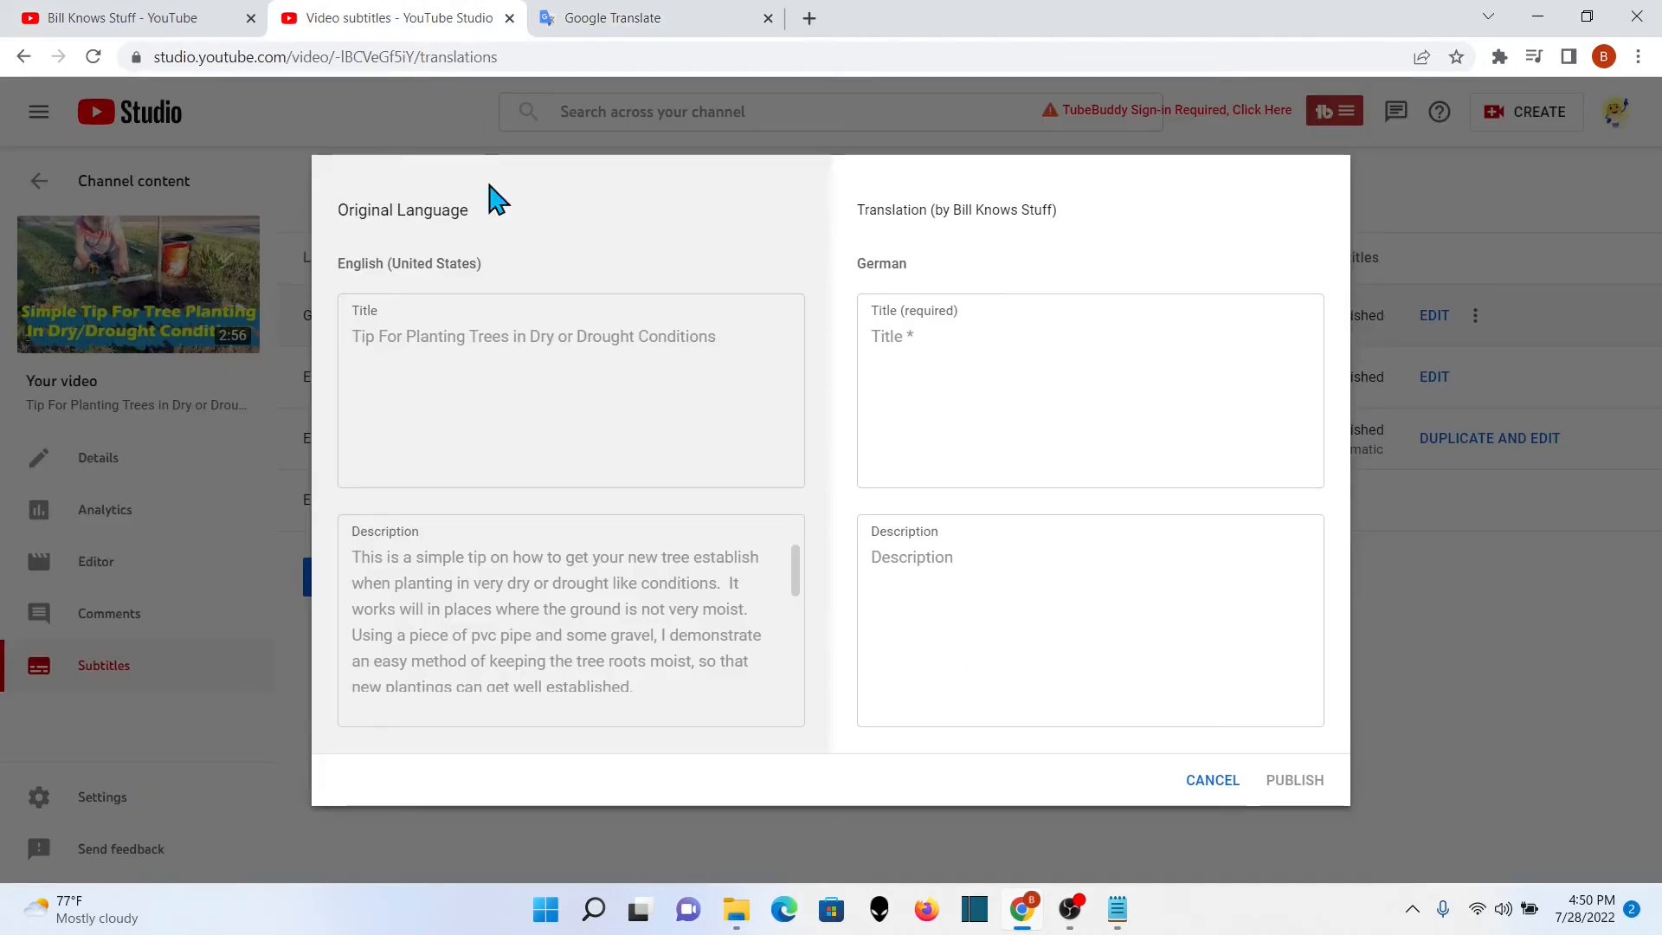
left_click_drag(352, 338, 704, 371)
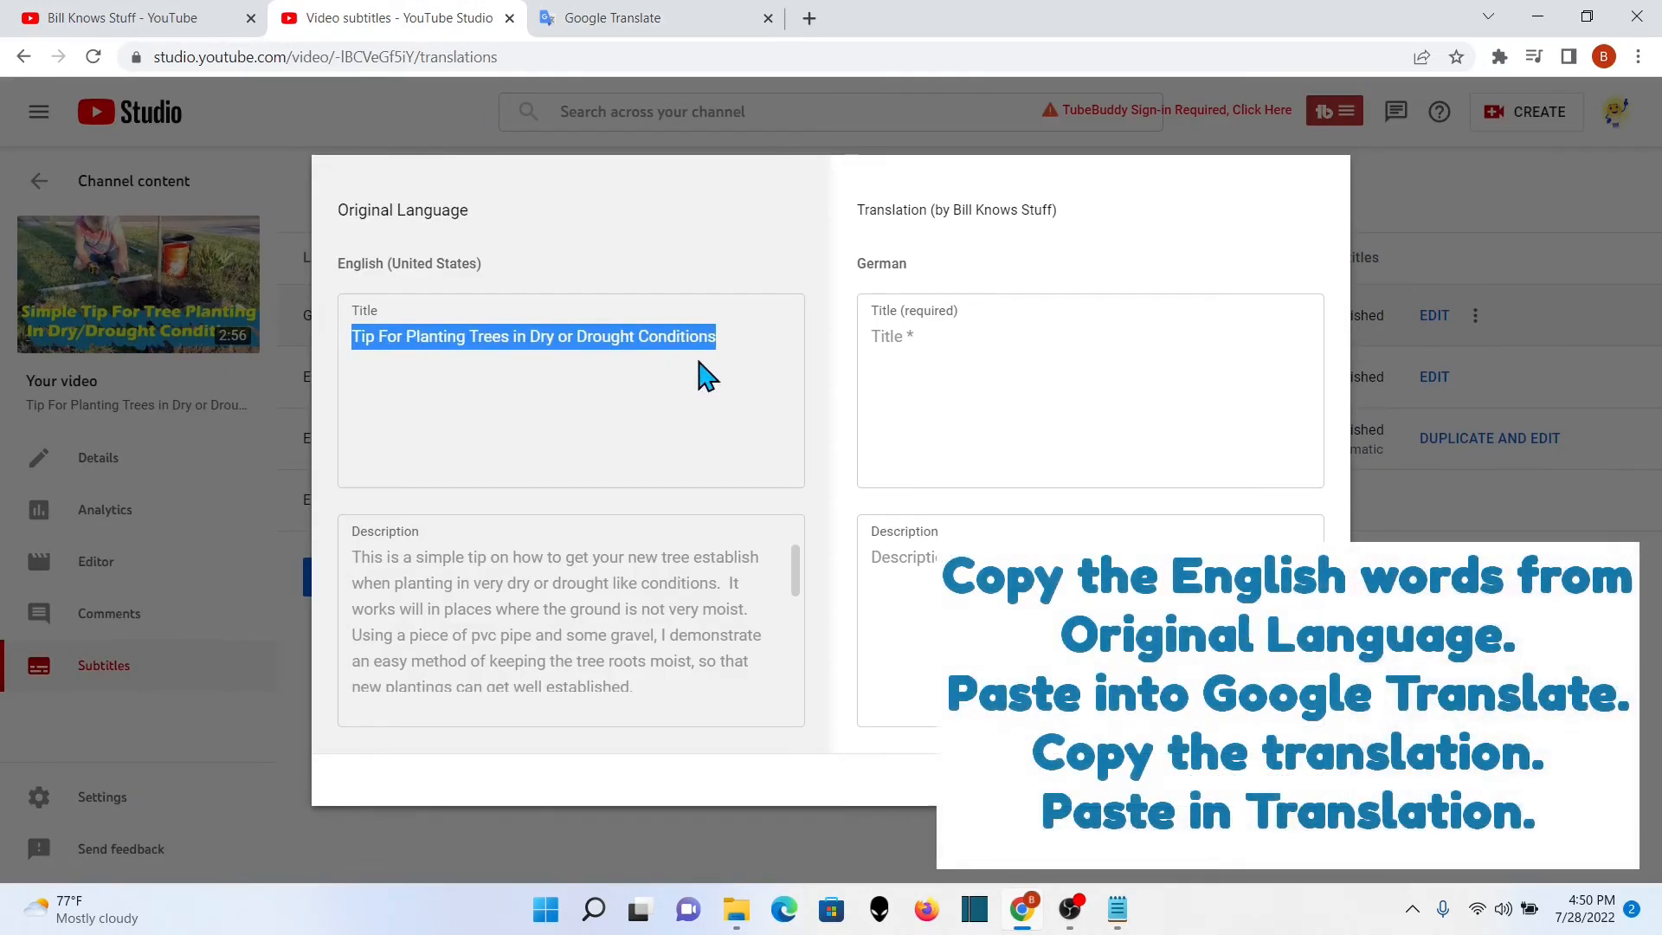
right_click(698, 358)
left_click(729, 367)
left_click(657, 22)
right_click(276, 310)
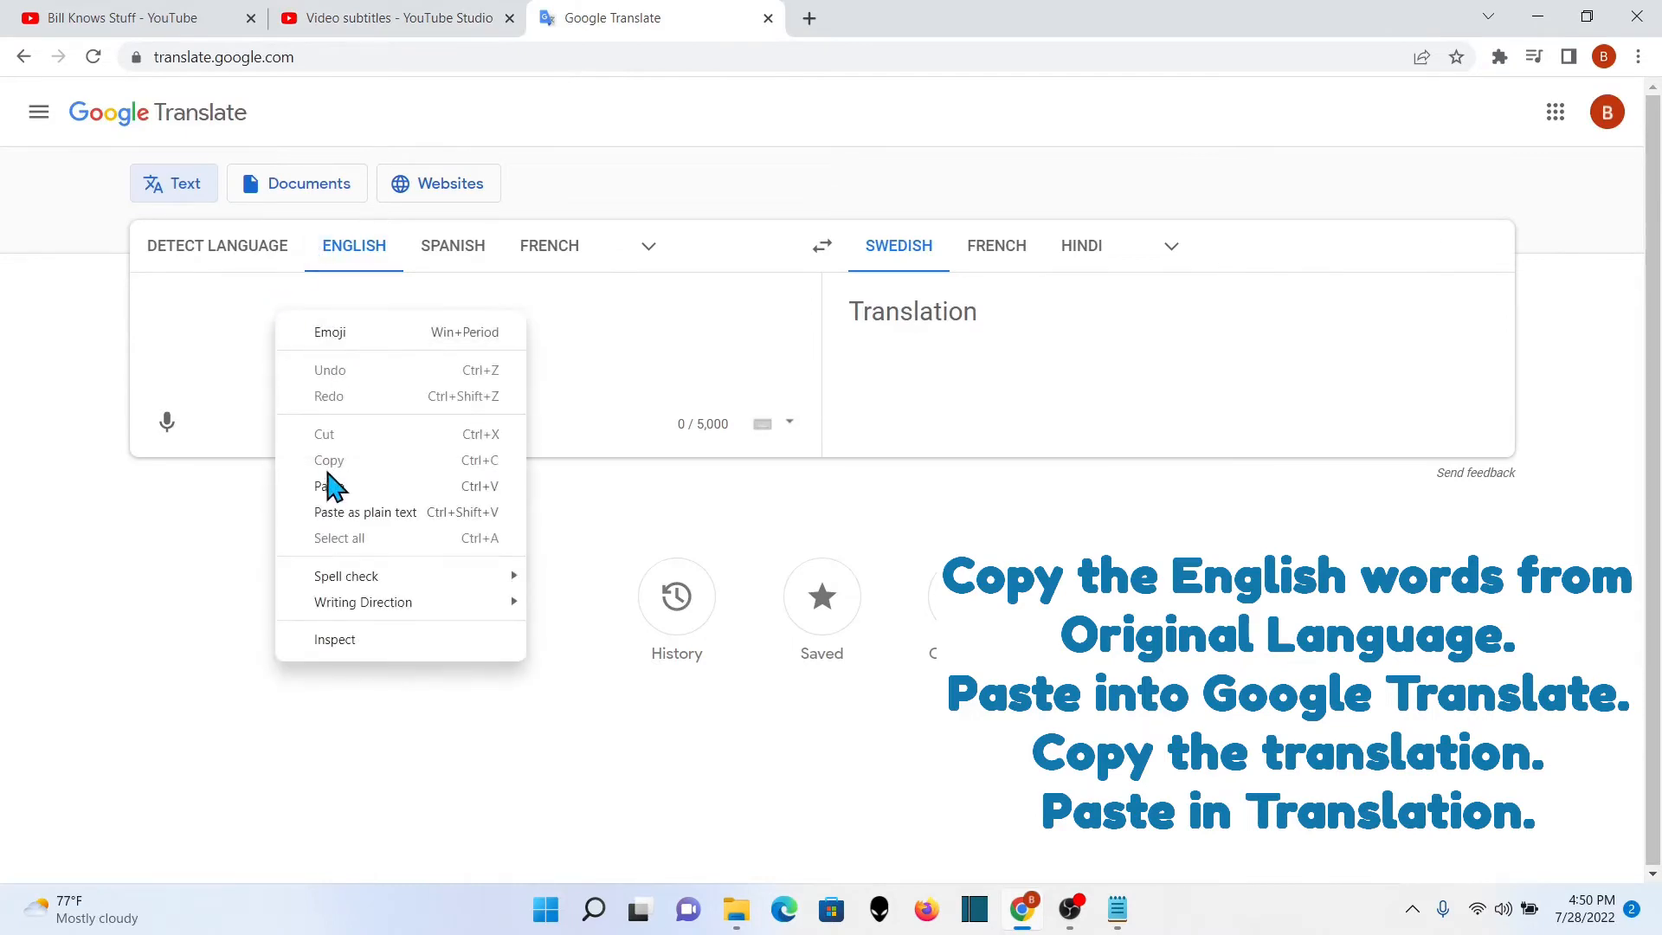
left_click(326, 485)
left_click(1171, 246)
scroll(535, 599, "down", 3)
left_click(448, 659)
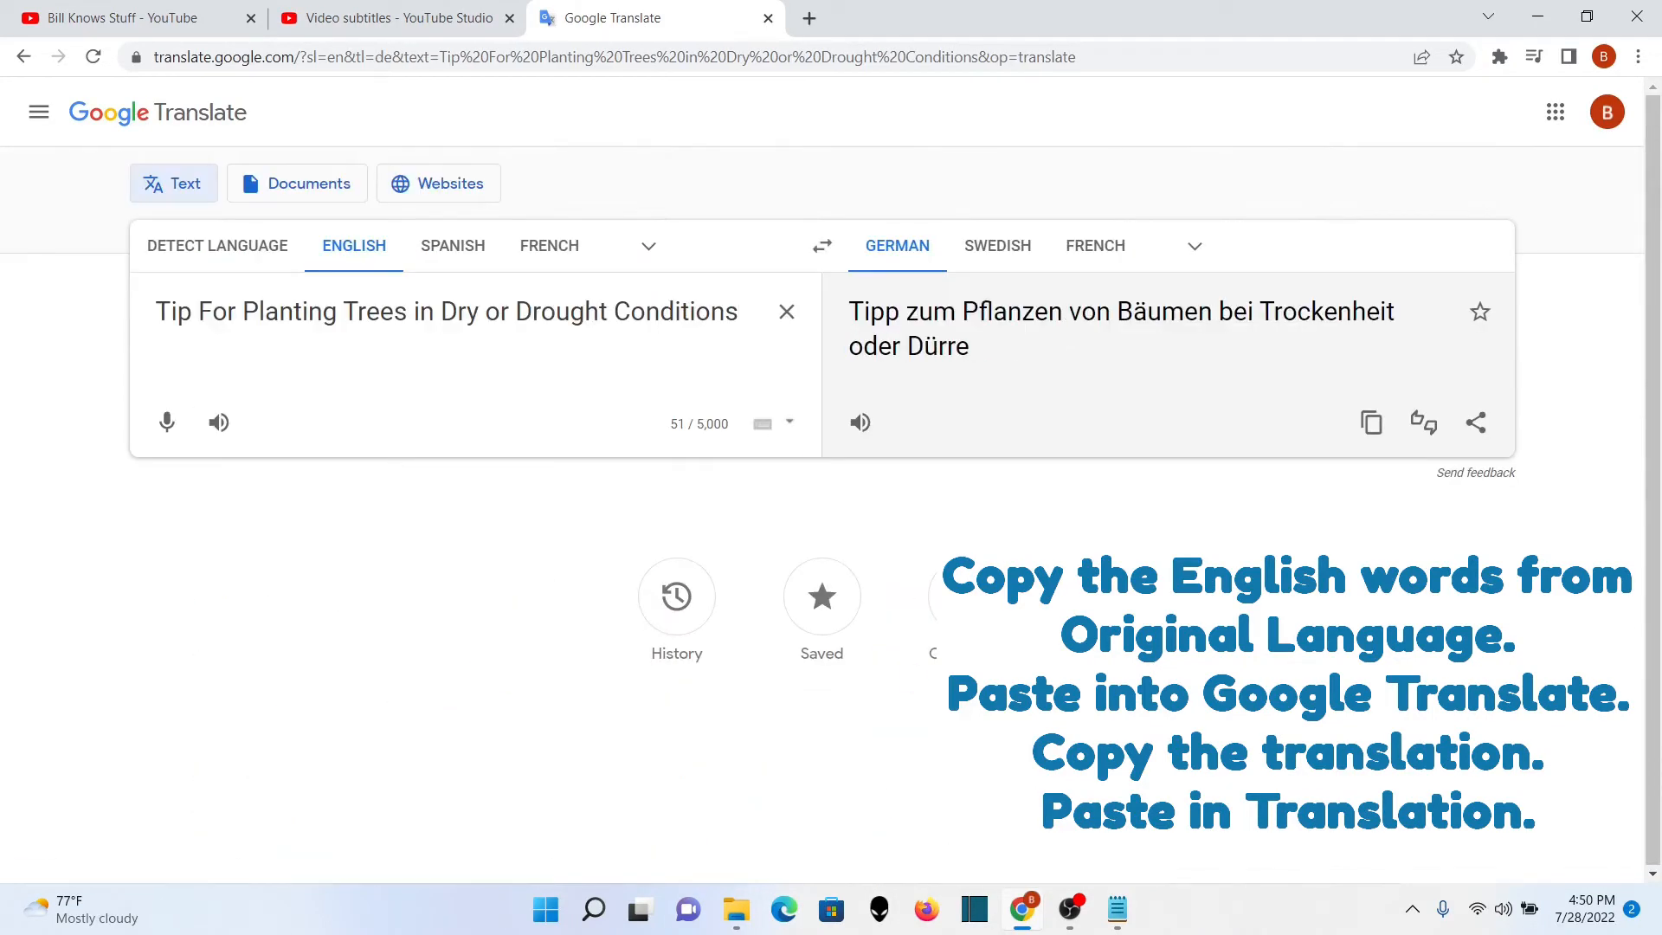
Step: Copy the translation "Tipp zum Pflanzen von Bäumen bei Trockenheit oder Dürre" into the German title in YouTube Studio
left_click(1364, 440)
left_click(398, 17)
right_click(959, 343)
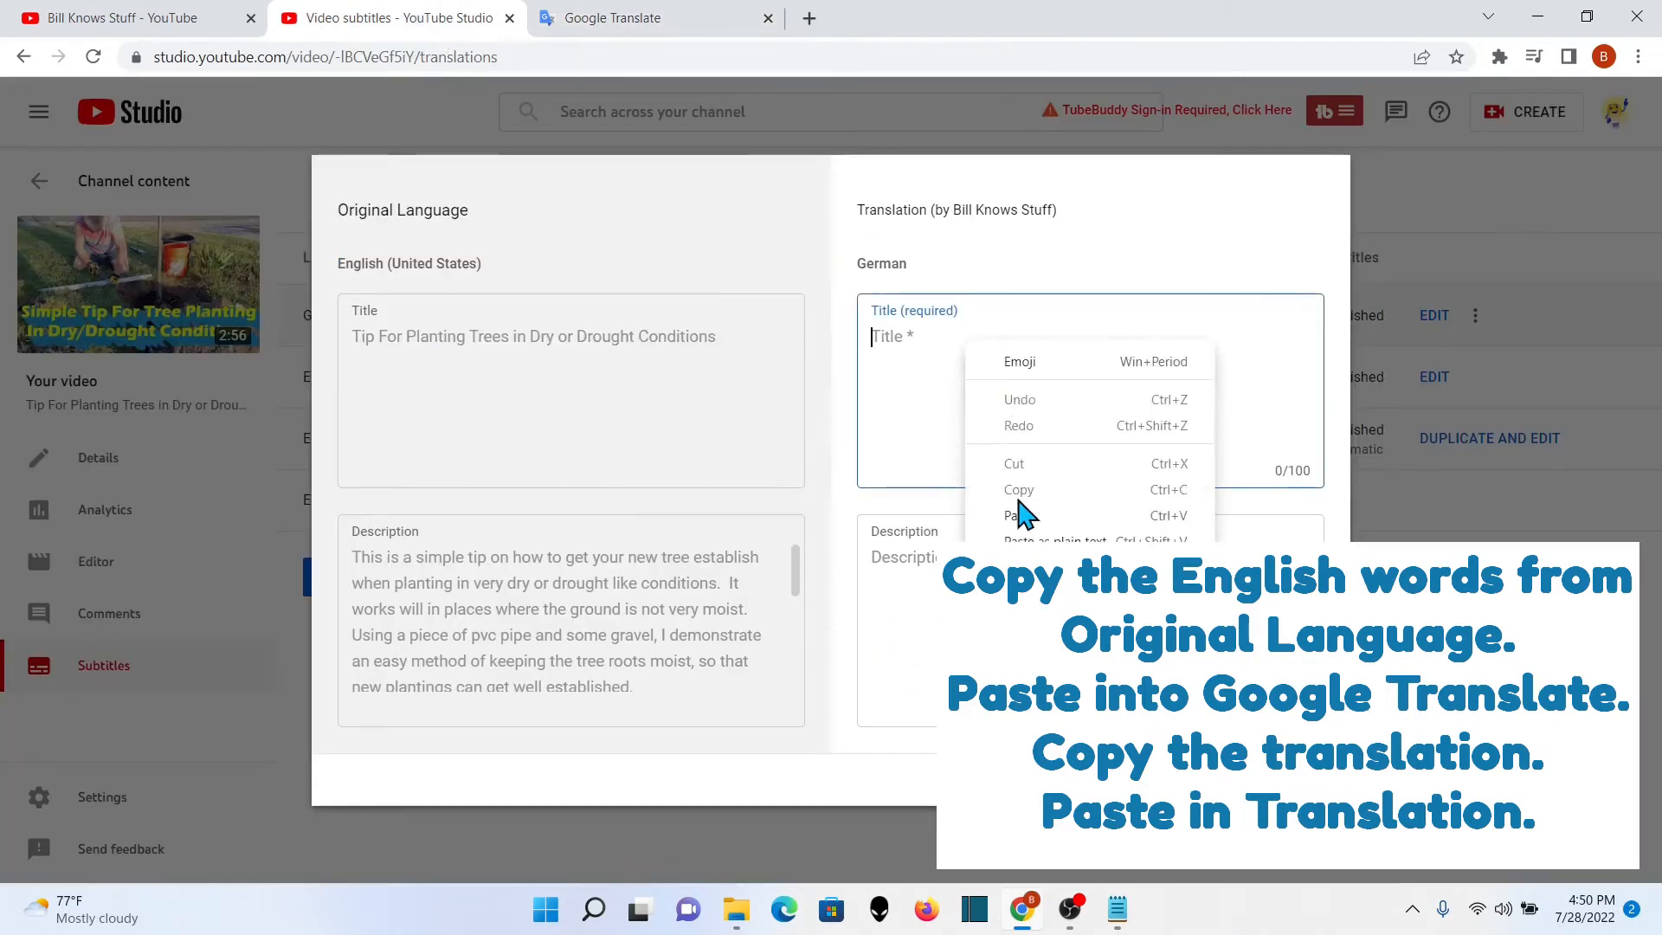
left_click(1021, 508)
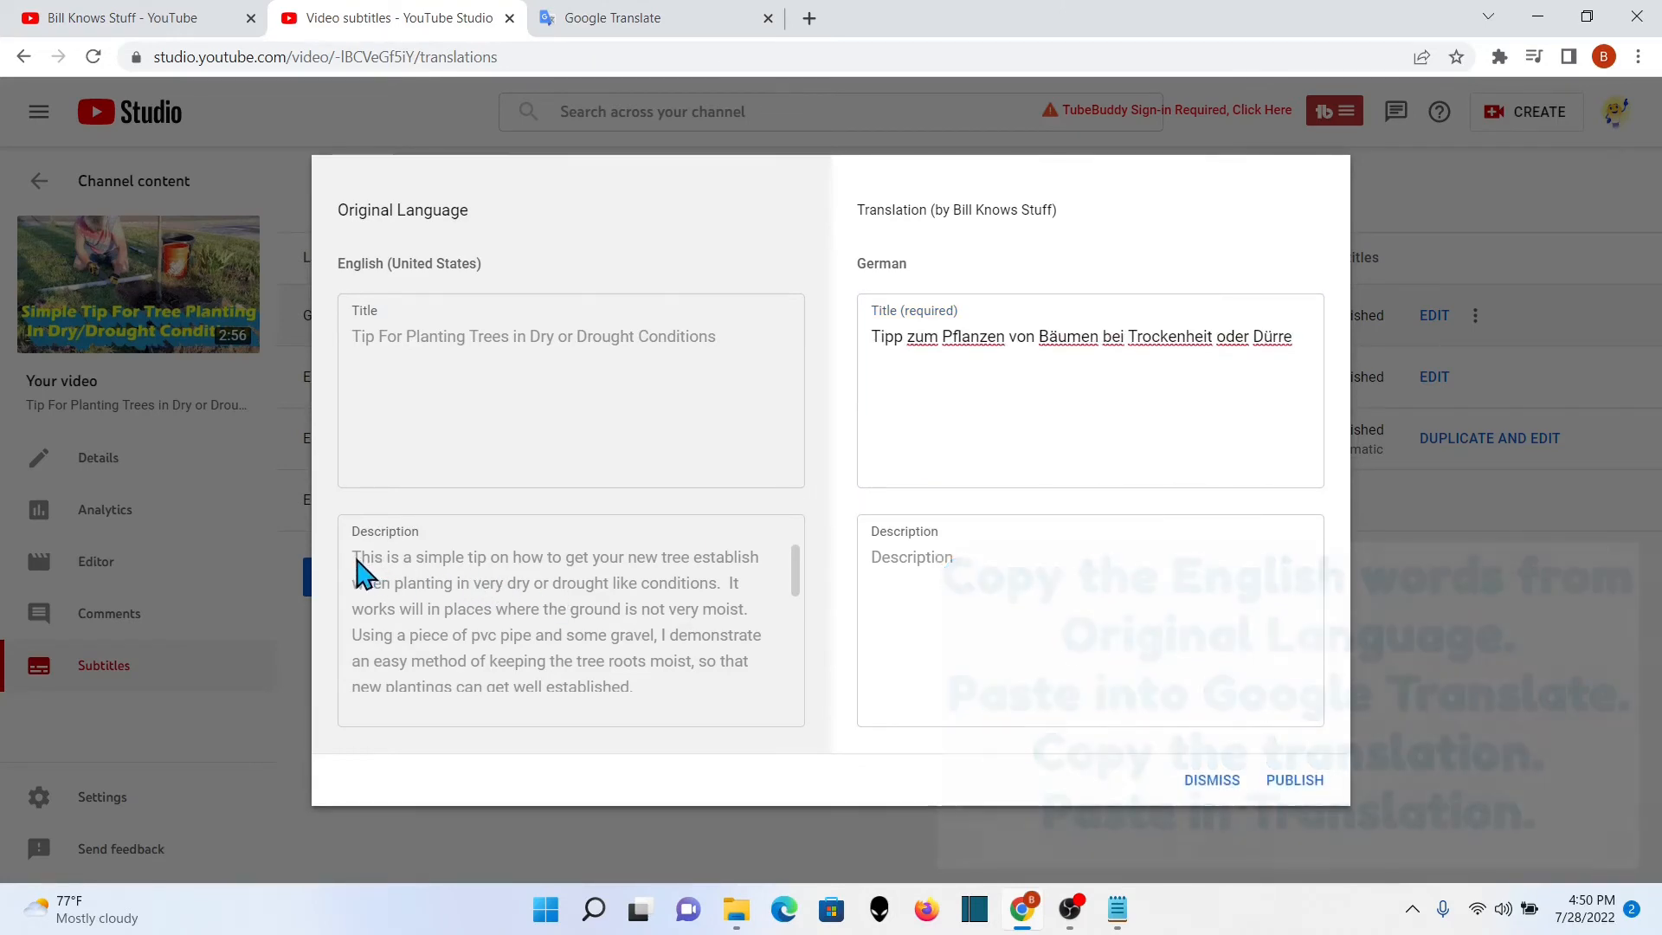
Step: Copy the full original English video description into Google Translate, replacing the title text, and translate it into German
left_click_drag(353, 558, 703, 729)
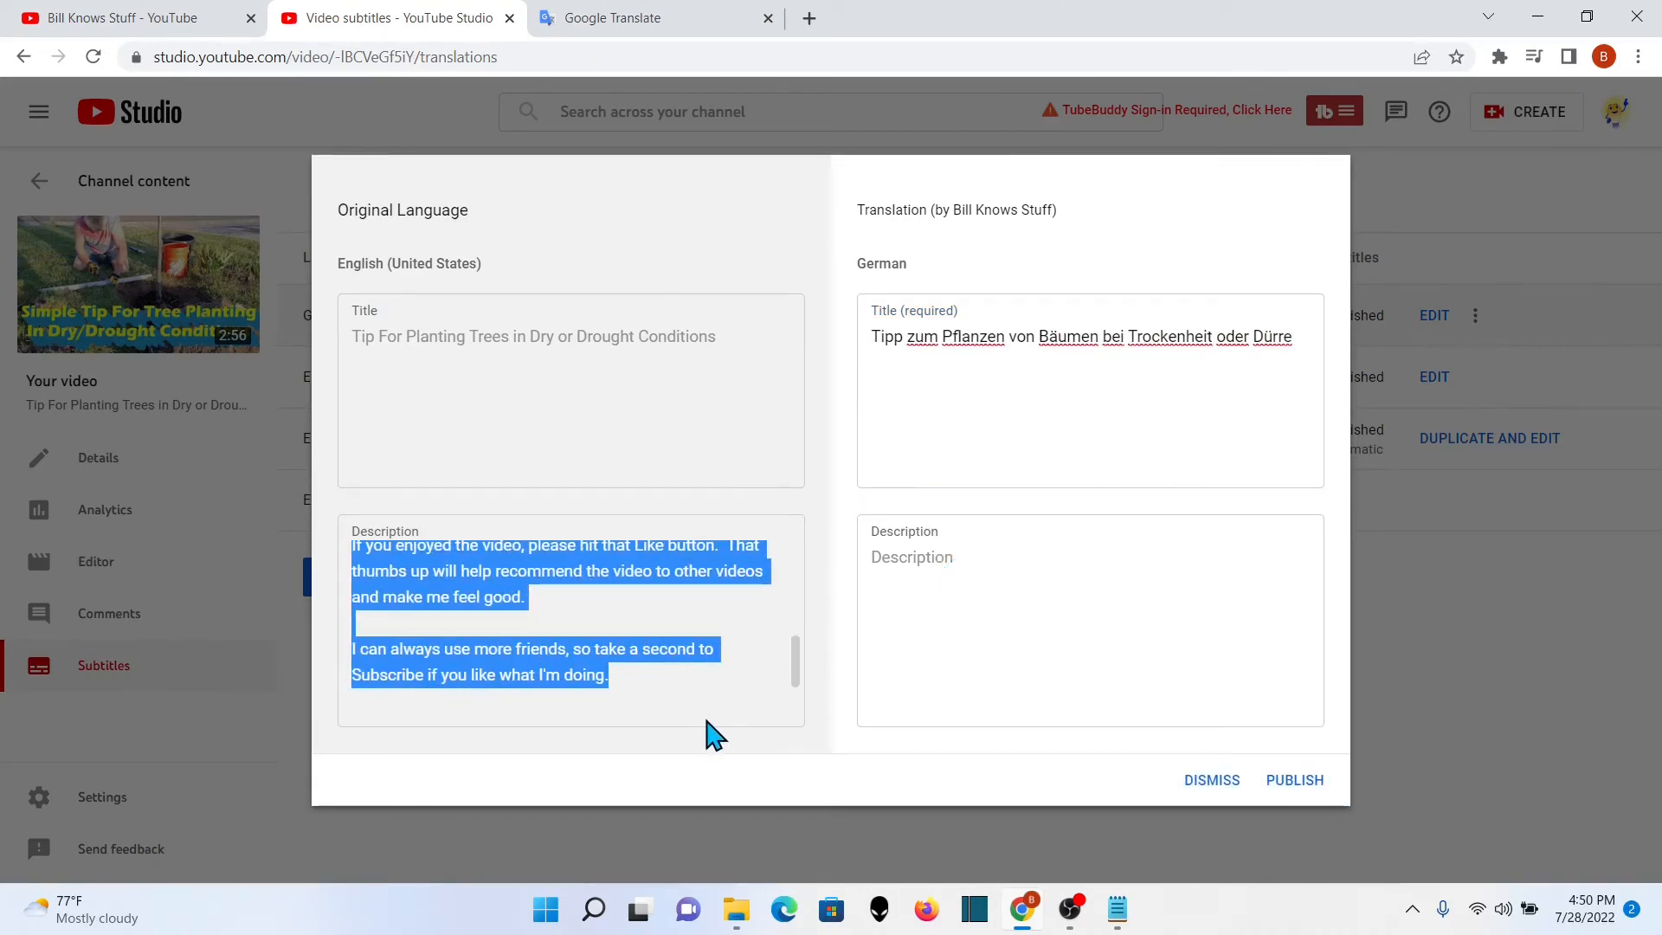
right_click(567, 664)
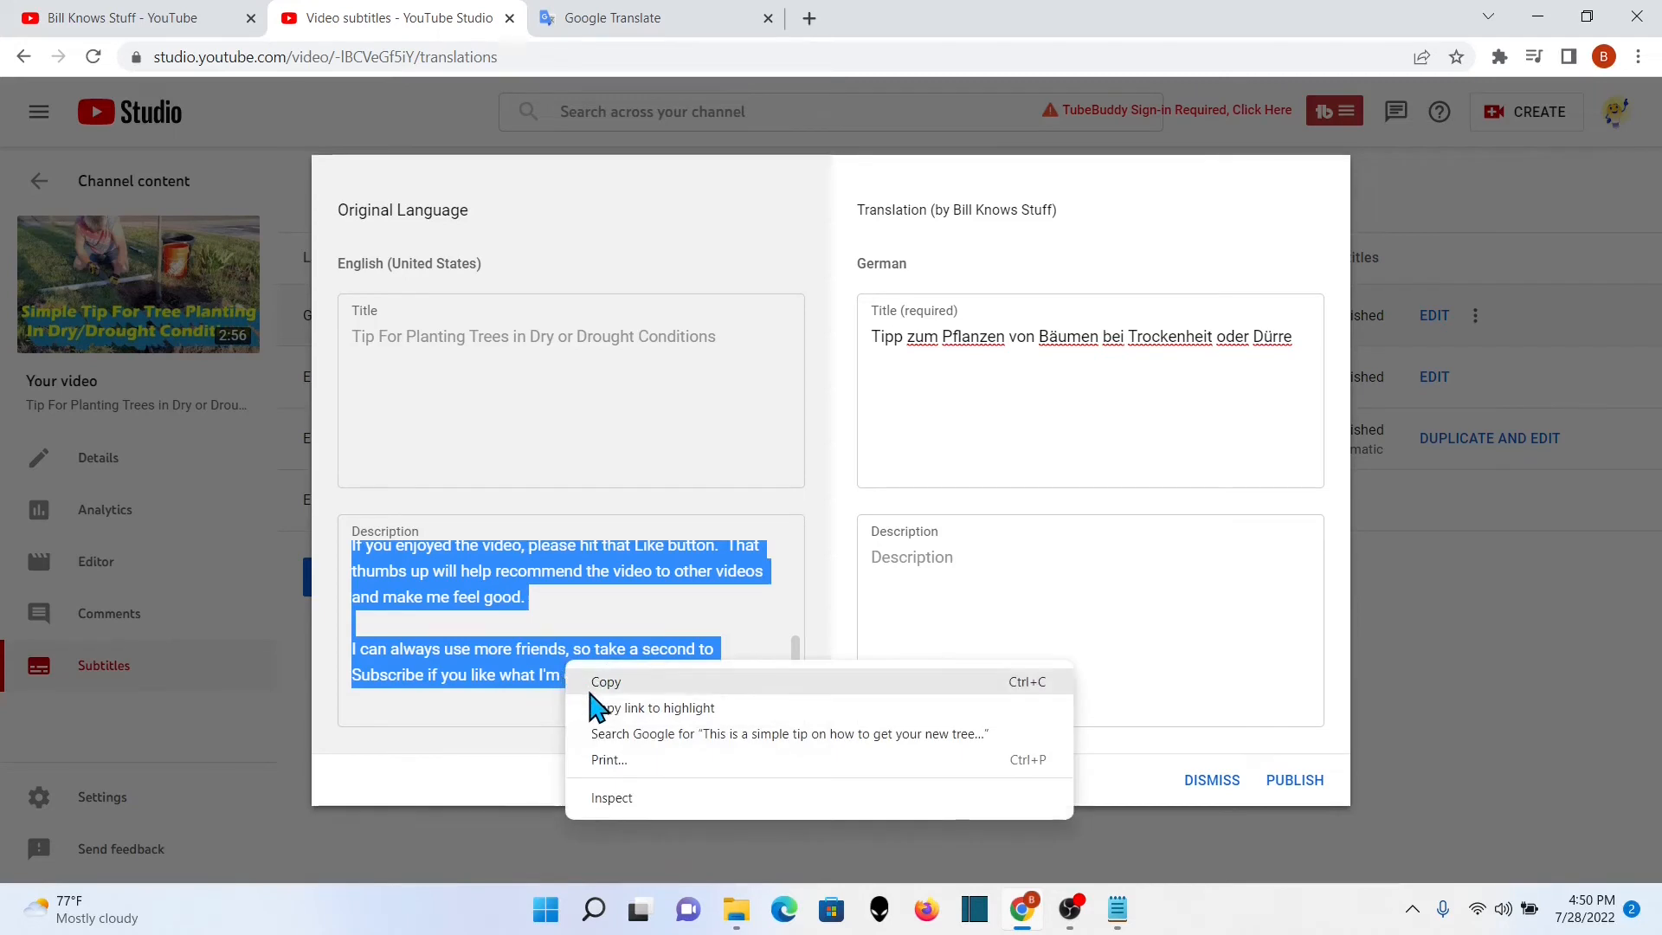
left_click(592, 684)
left_click(976, 557)
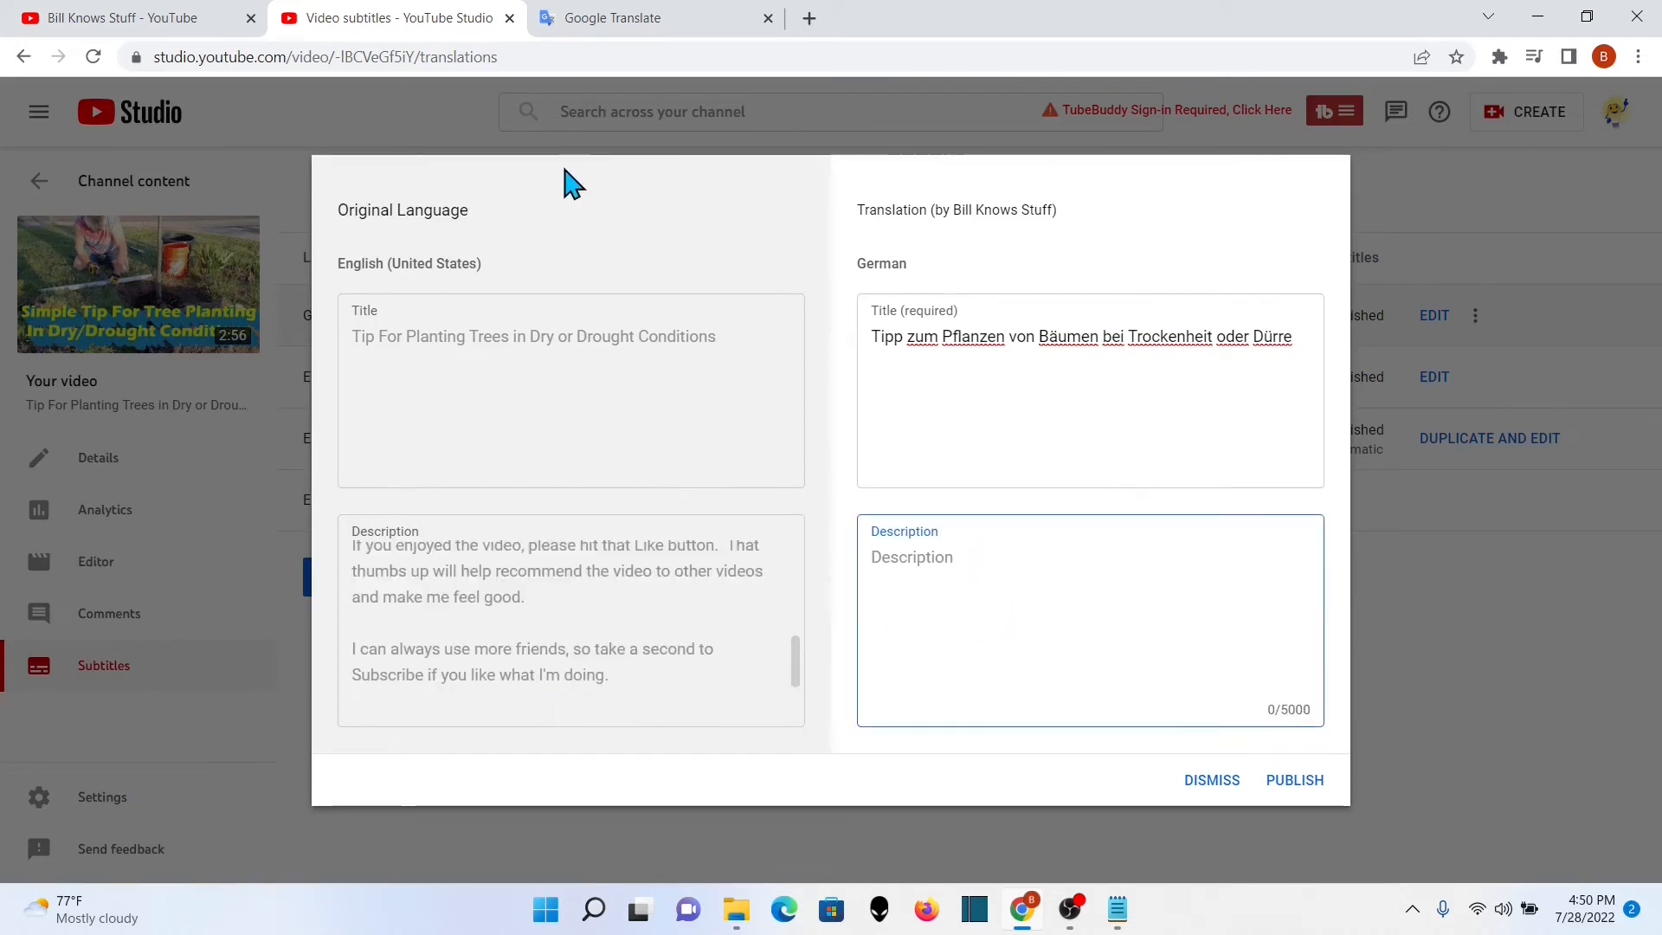
left_click(701, 30)
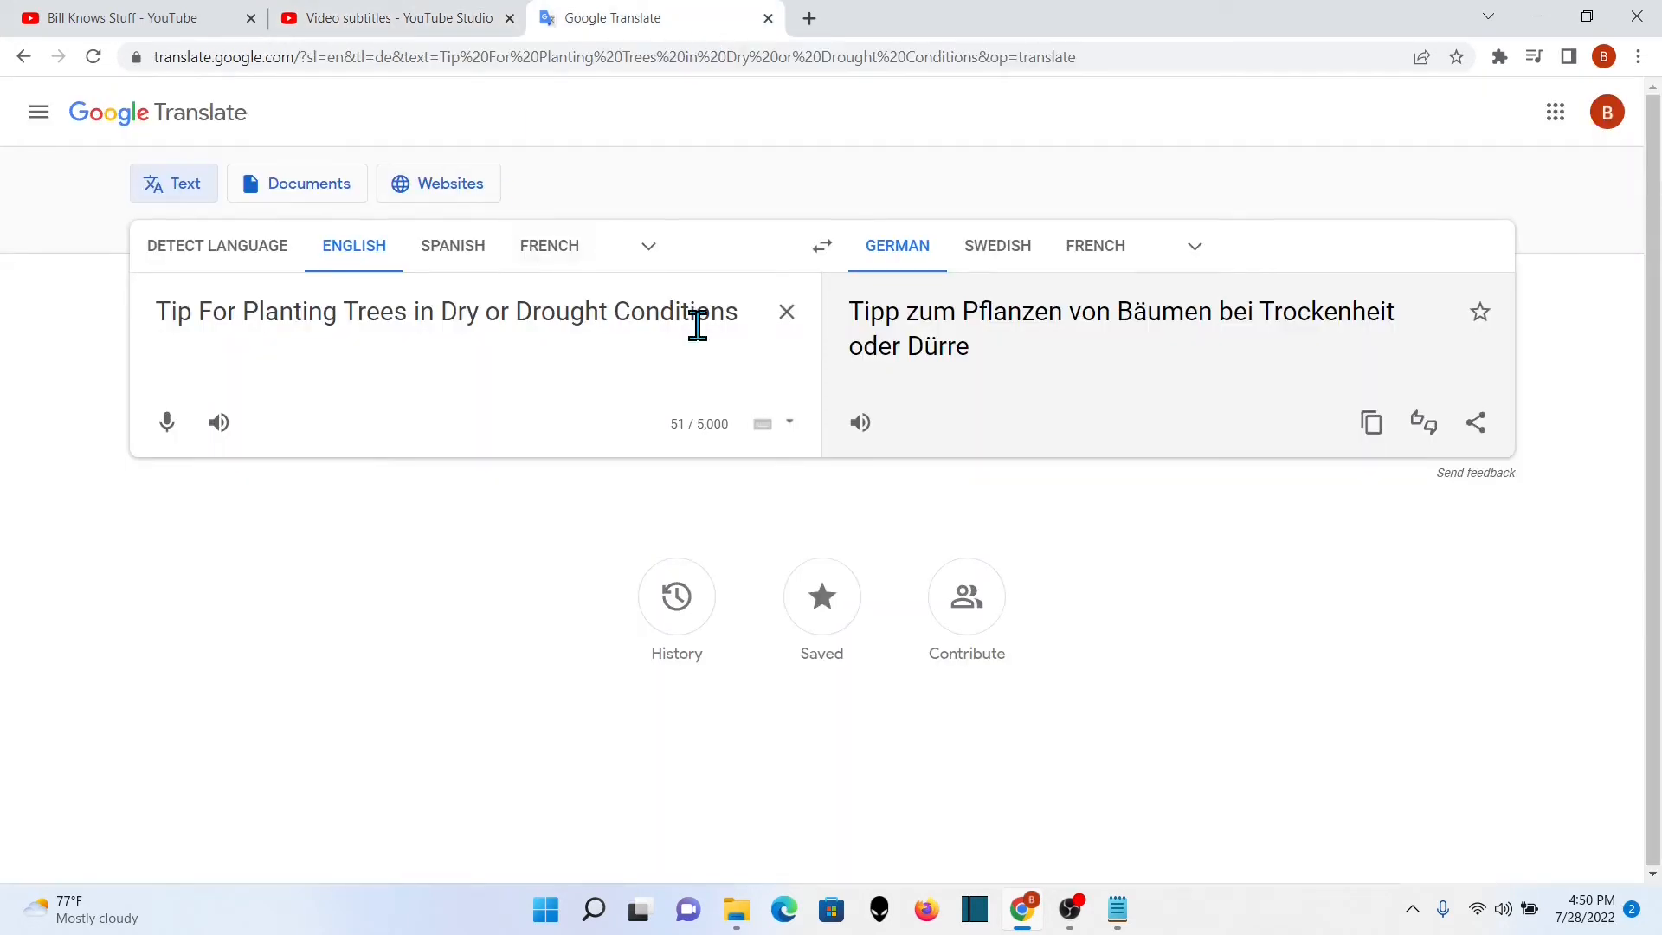
left_click(784, 313)
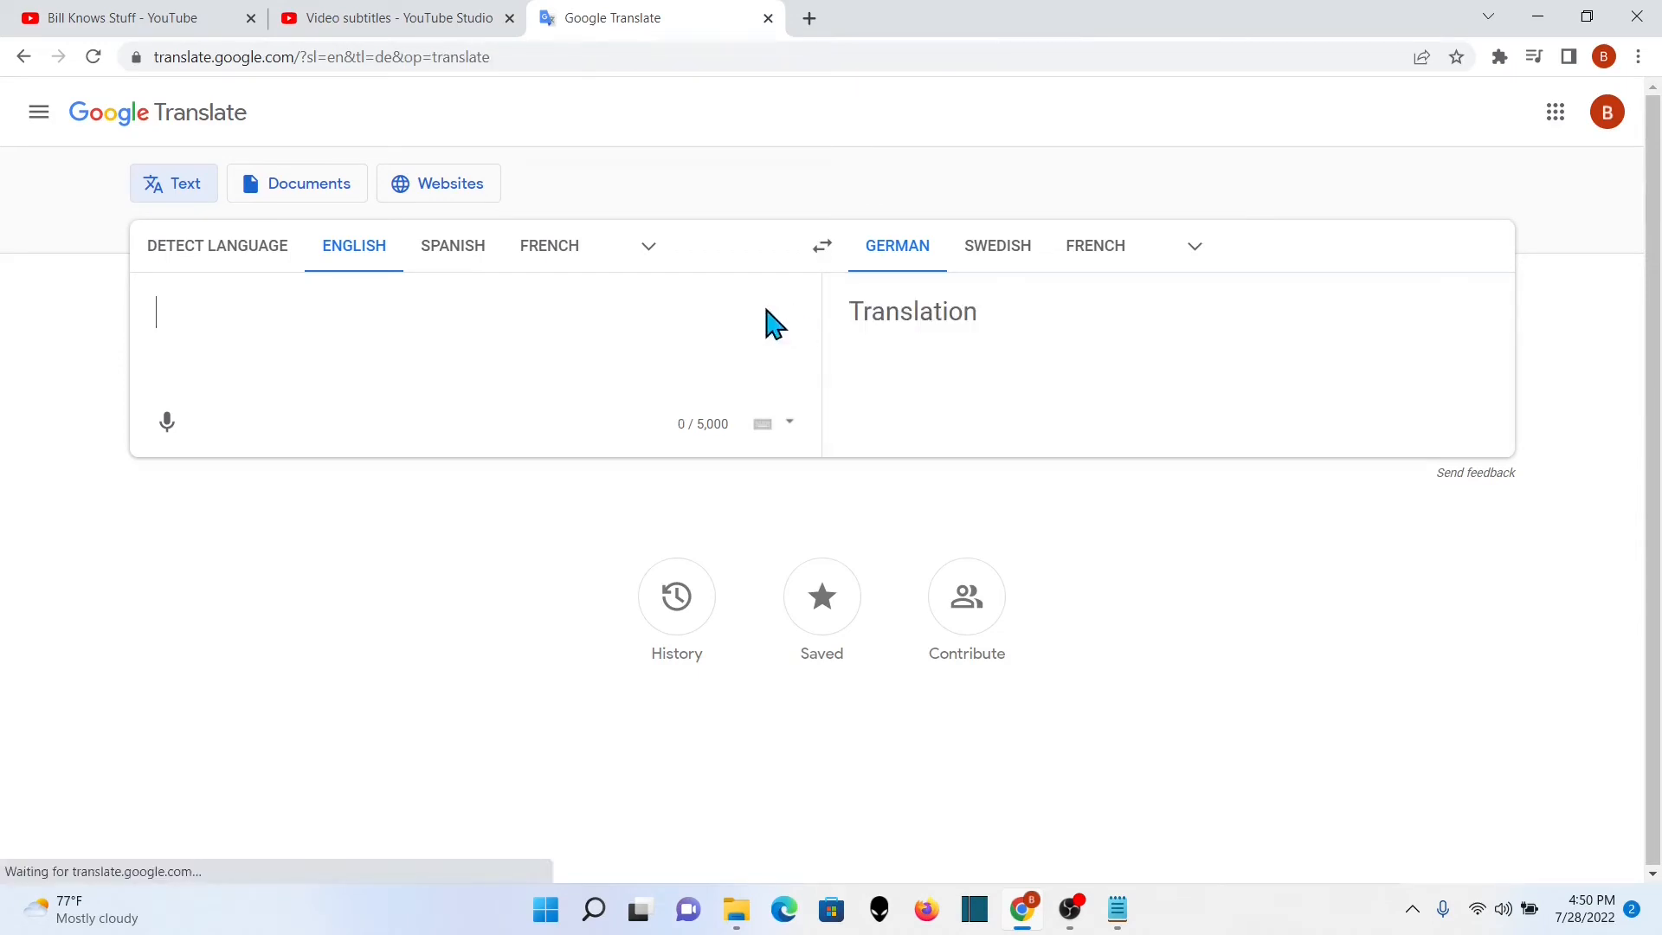
right_click(304, 305)
left_click(357, 481)
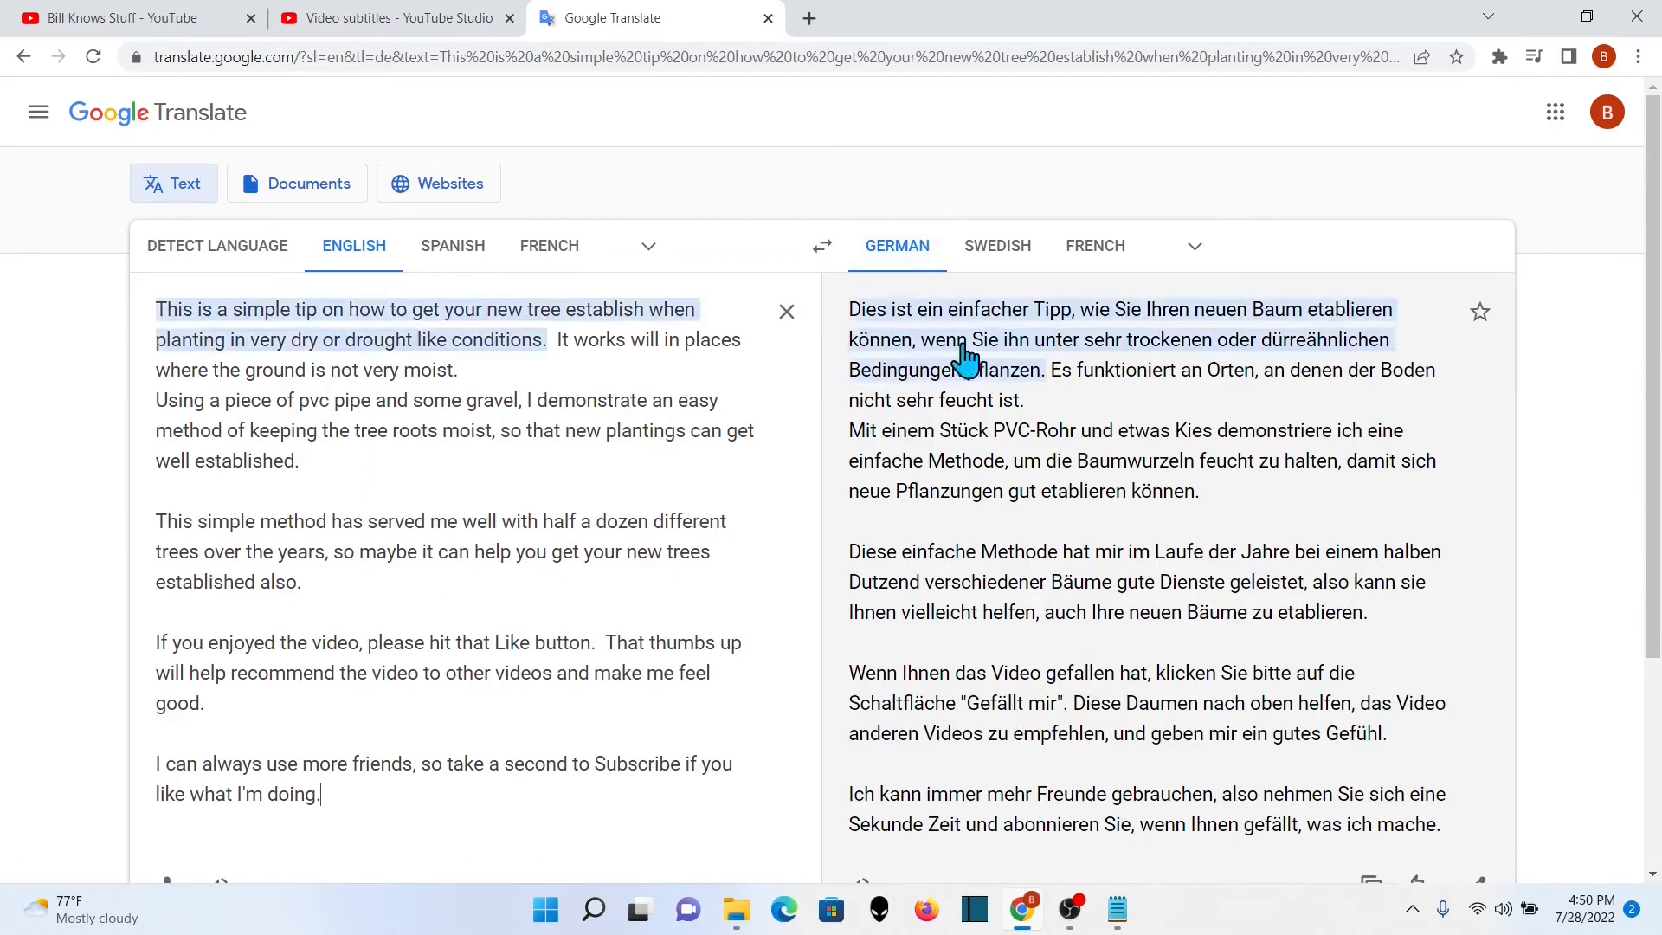
Step: Copy the German translation of the description into the German description in YouTube Studio, and publish the German title and description
scroll(1212, 451, "down", 3)
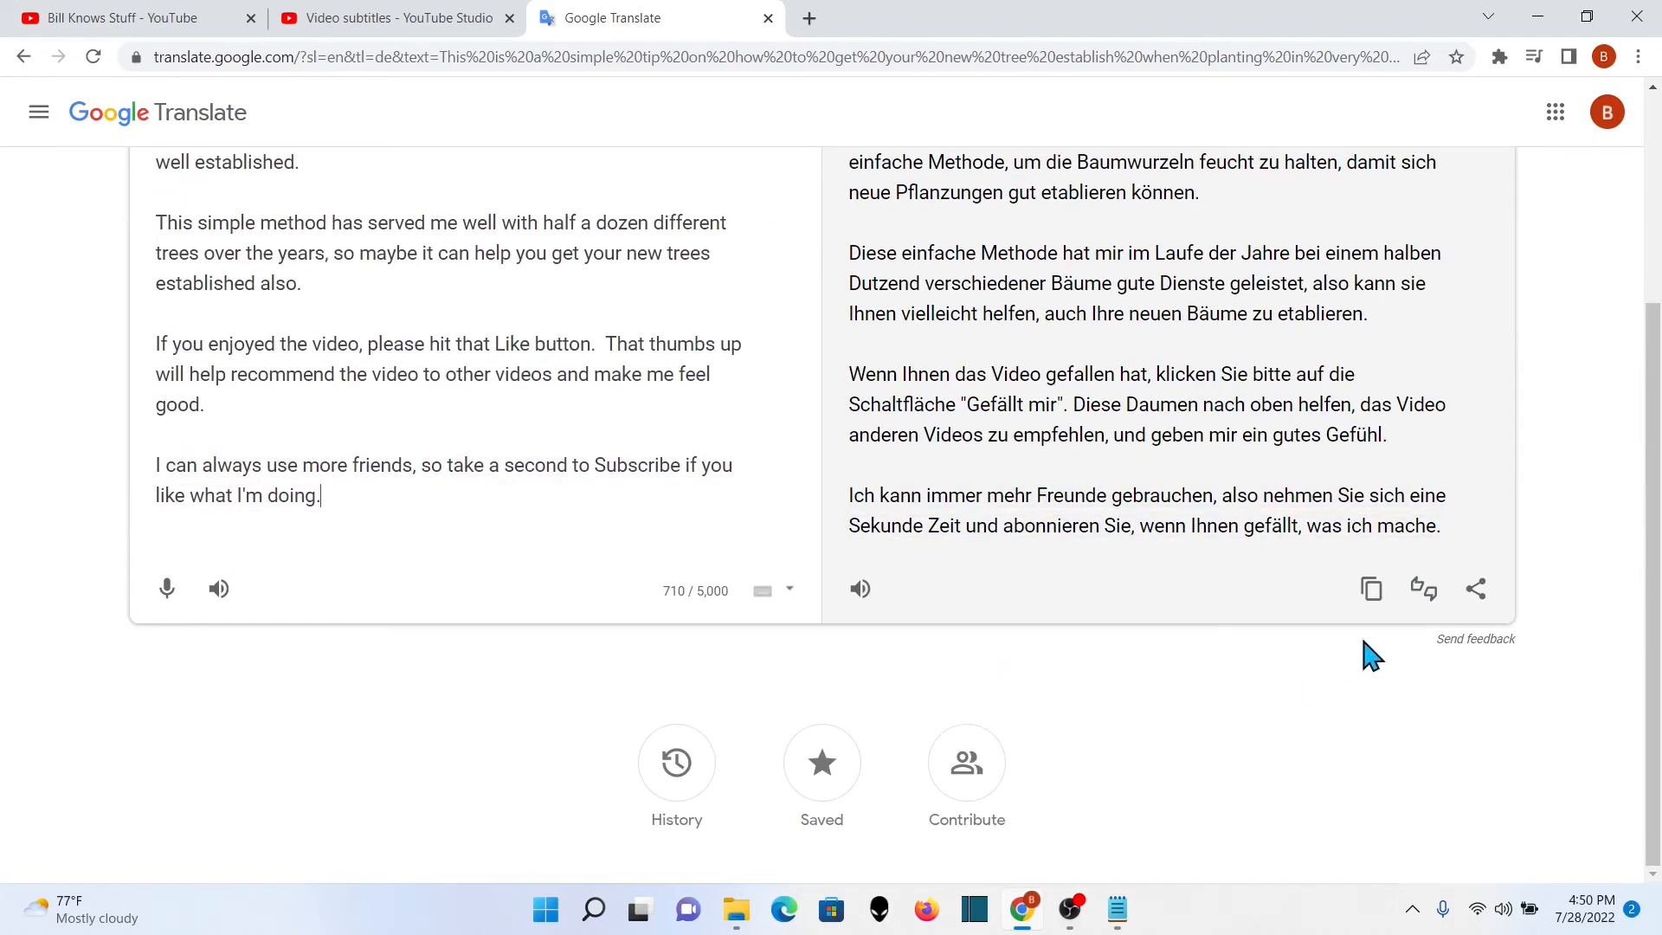
left_click(1372, 592)
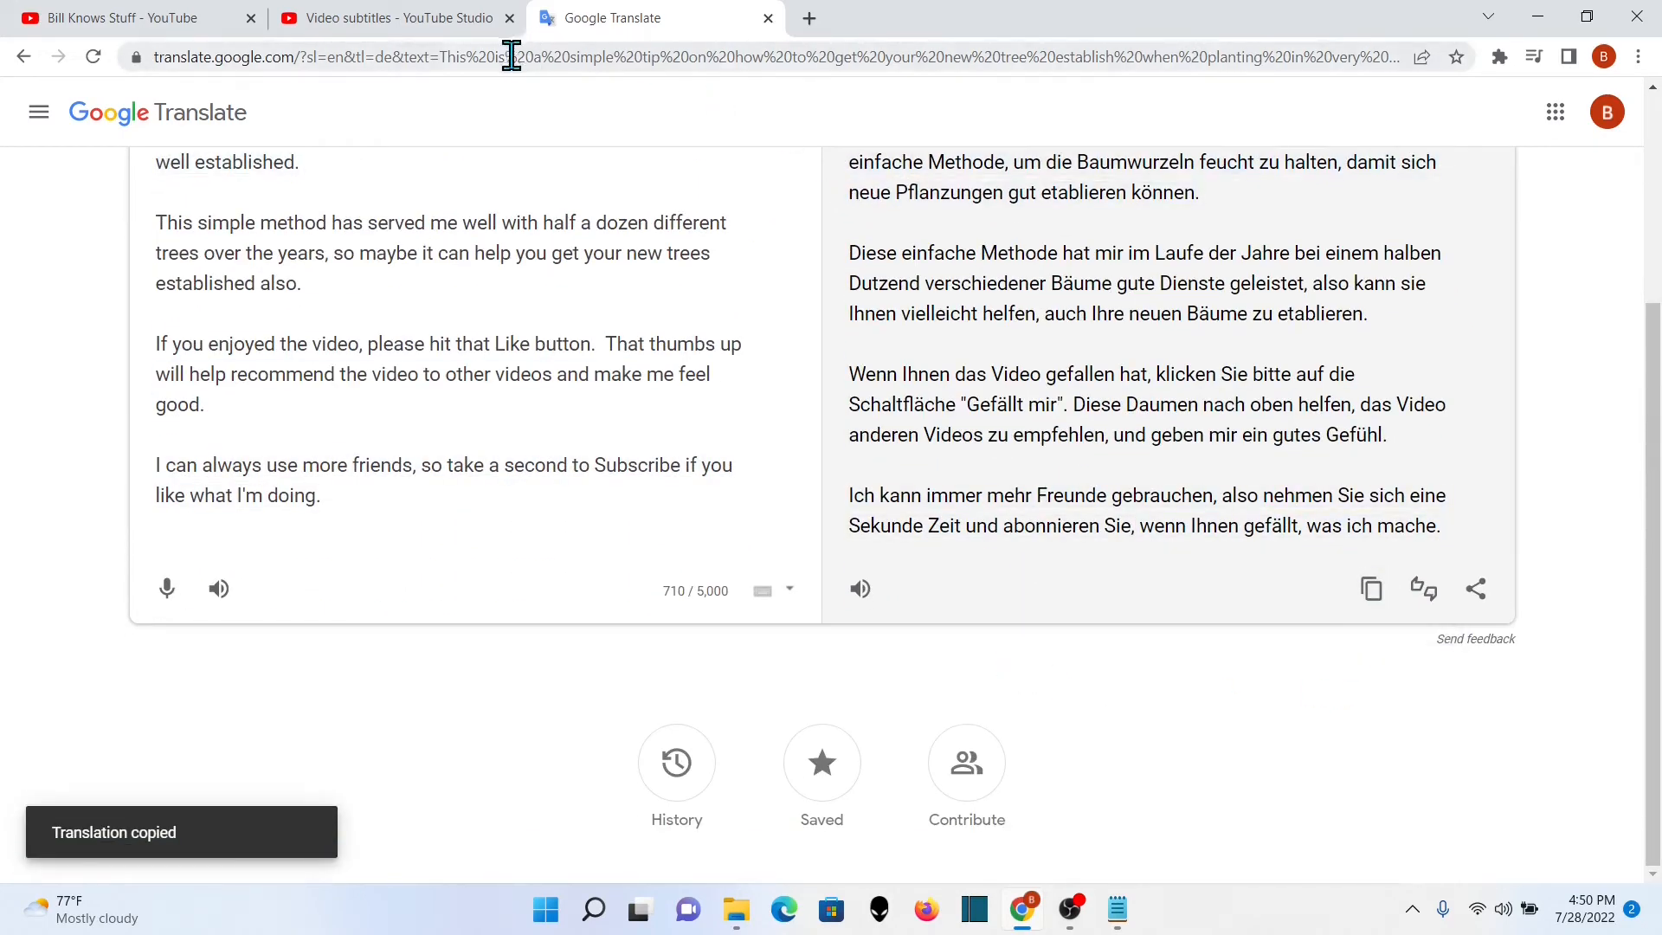
left_click(441, 39)
right_click(929, 556)
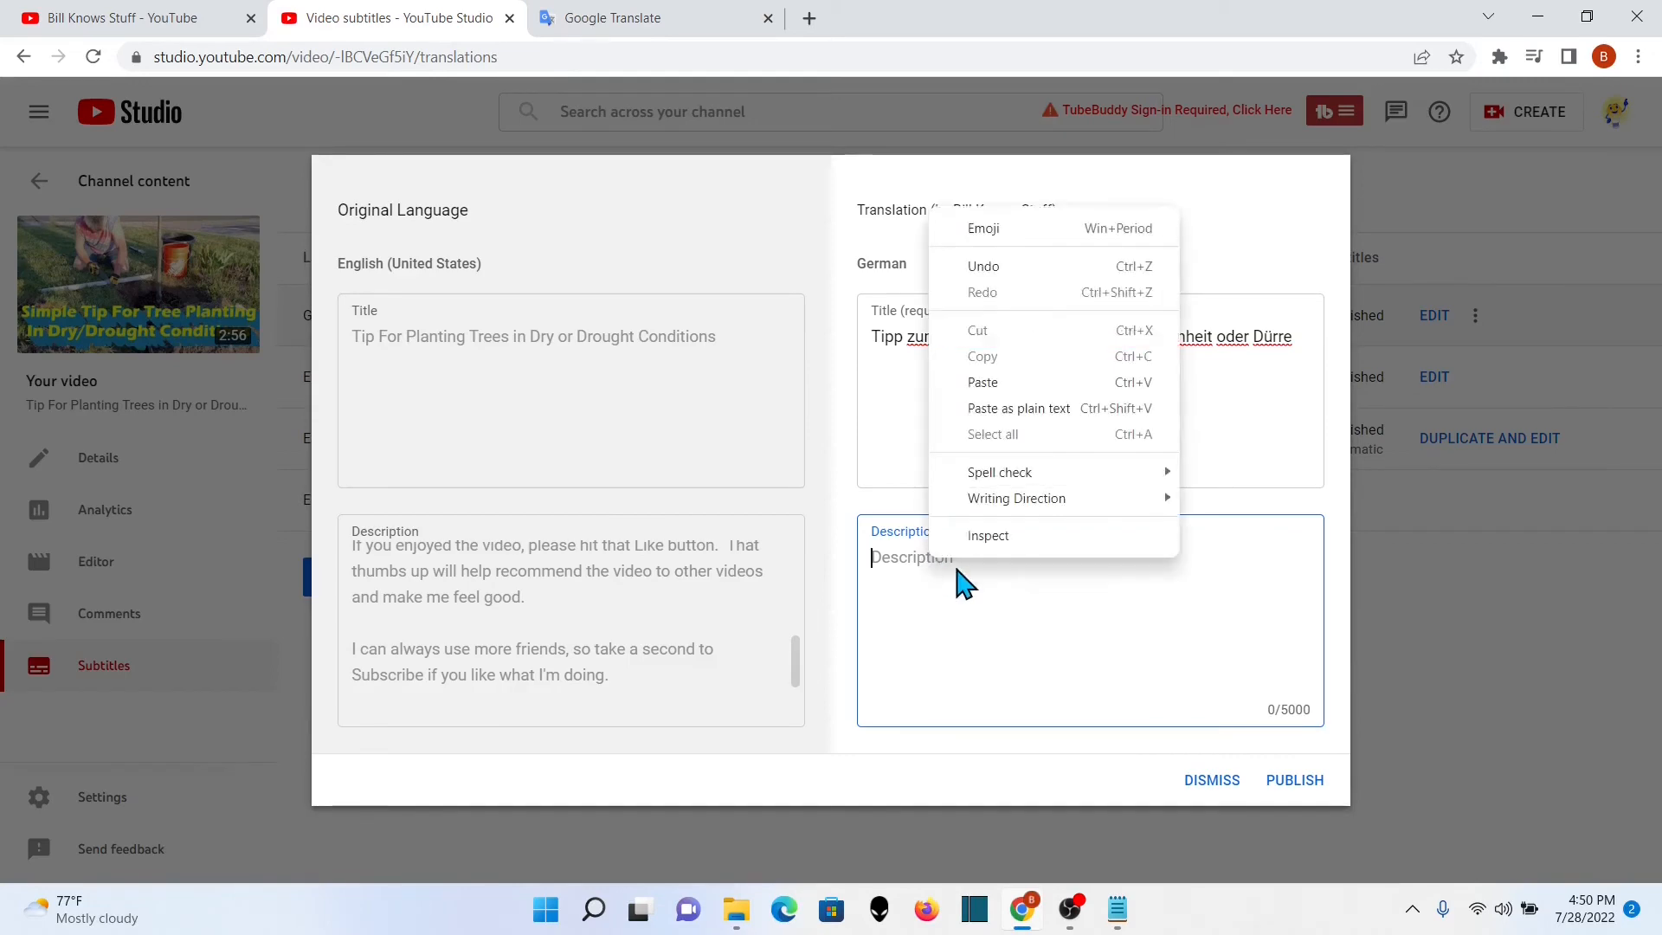
left_click(983, 382)
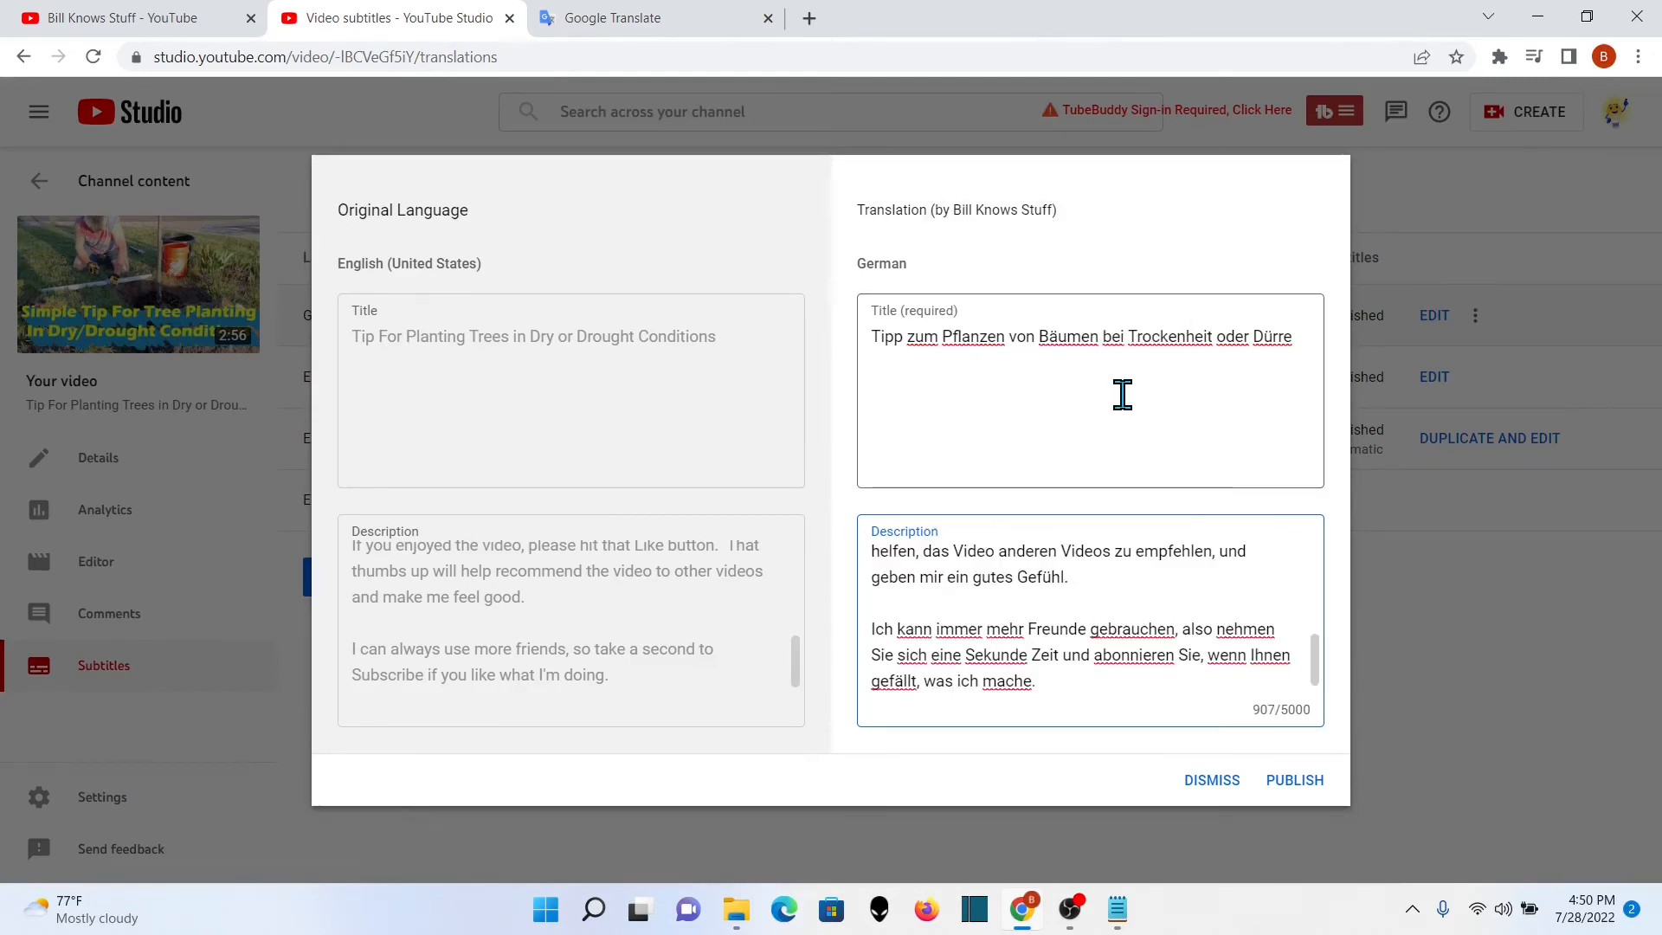
left_click(1295, 781)
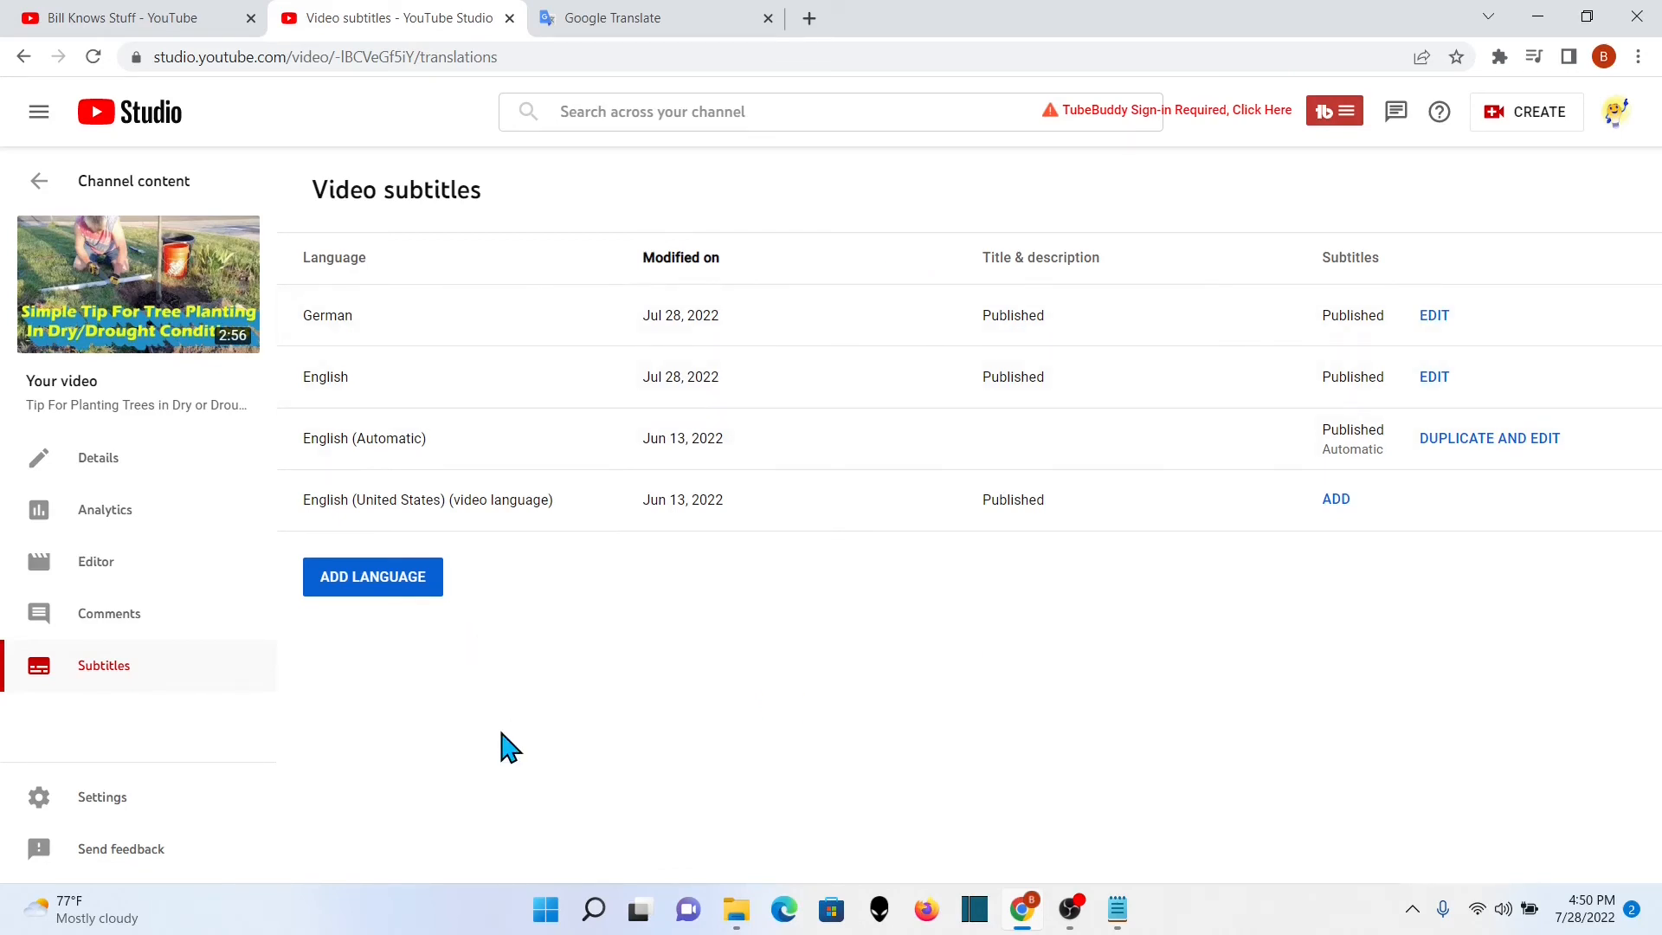
Step: Return to the channel content, open the details of "Tip For Planting Trees in Dry or Drought Conditions", and play the video on YouTube
left_click(146, 199)
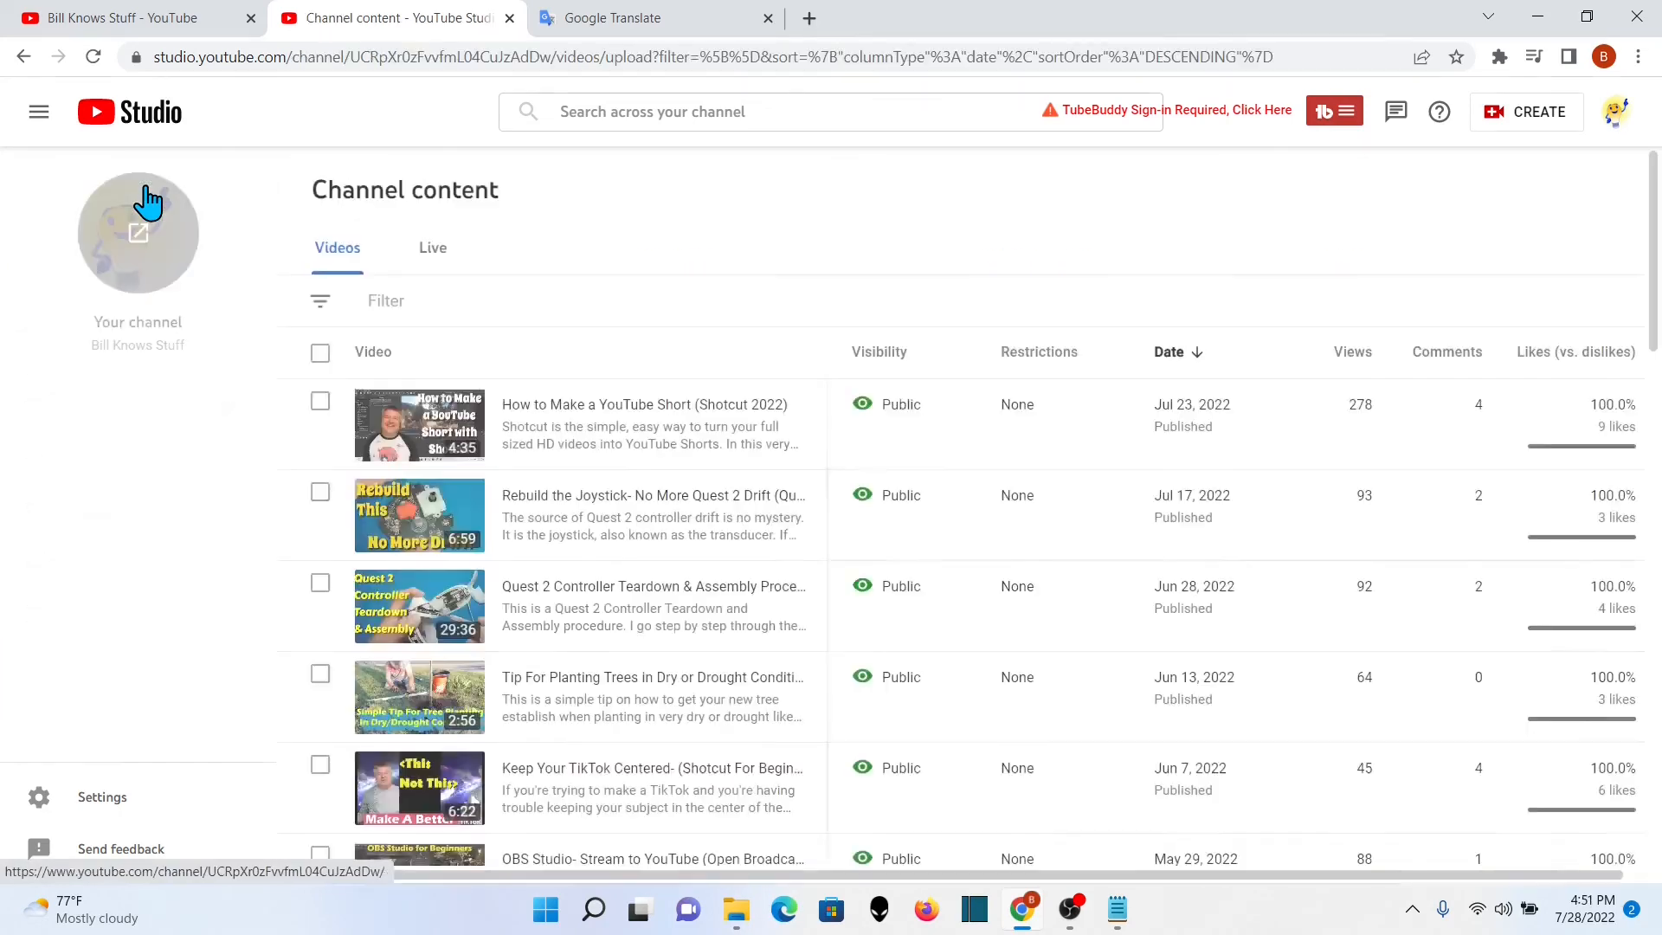
scroll(611, 259, "down", 2)
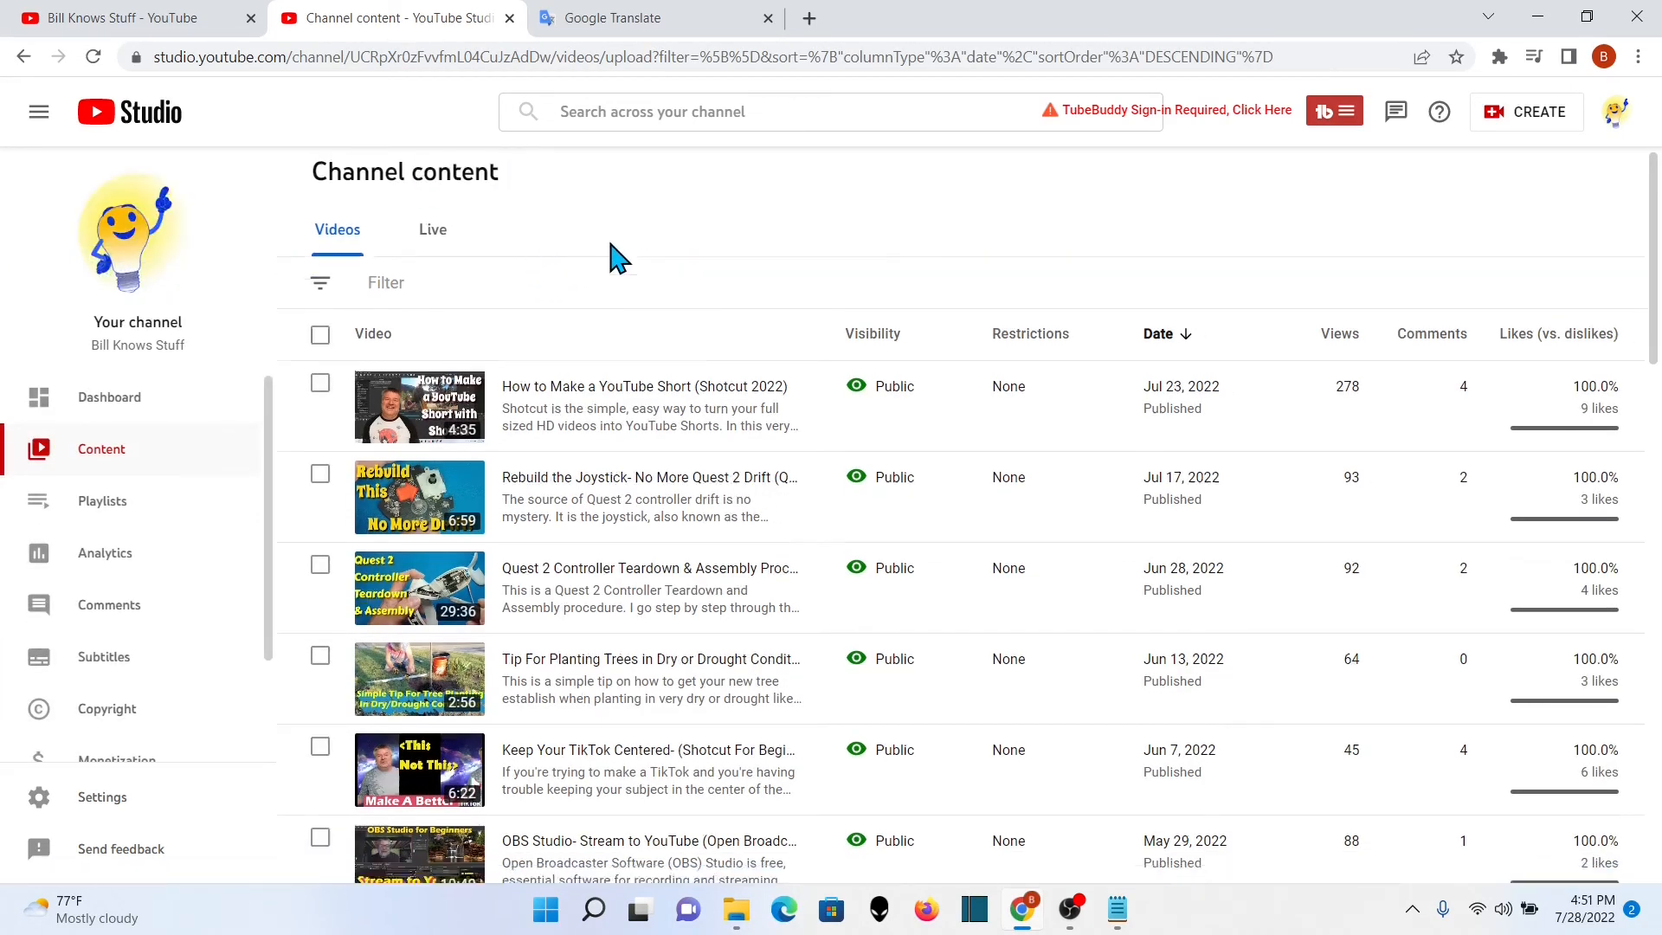
left_click(421, 594)
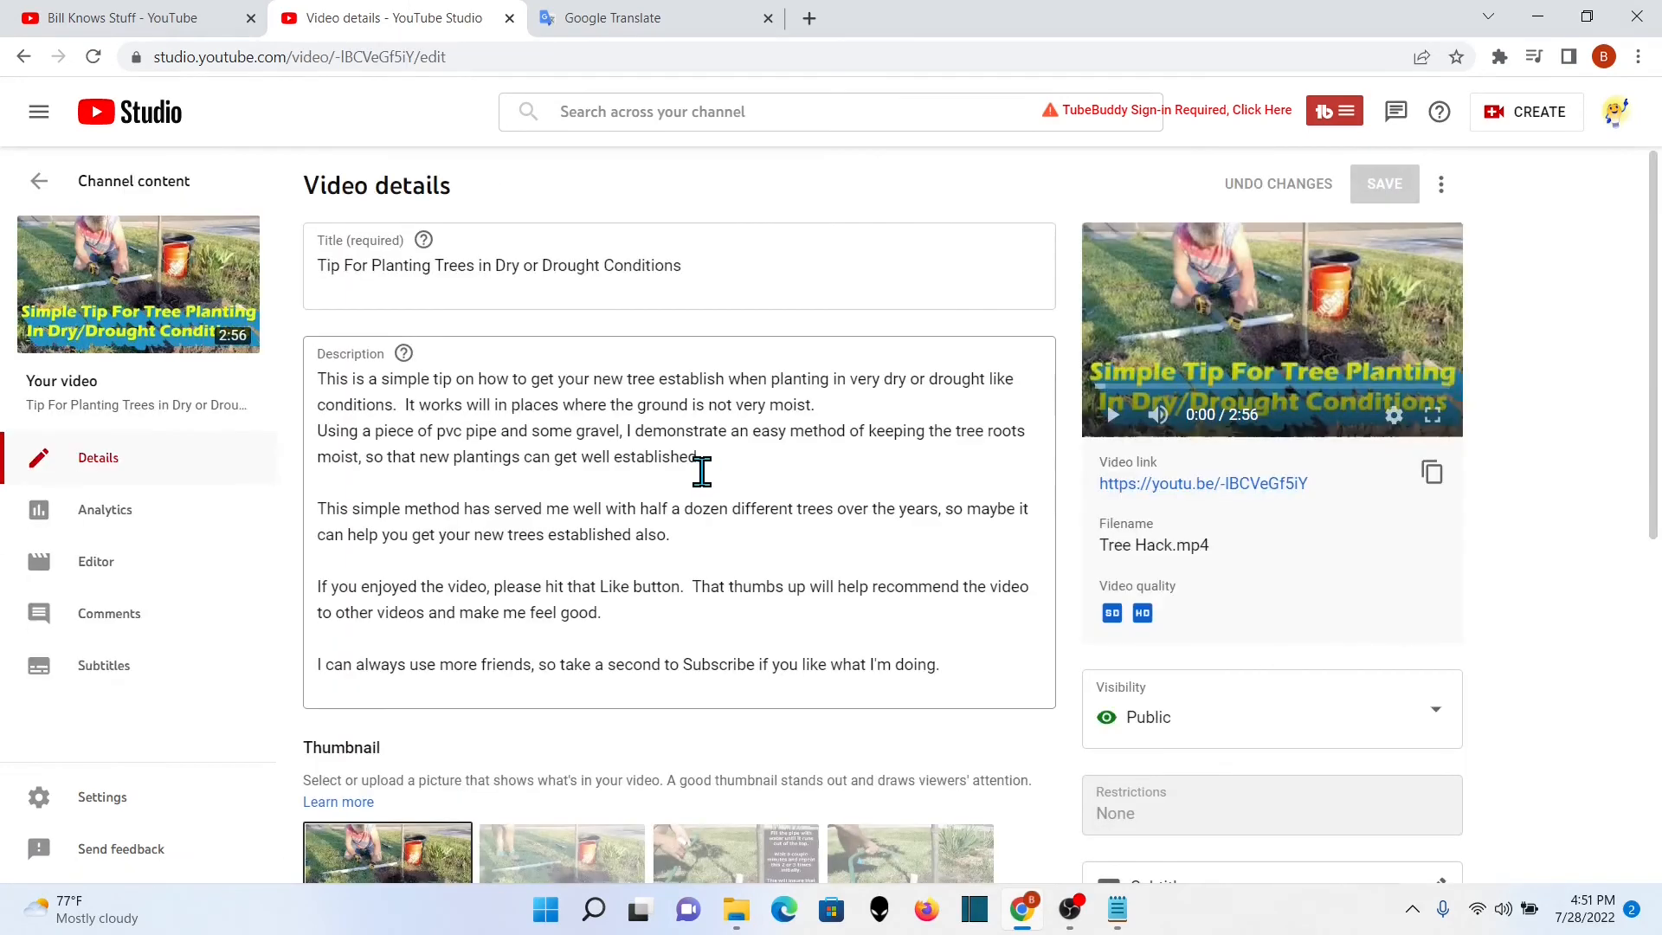
left_click(139, 286)
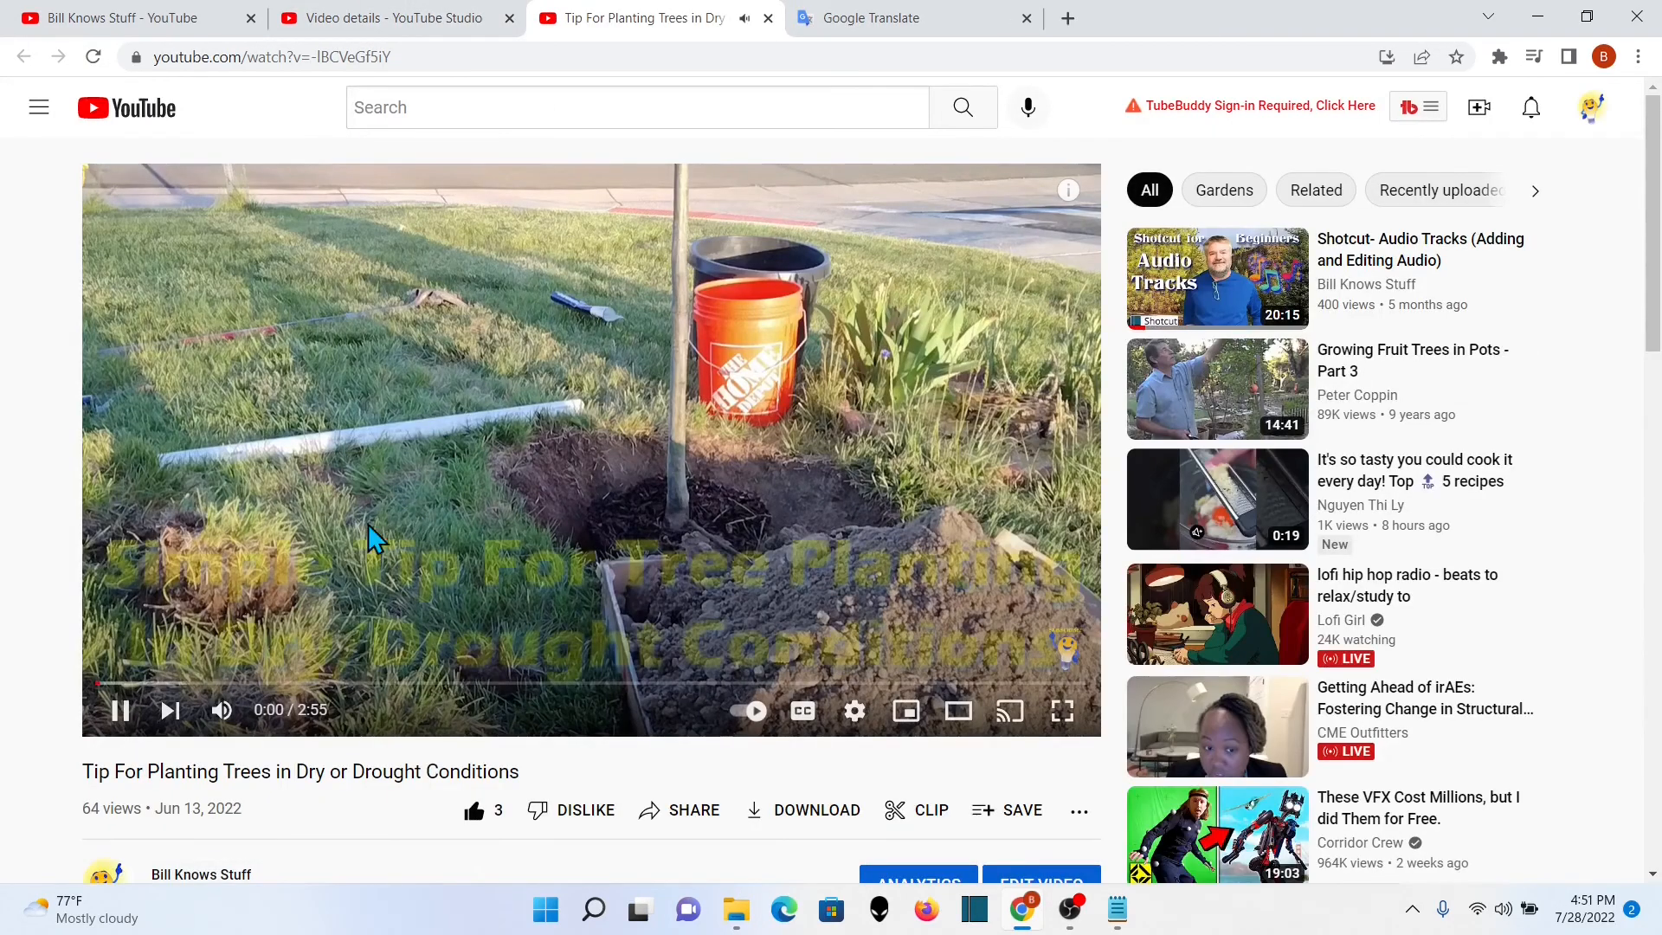
Step: Turn on the German subtitles for the playing tree-planting video
left_click(857, 715)
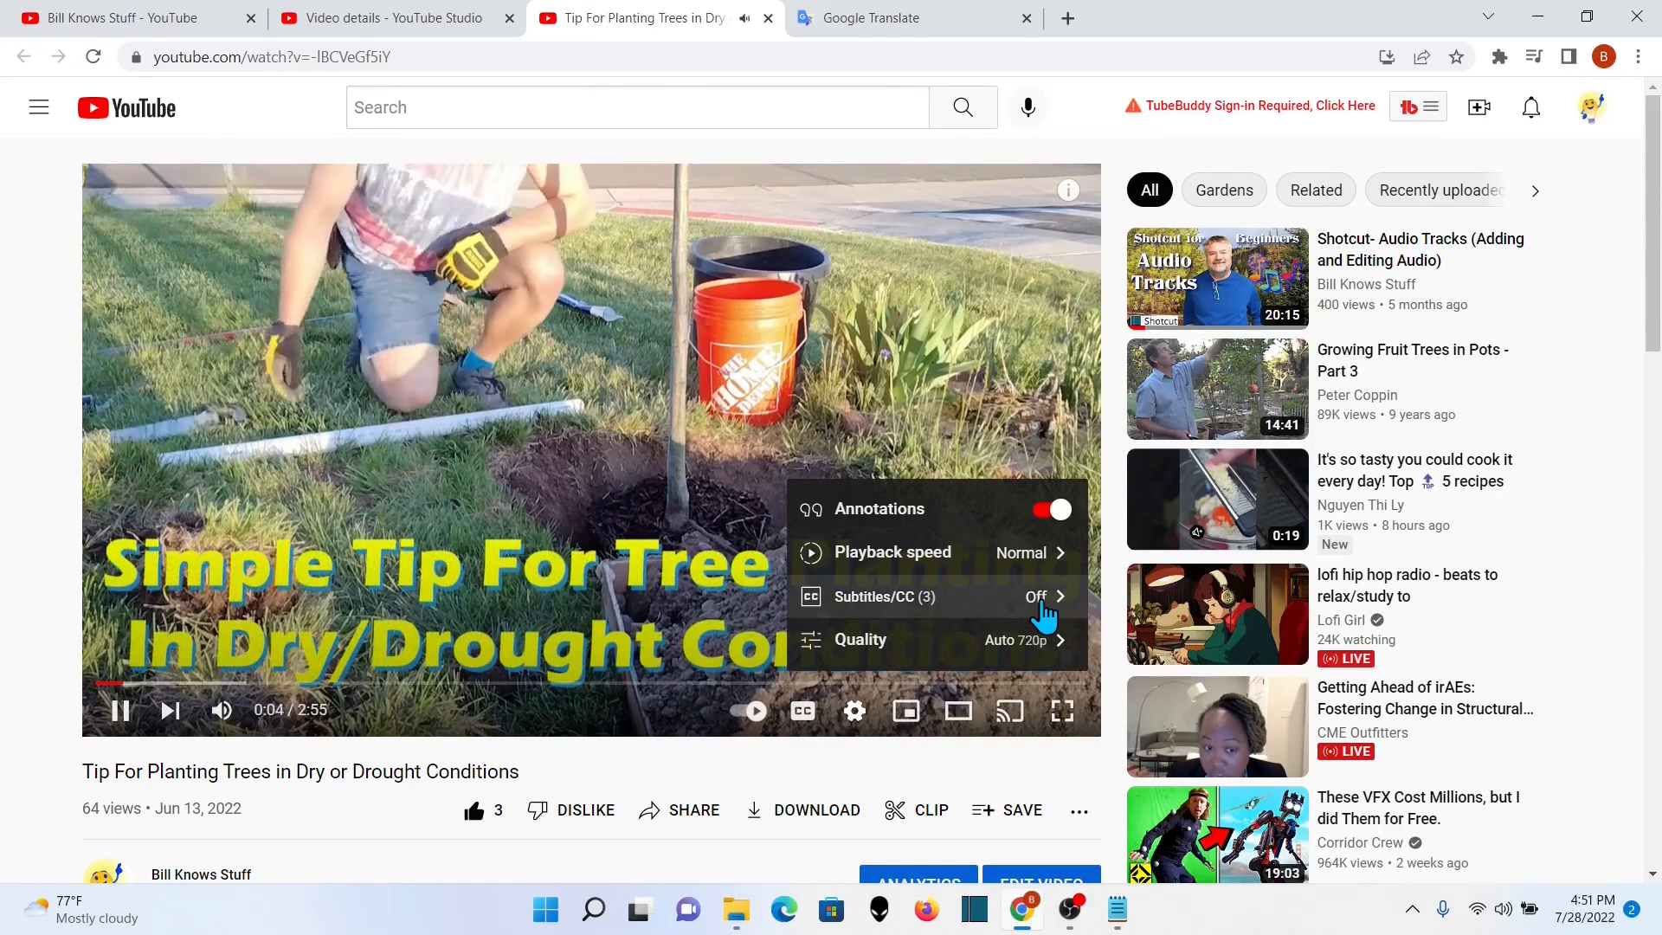
left_click(1044, 606)
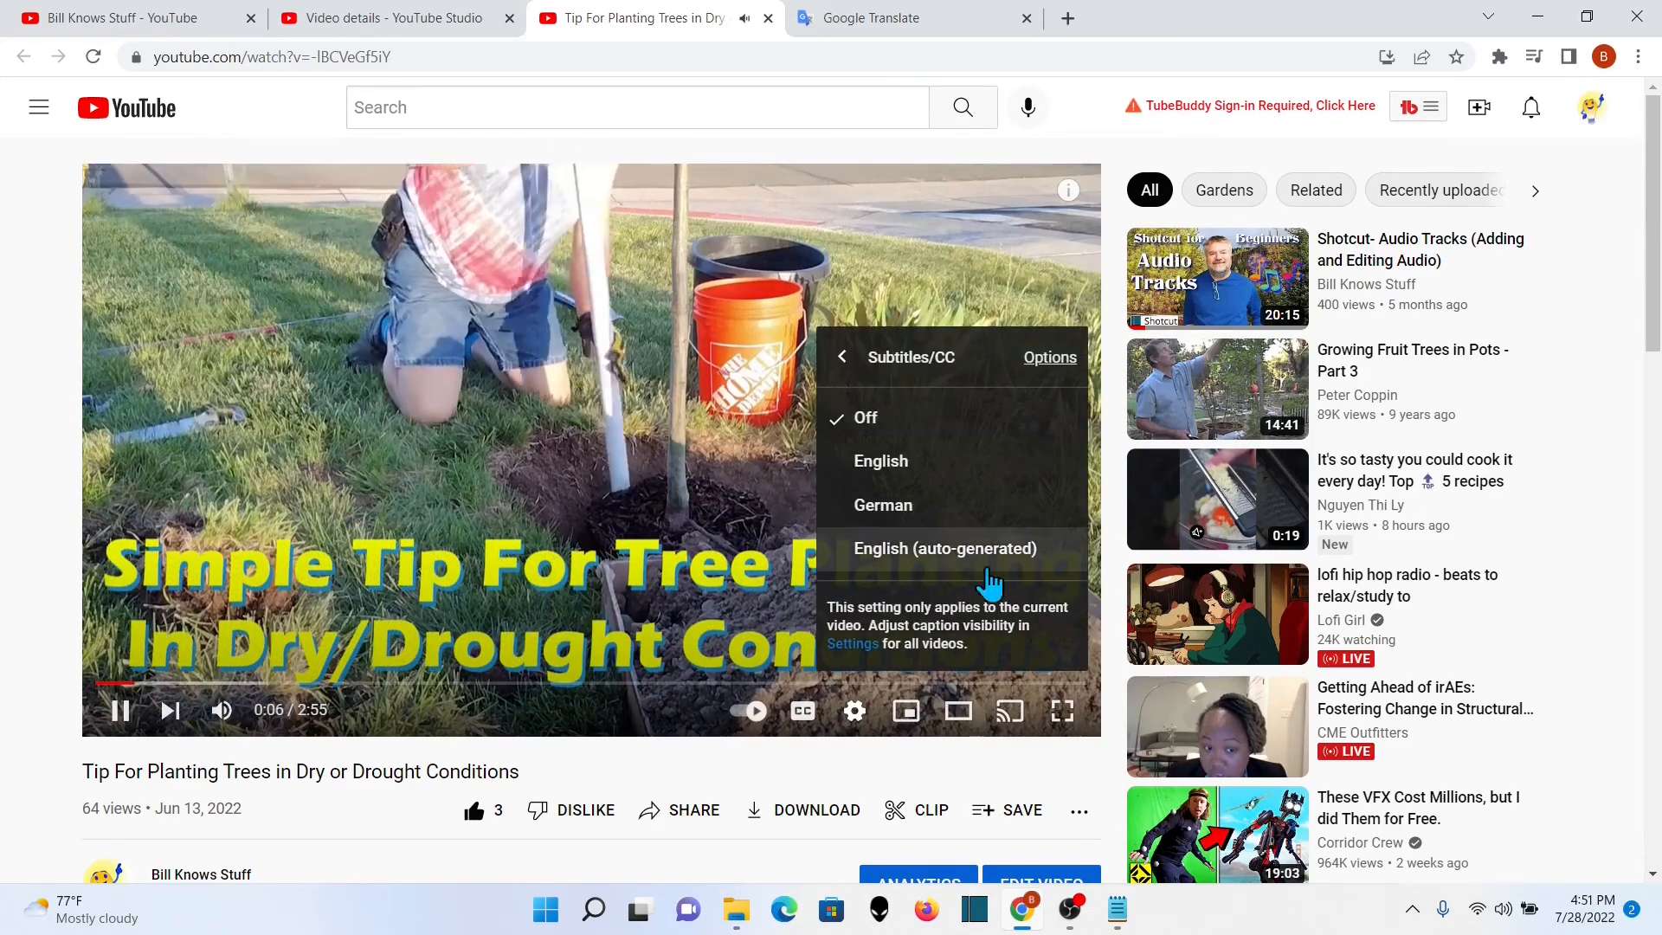
left_click(924, 509)
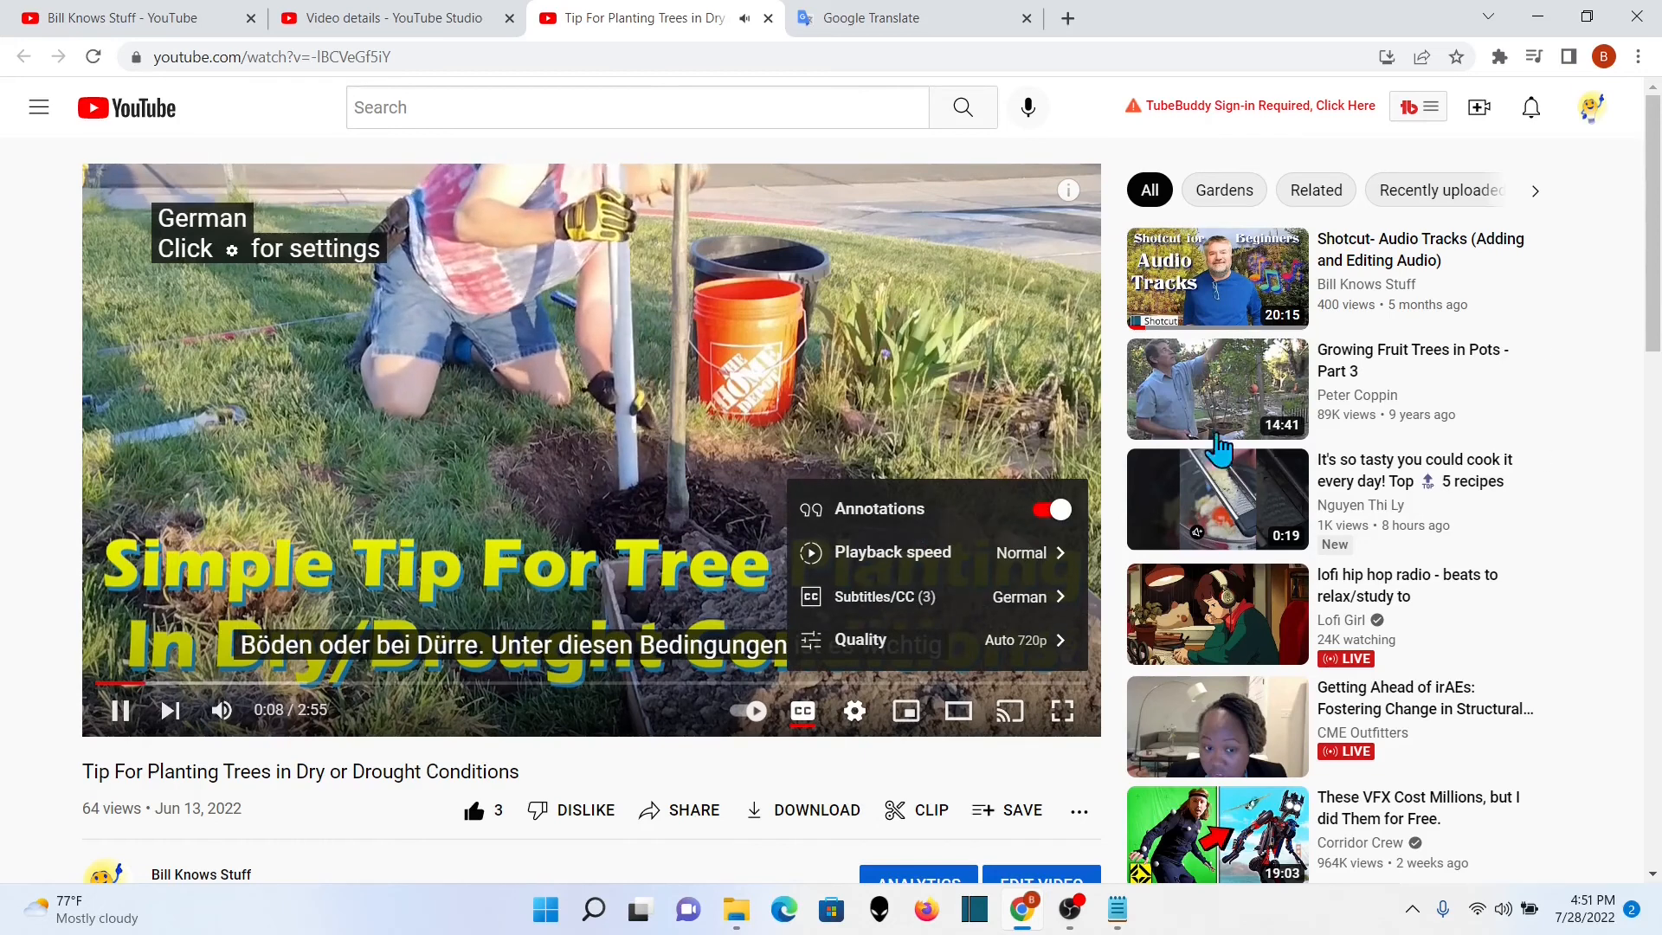